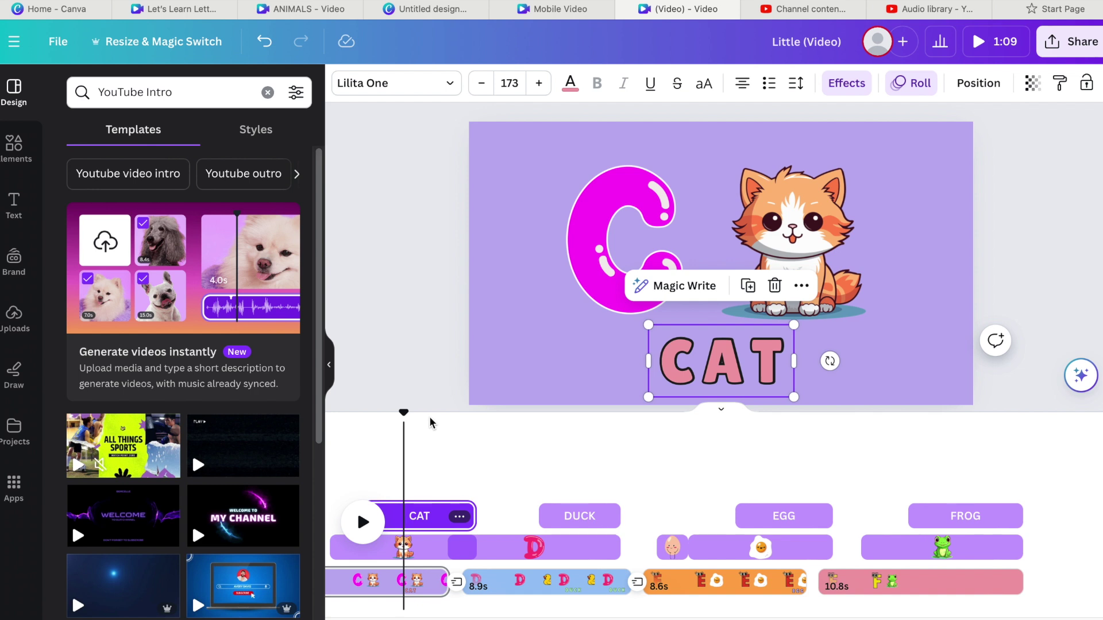
left_click_drag(404, 415, 279, 406)
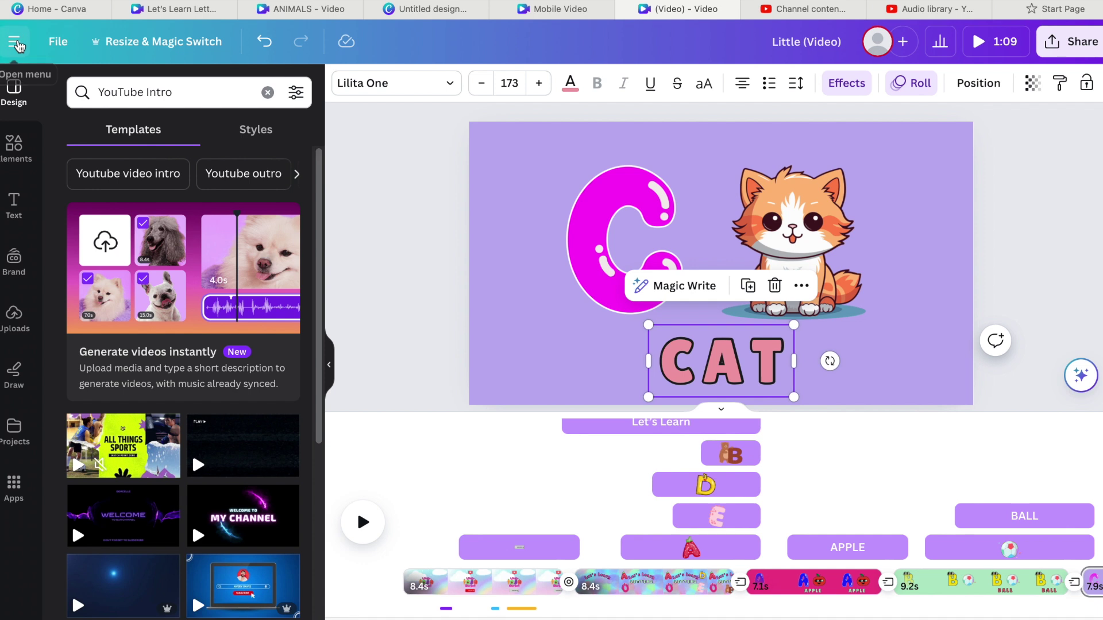
Create a new blank design of the YouTube Video type, found by searching the design types for "youtube video".
left_click(14, 41)
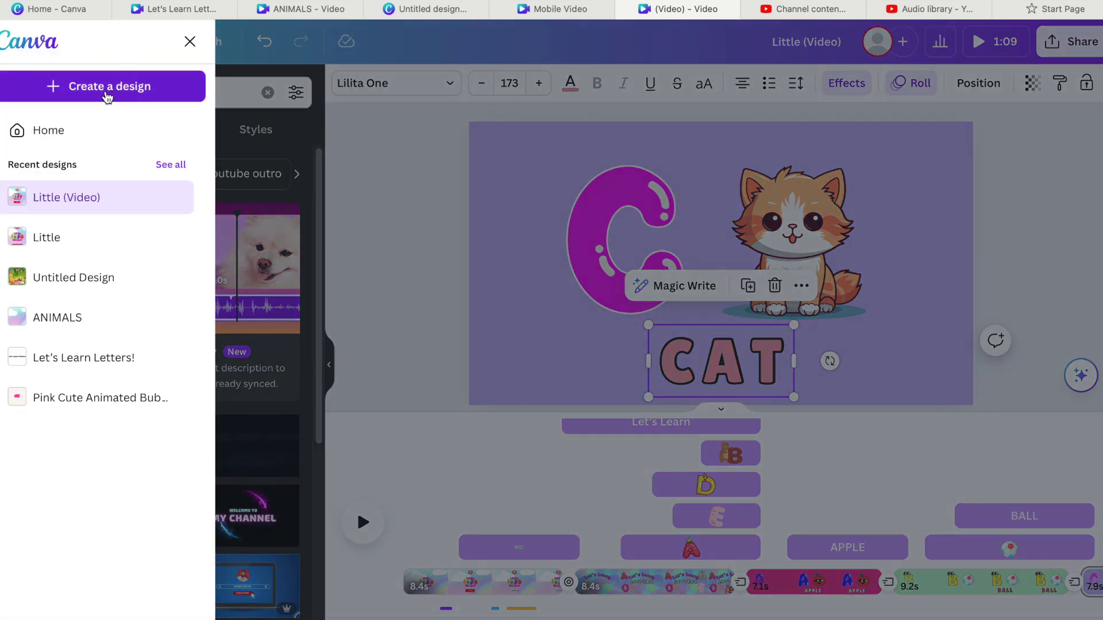
left_click(107, 96)
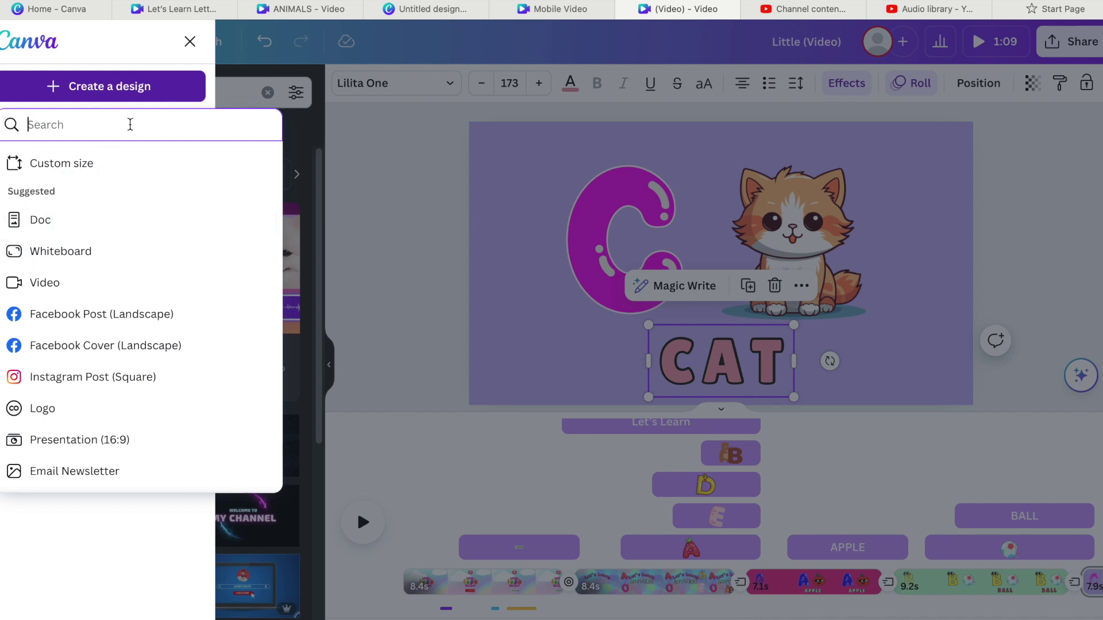
type("youtube")
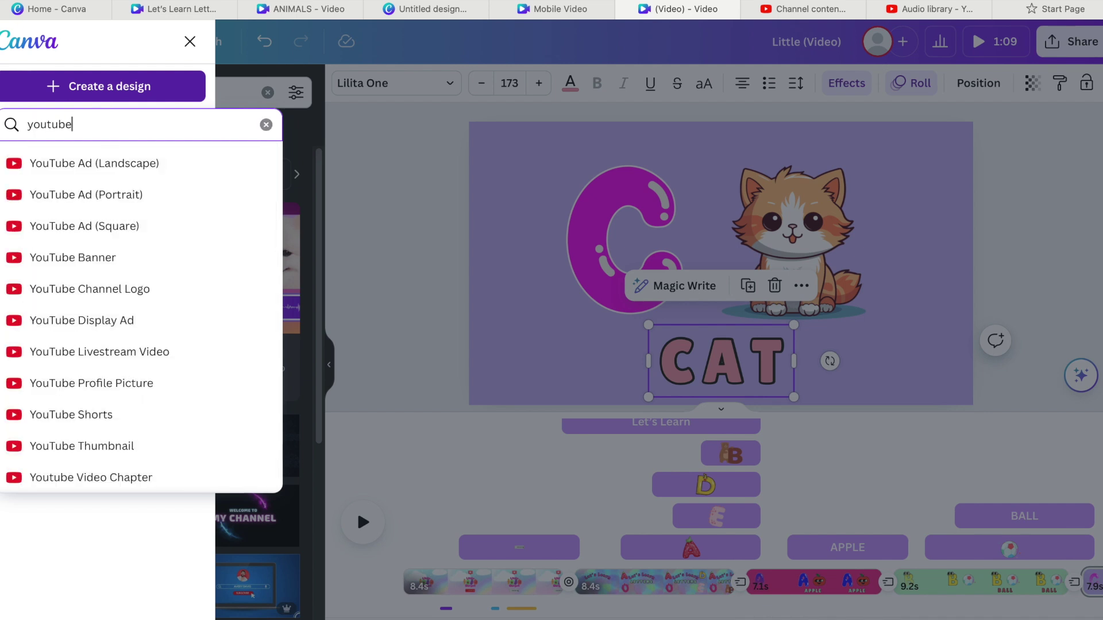
type(" vide")
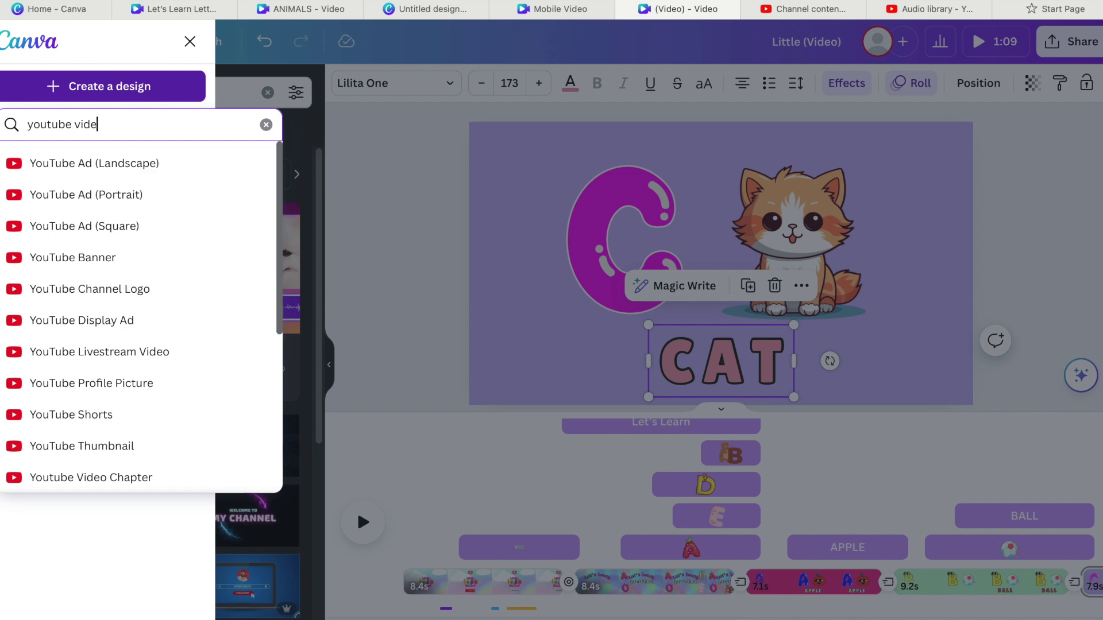
type("o")
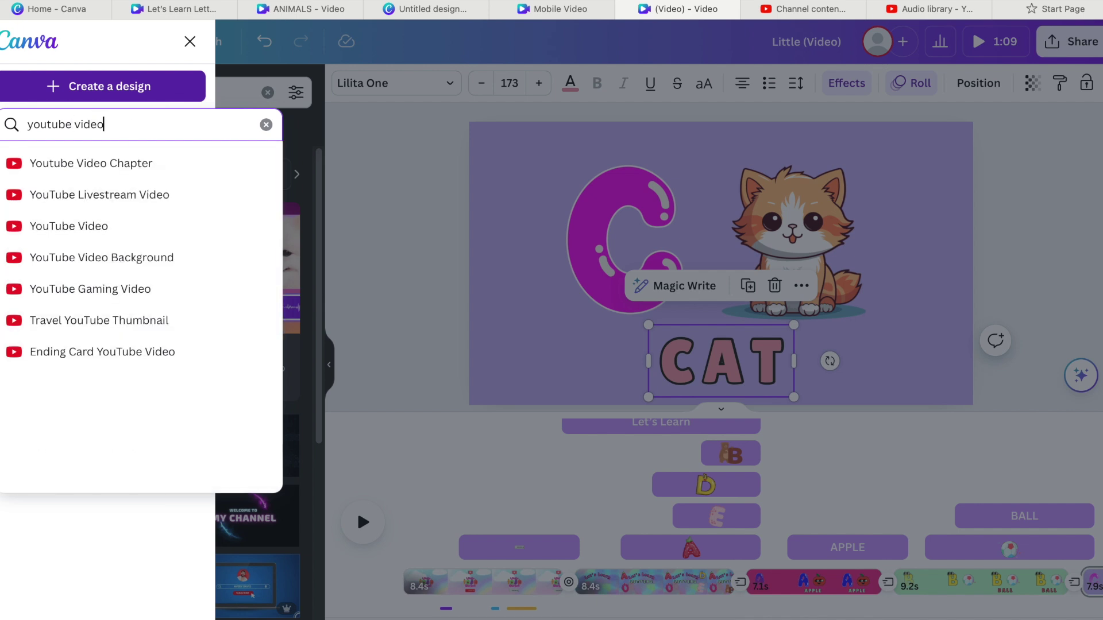
left_click(89, 225)
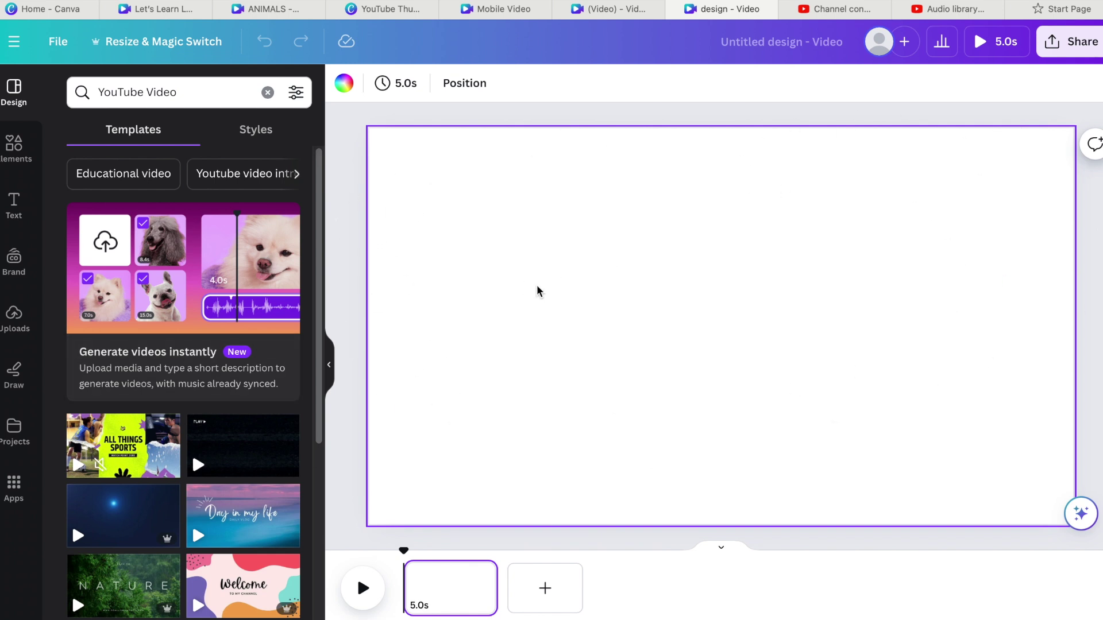
left_click(652, 538)
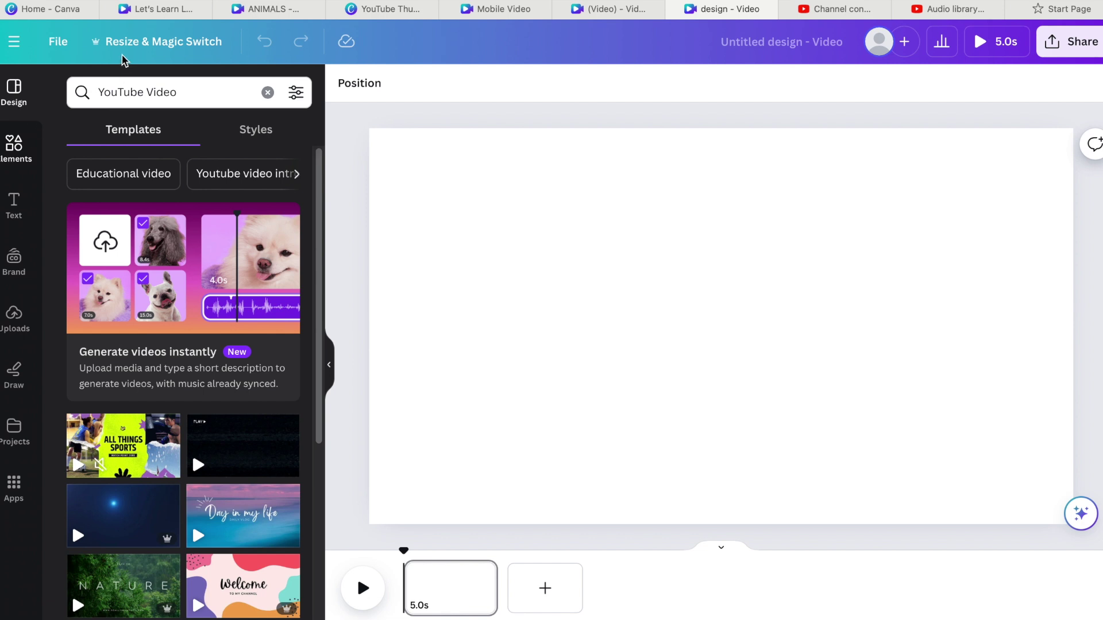
left_click(15, 42)
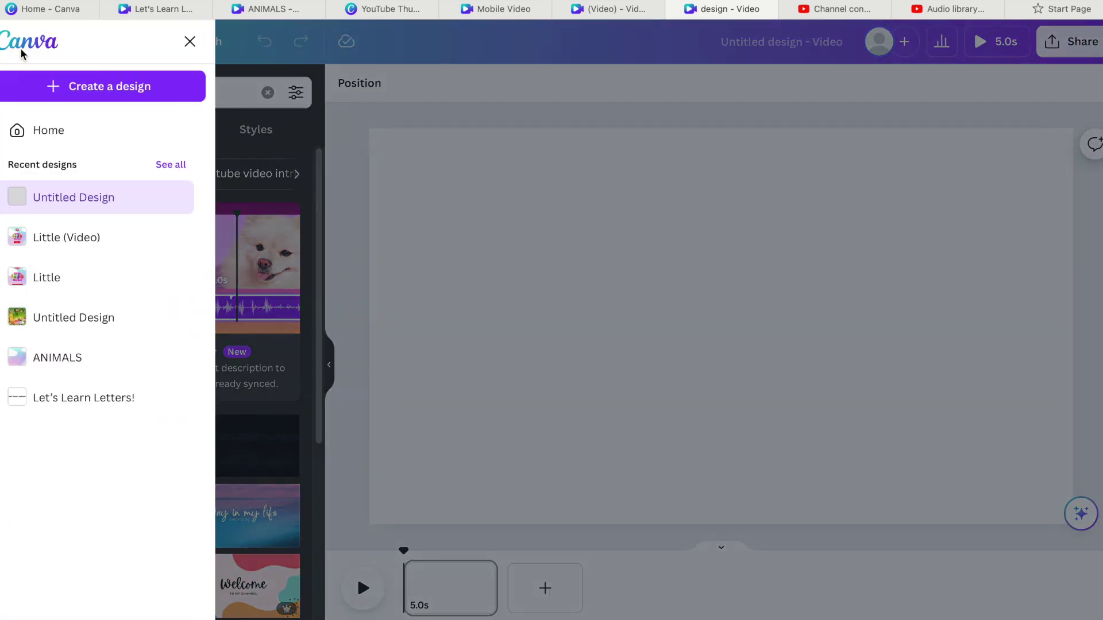
key("Escape")
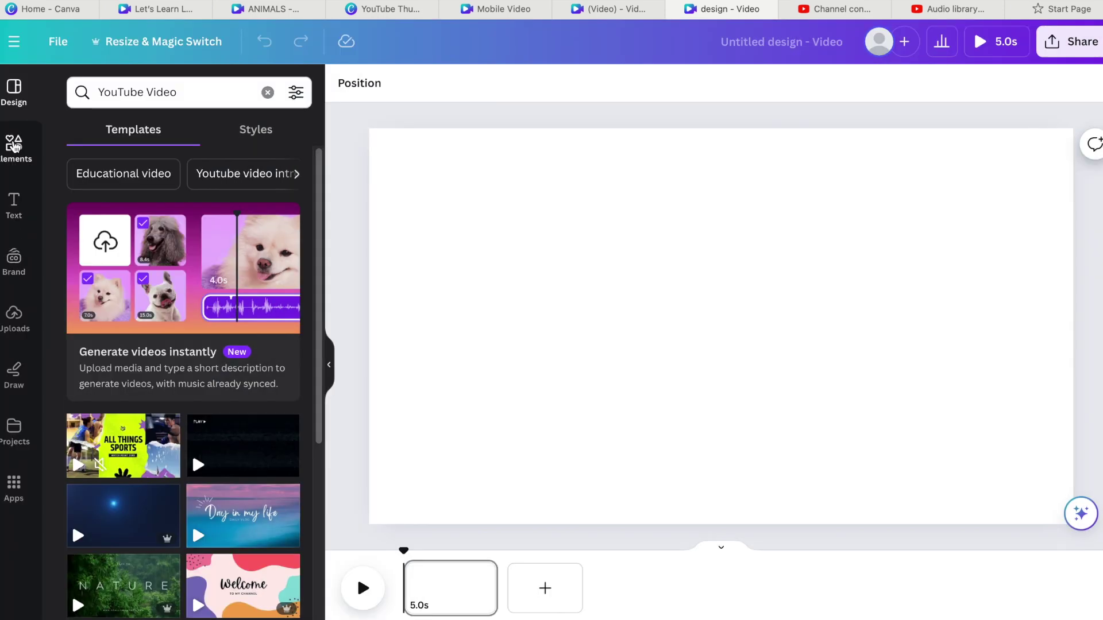
Browse the design elements suggested for "Background" and clear that search again.
left_click(13, 147)
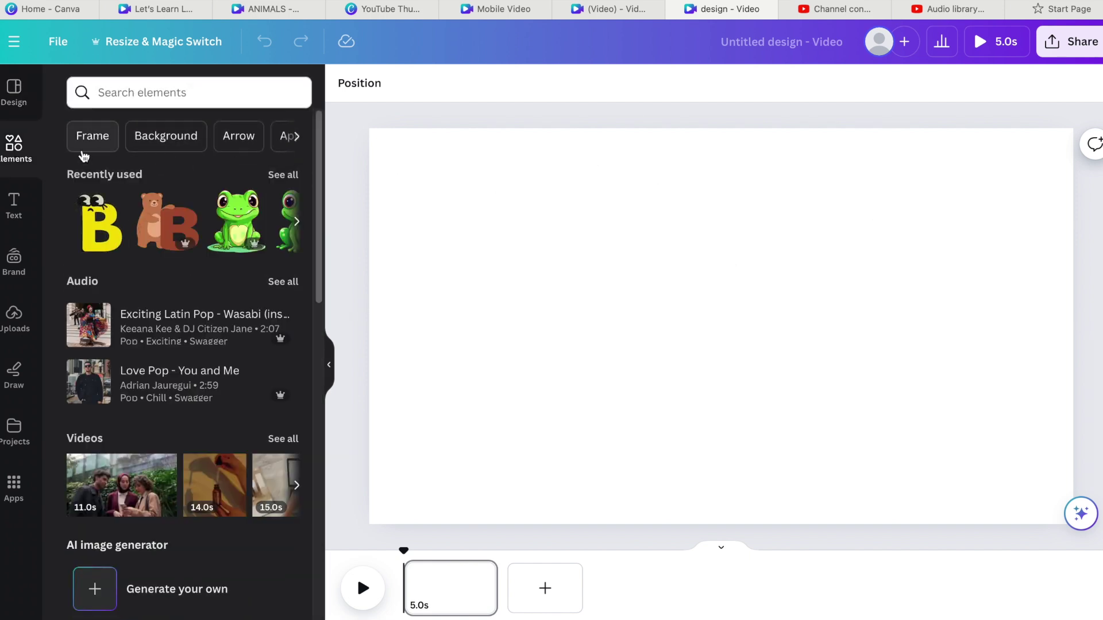
left_click(155, 137)
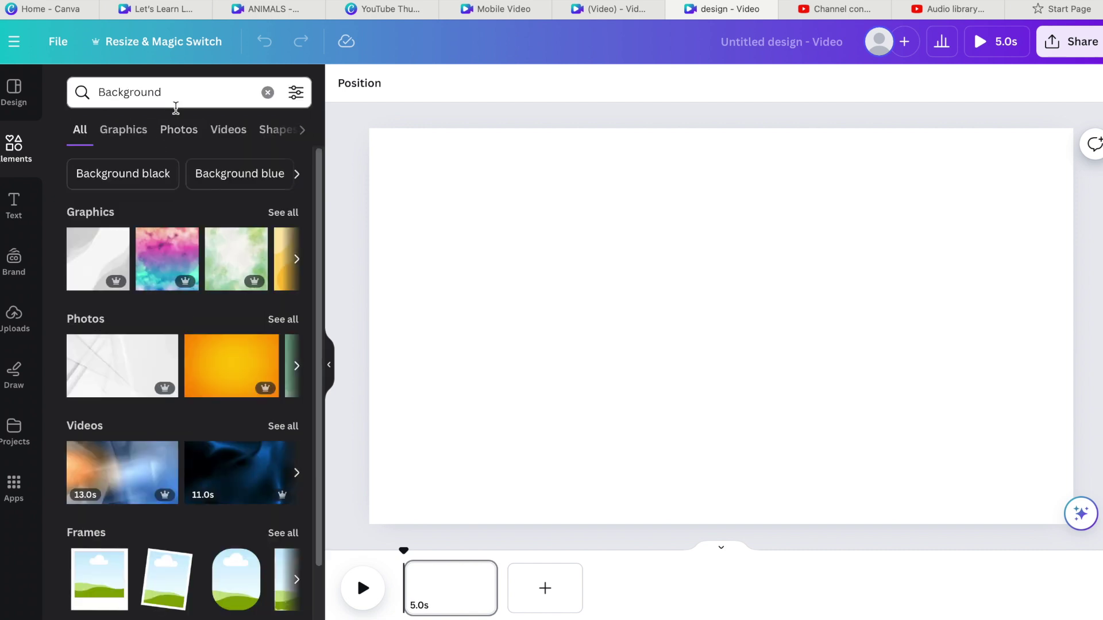
left_click(268, 92)
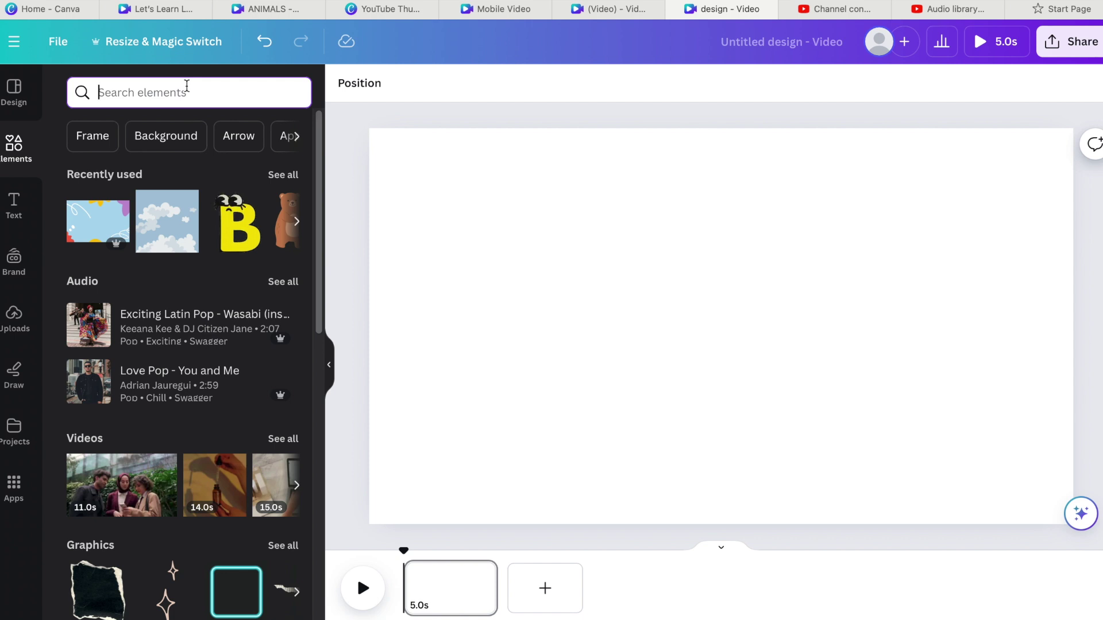
Find a "farm" graphic of a sunset meadow with windmills, add it and set it as the page background.
type("f")
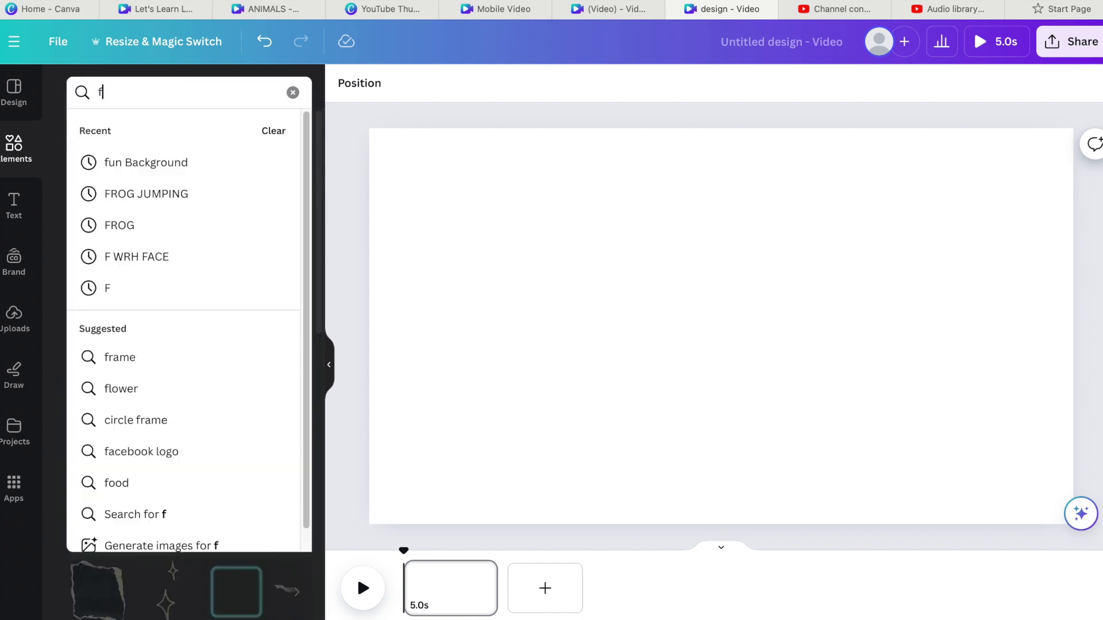
type("arm")
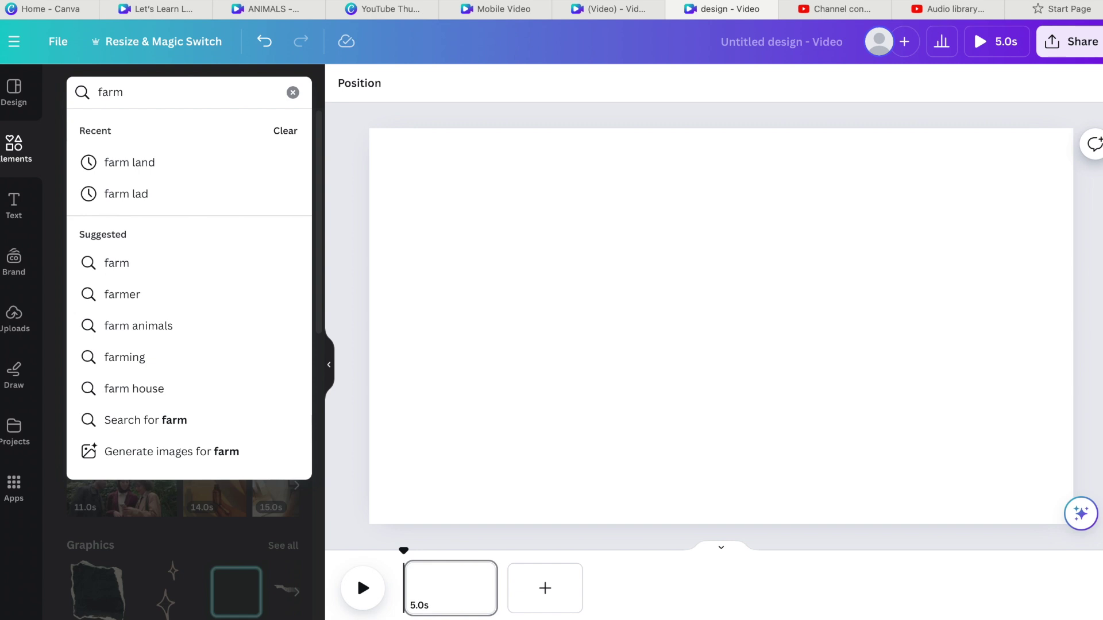
key("Return")
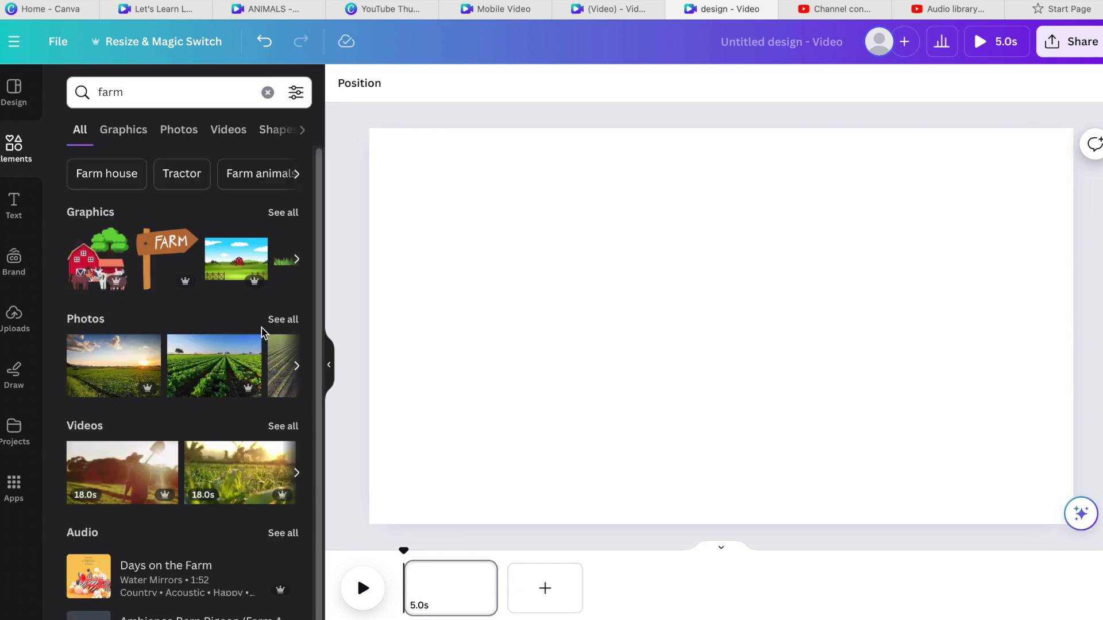
left_click(283, 212)
scroll(318, 247, "down", 2)
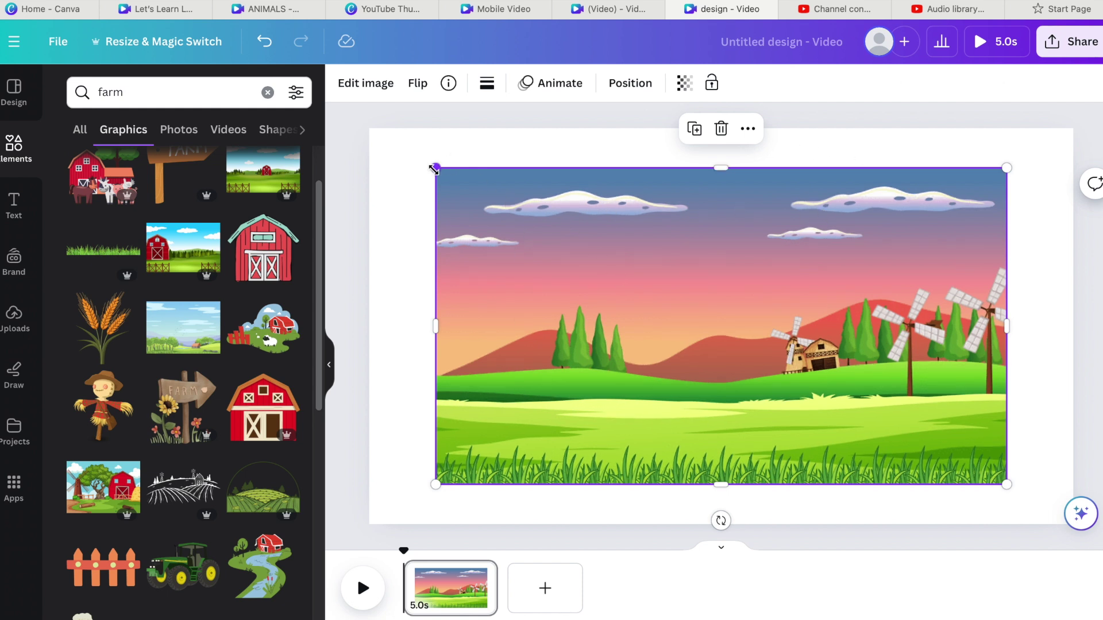
left_click(748, 129)
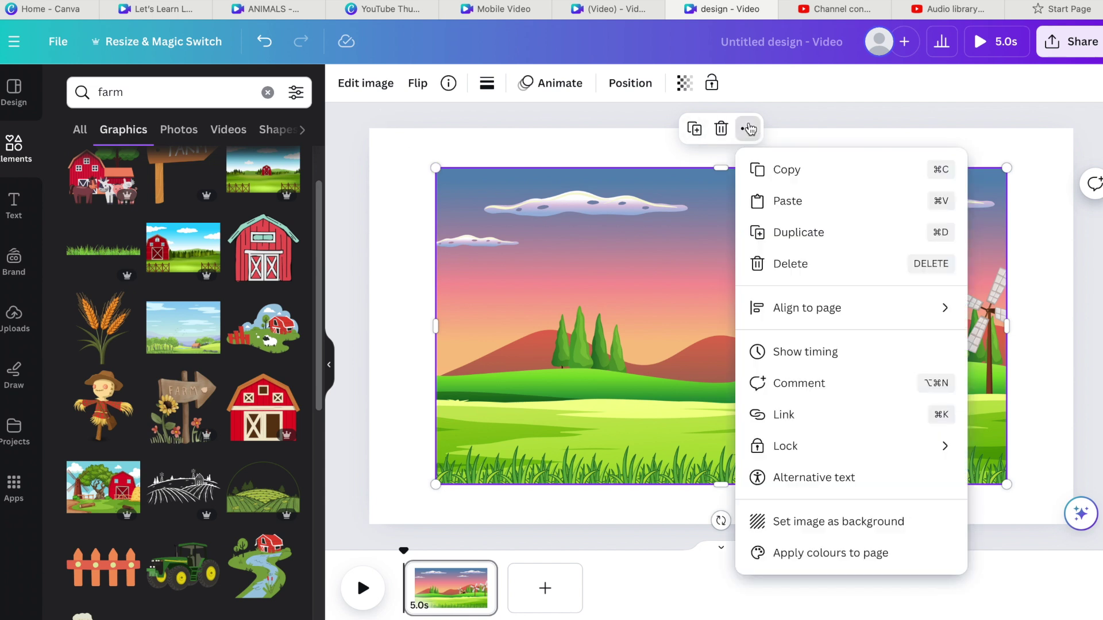
left_click(822, 522)
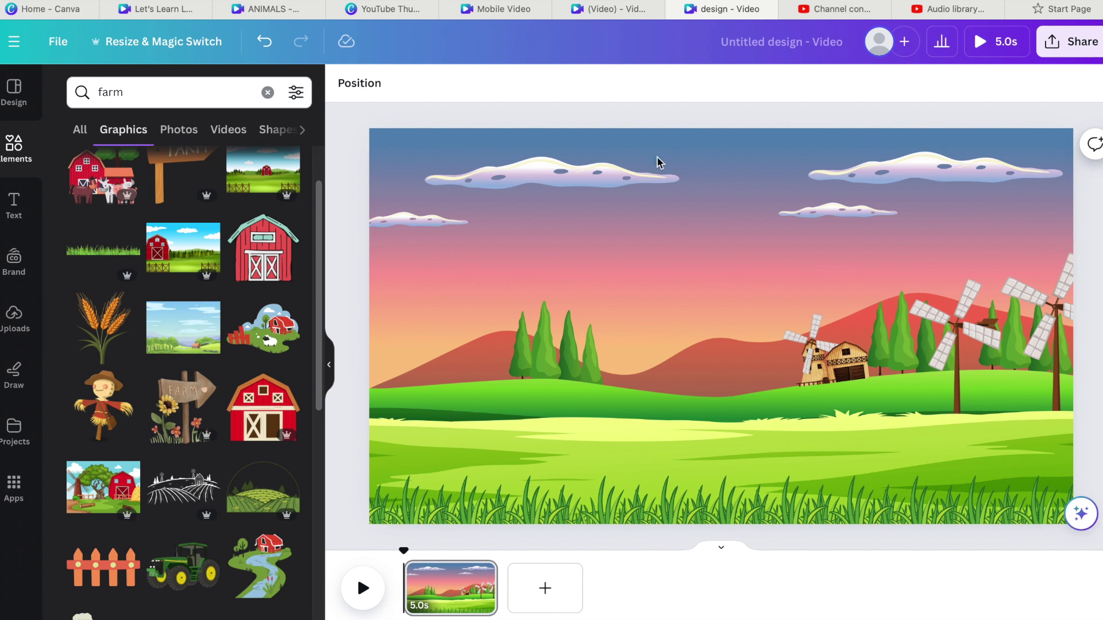
Search the elements for "sheep with face" and add the standing white sheep graphic to the page.
left_click(268, 93)
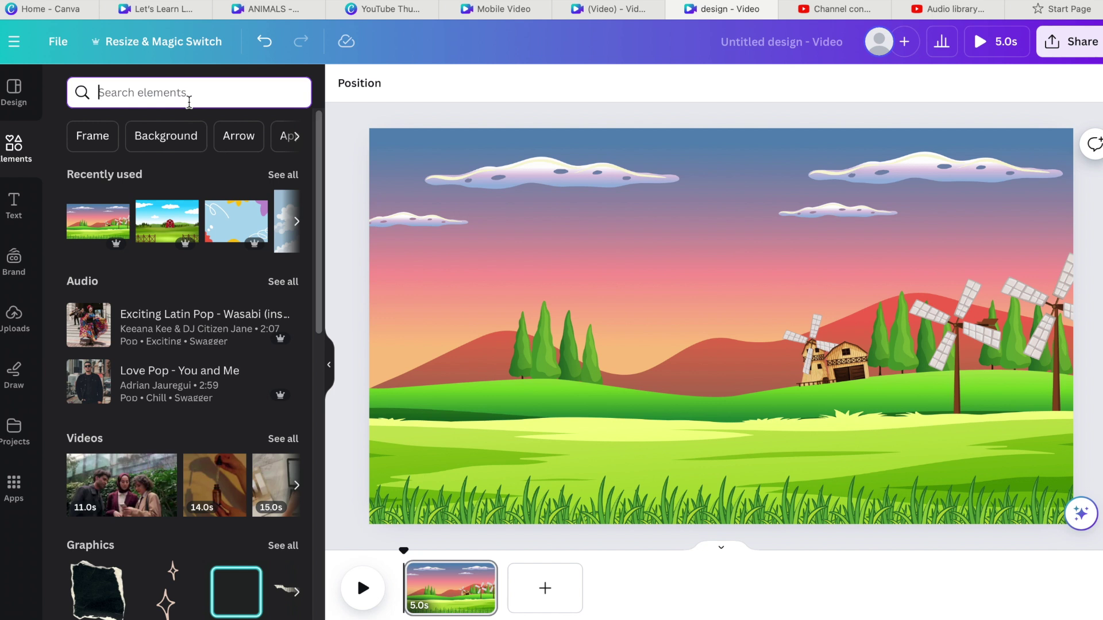
type("sheep")
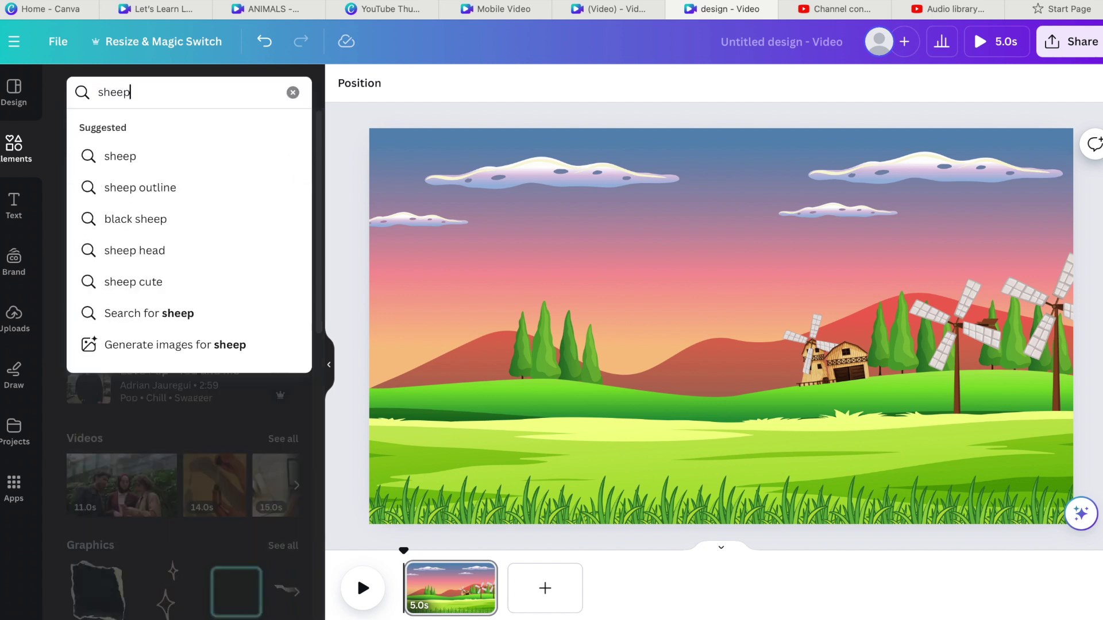
type(" with face")
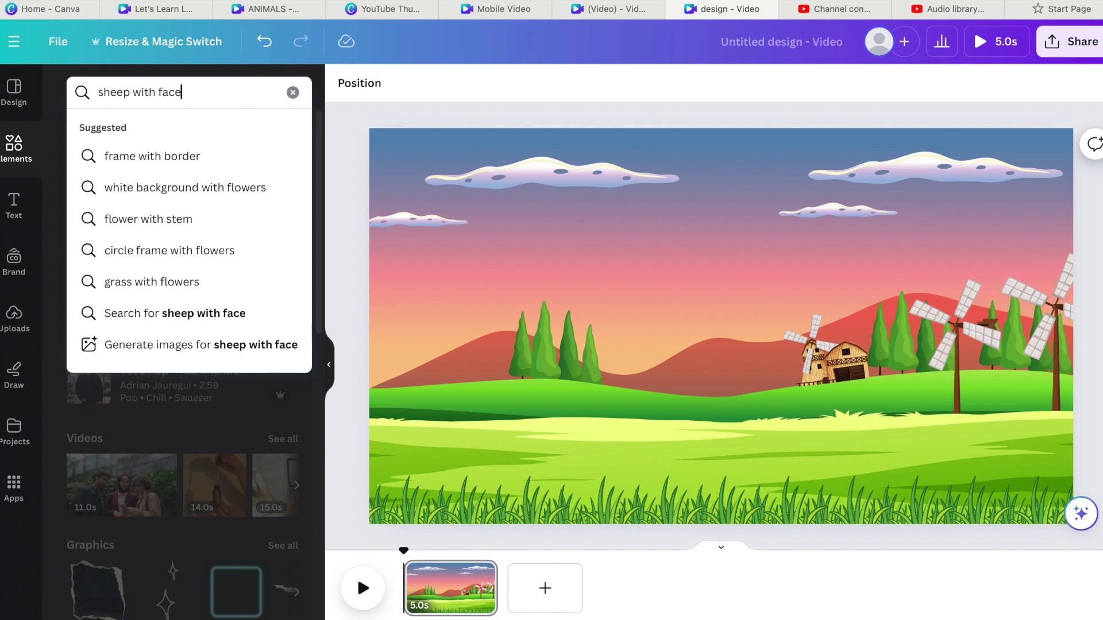
key("Return")
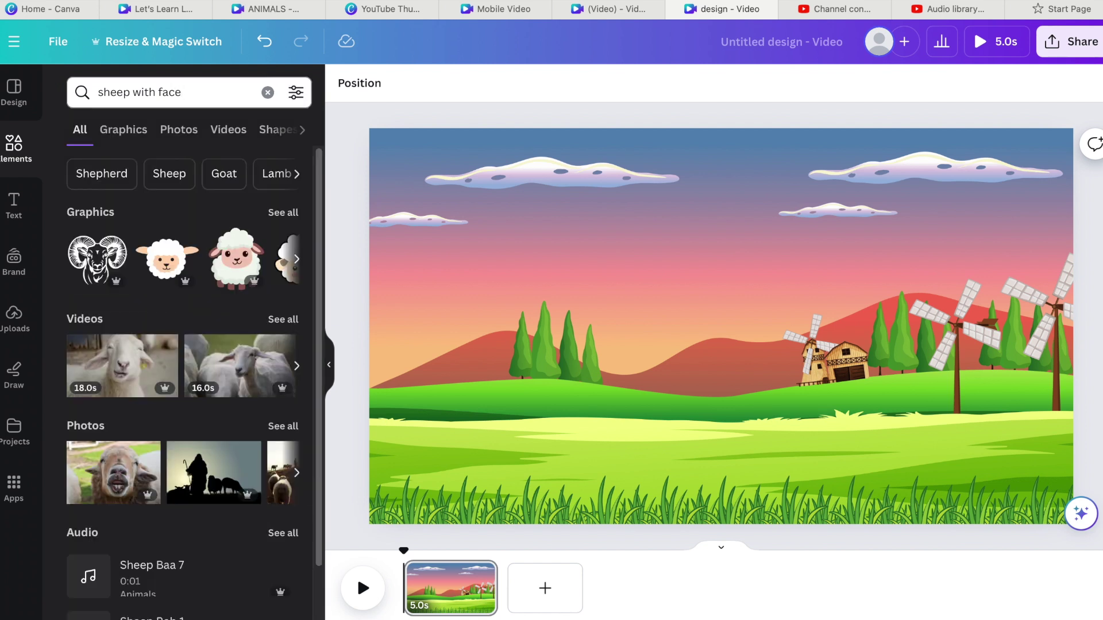
left_click(237, 266)
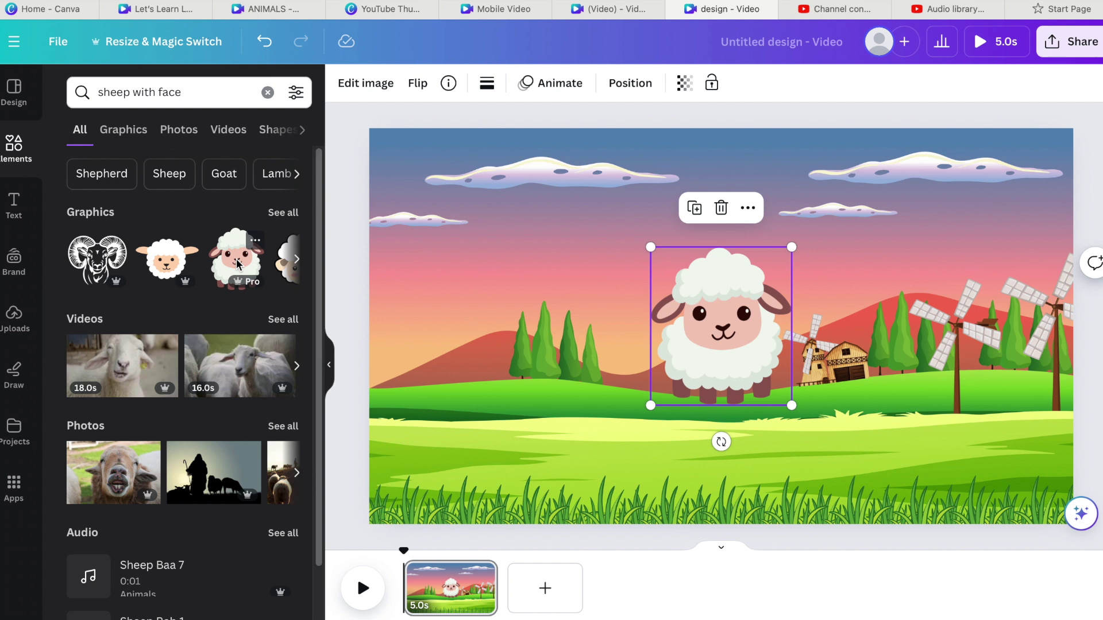
Shrink the sheep slightly and stand it on the grass at the horizontal centre of the scene.
left_click_drag(745, 333, 649, 360)
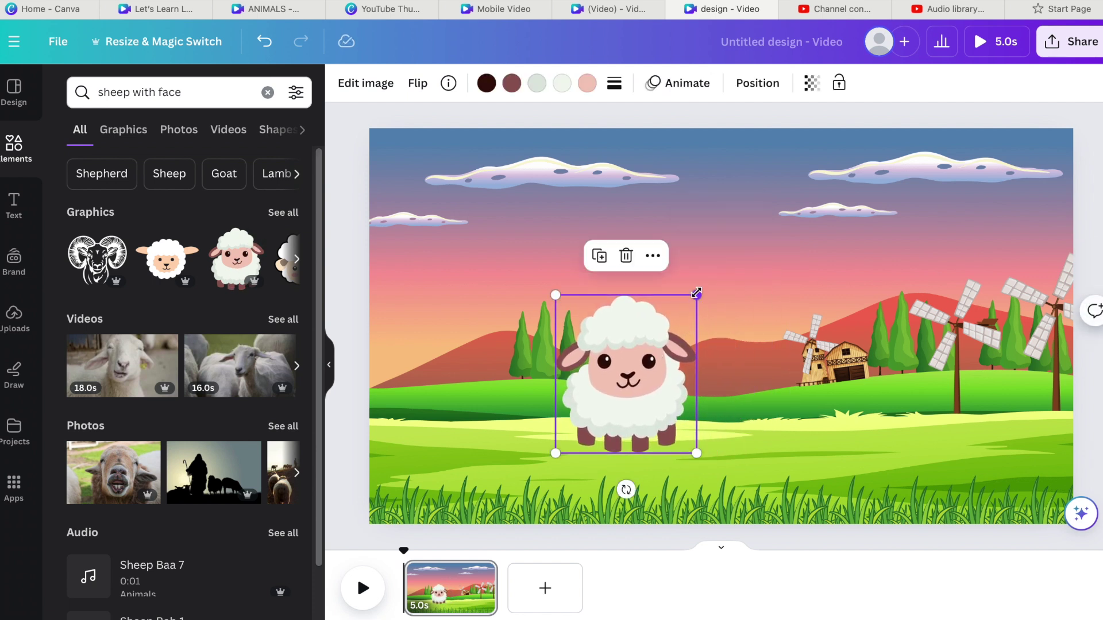
left_click_drag(697, 292, 815, 287)
left_click_drag(668, 339, 722, 339)
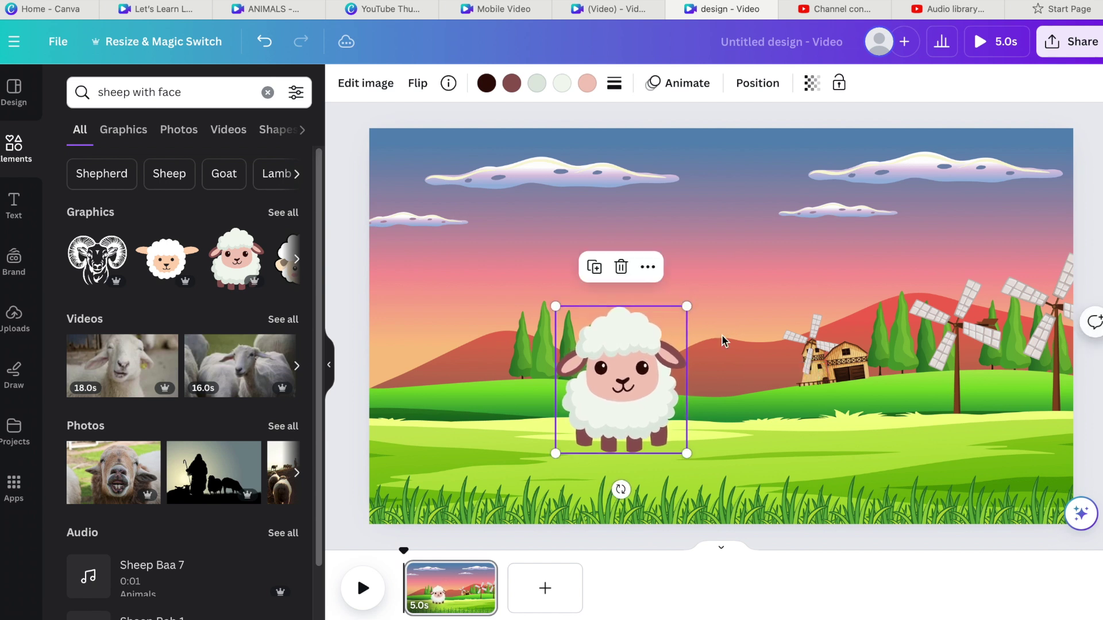
left_click_drag(656, 373, 754, 377)
left_click(846, 422)
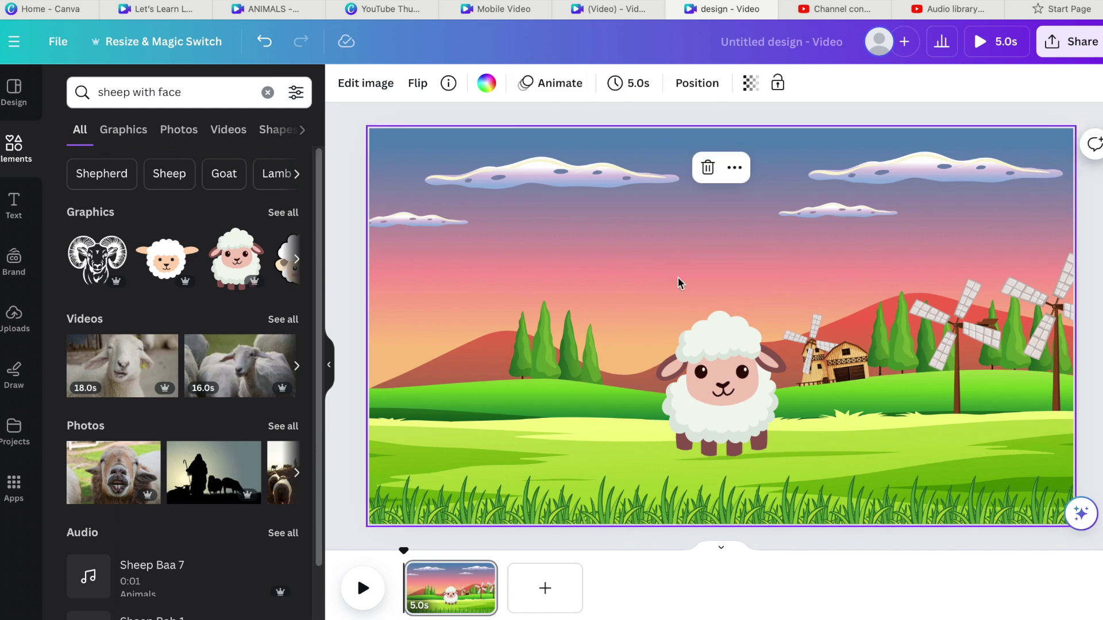
Search the elements for "pig" and refine the search to "pig with face".
left_click(268, 93)
type("pig")
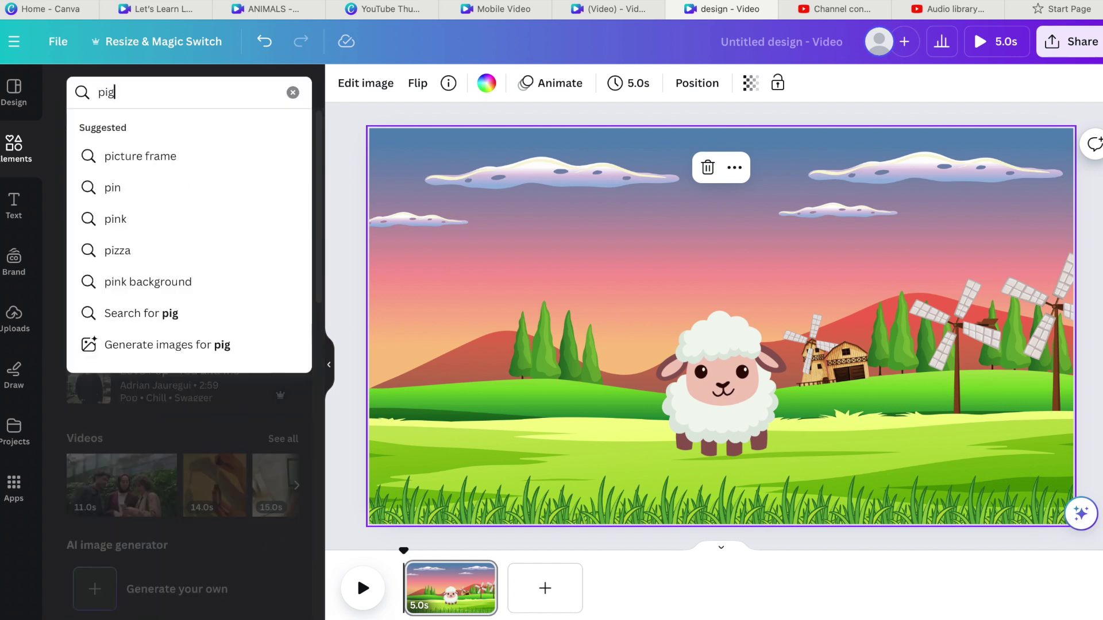
key("Return")
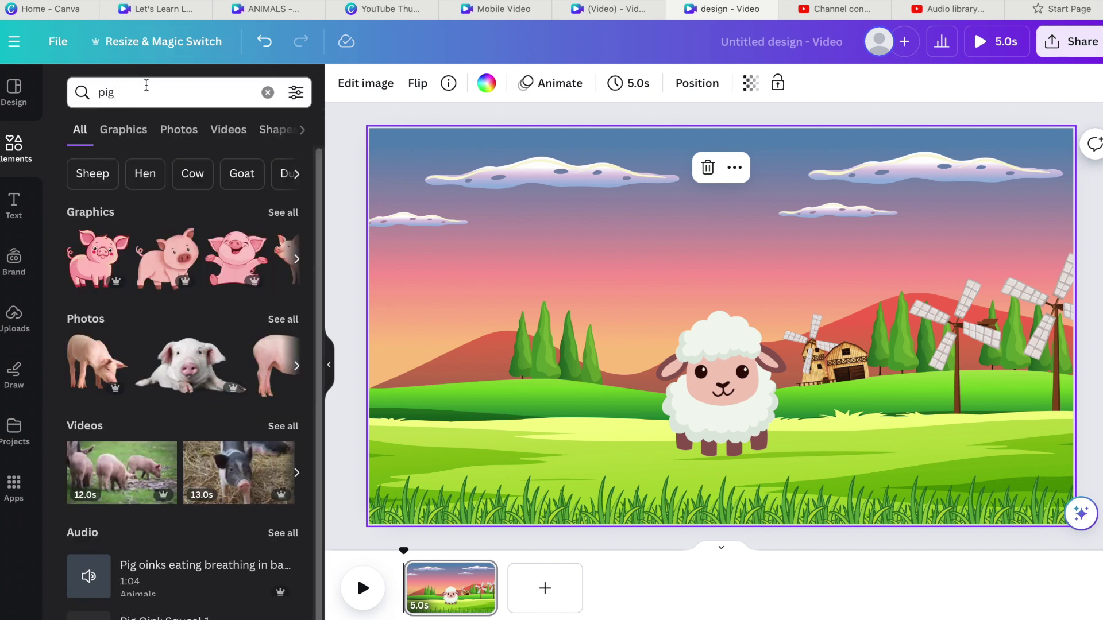
left_click(147, 87)
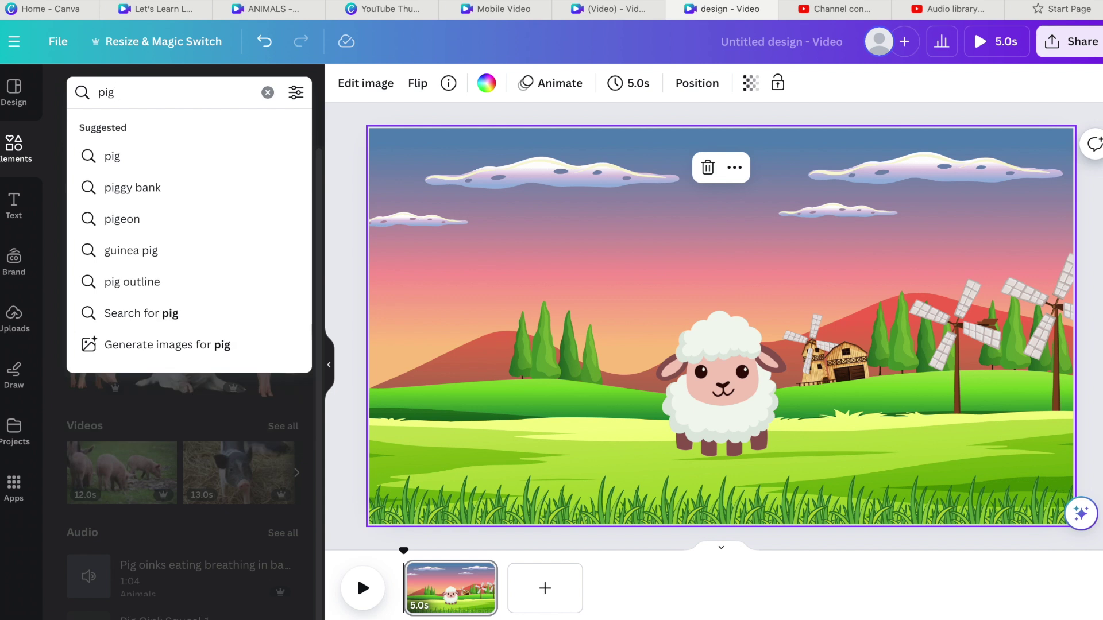
type("with face")
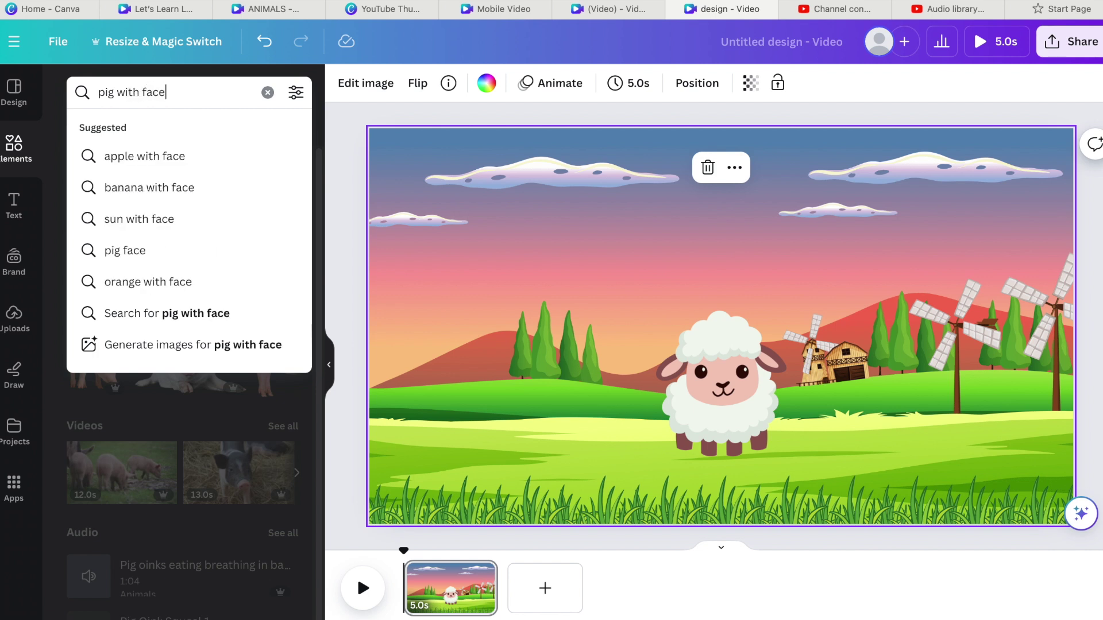
key("Return")
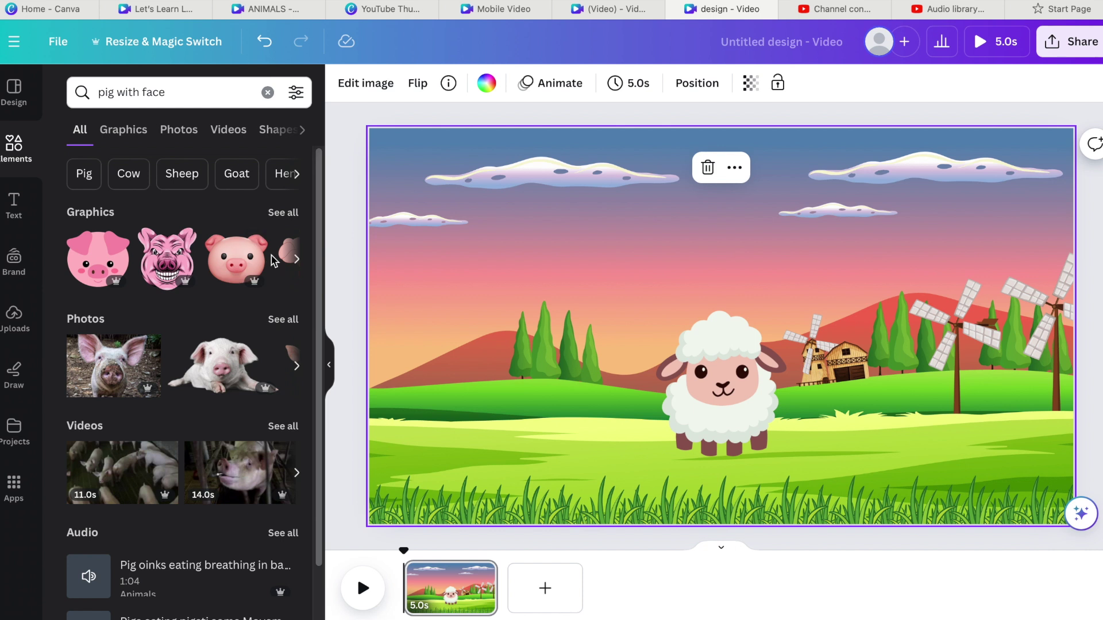
Add the sitting pink pig from the full graphics results and place it on the grass left of the sheep.
left_click(294, 213)
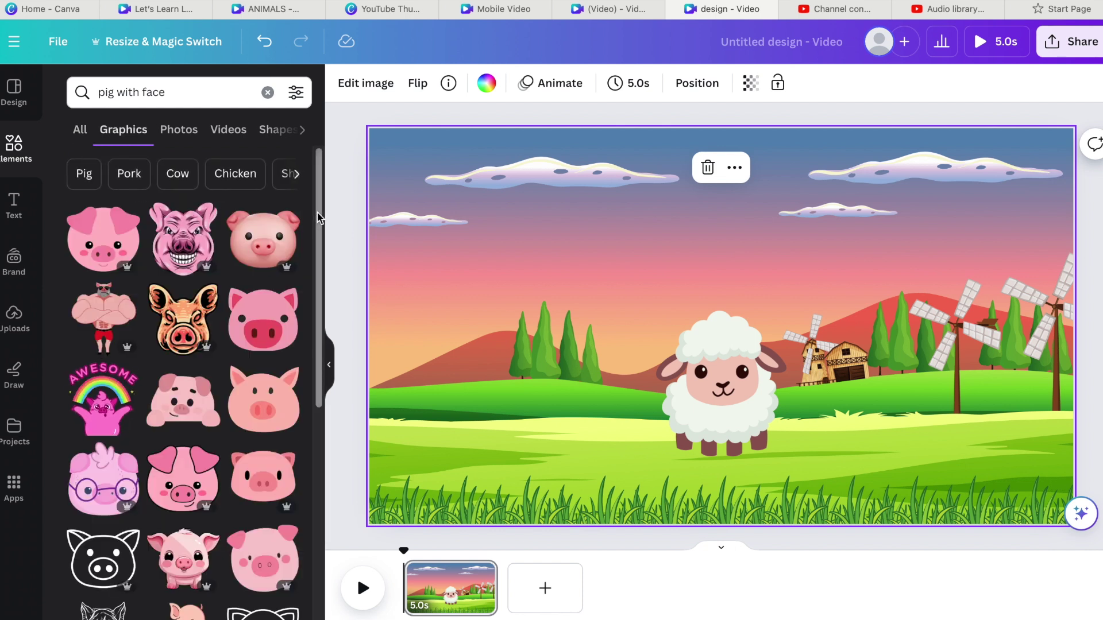
left_click_drag(319, 218, 345, 326)
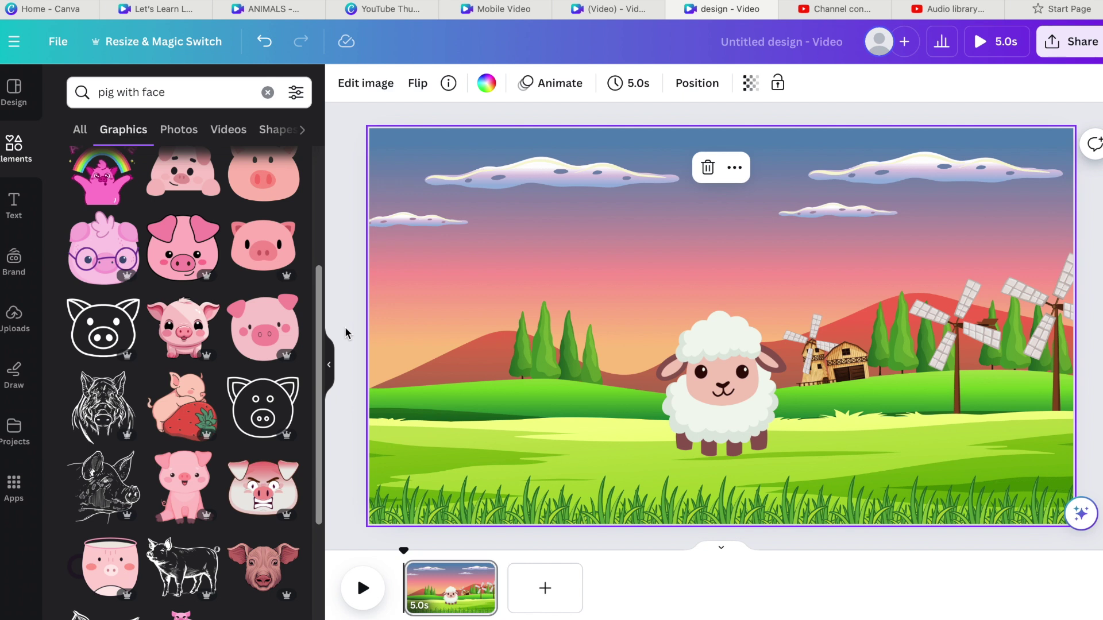
left_click(193, 487)
left_click_drag(750, 324, 519, 362)
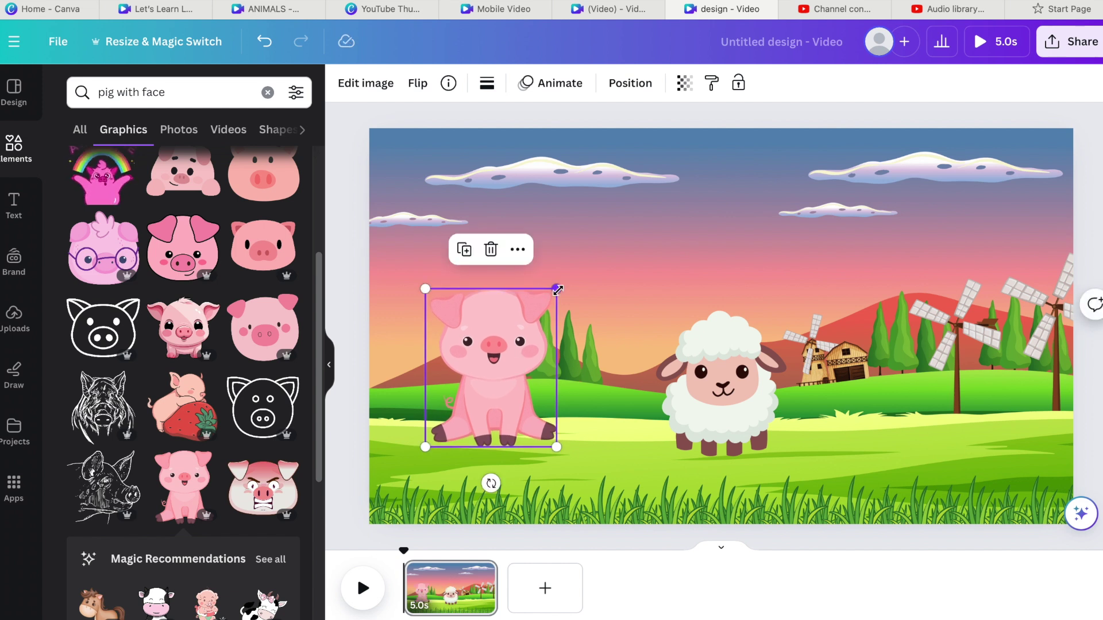
Shrink the pig slightly and stand it on the grass near the left edge of the scene.
left_click_drag(557, 289, 539, 311)
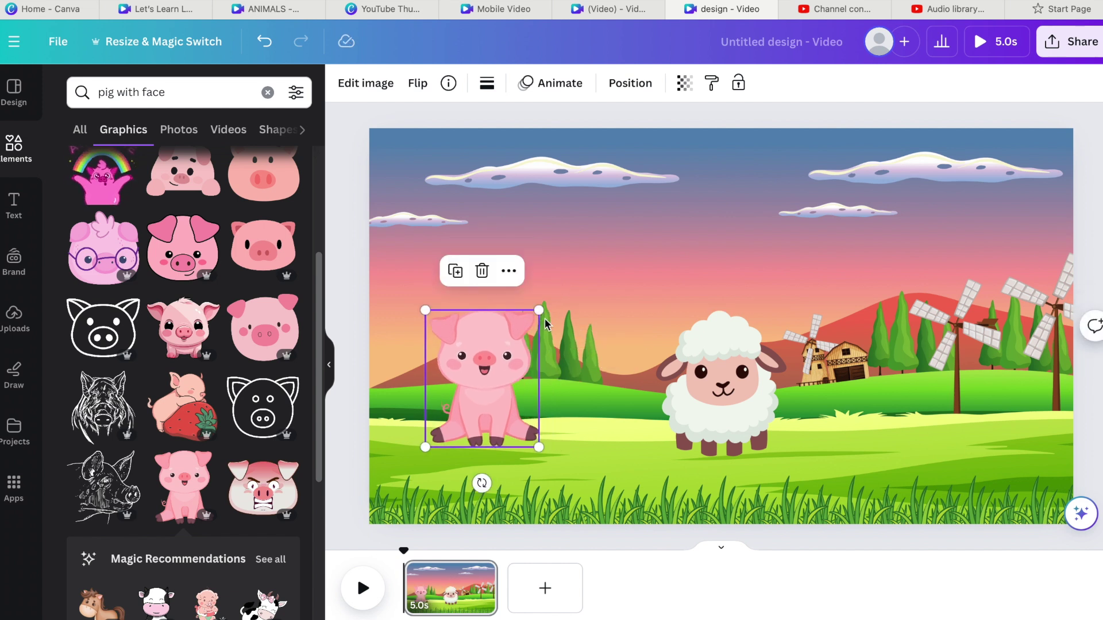
mouse_move(499, 368)
left_mouse_down()
mouse_move(477, 361)
mouse_move(487, 361)
mouse_move(482, 372)
left_mouse_up()
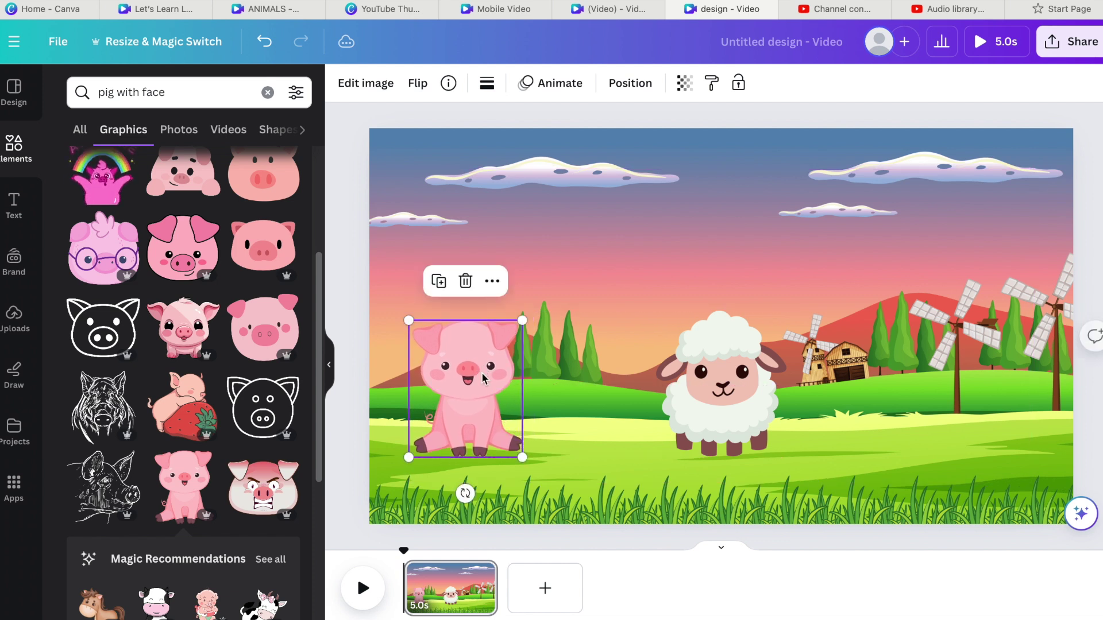
left_click(827, 337)
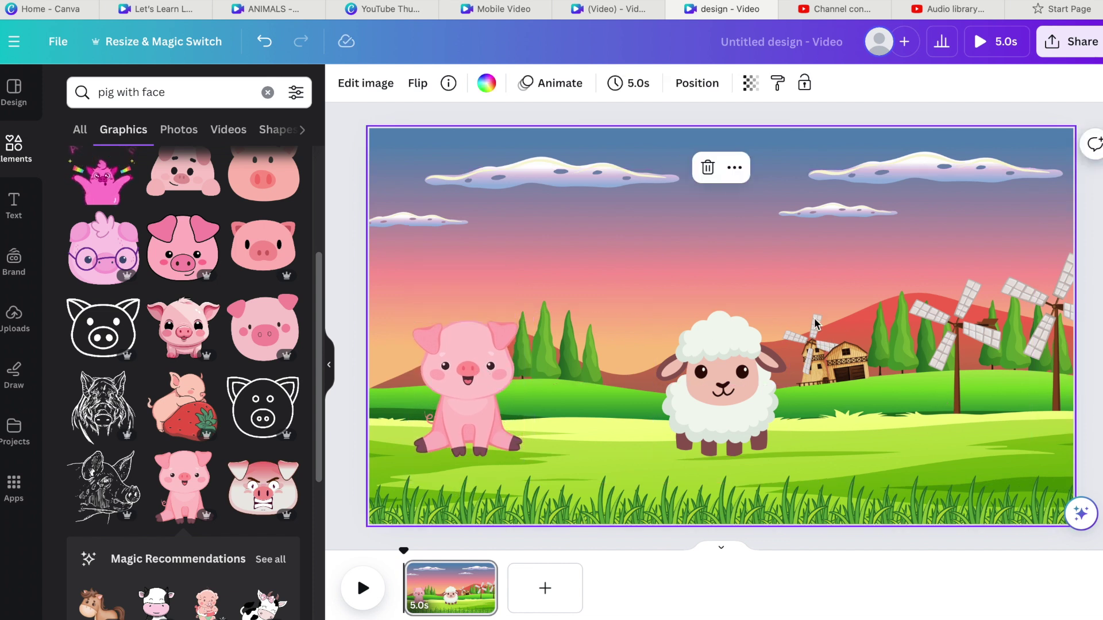
Replace the pig search by searching the elements for "cow with face".
left_click(268, 92)
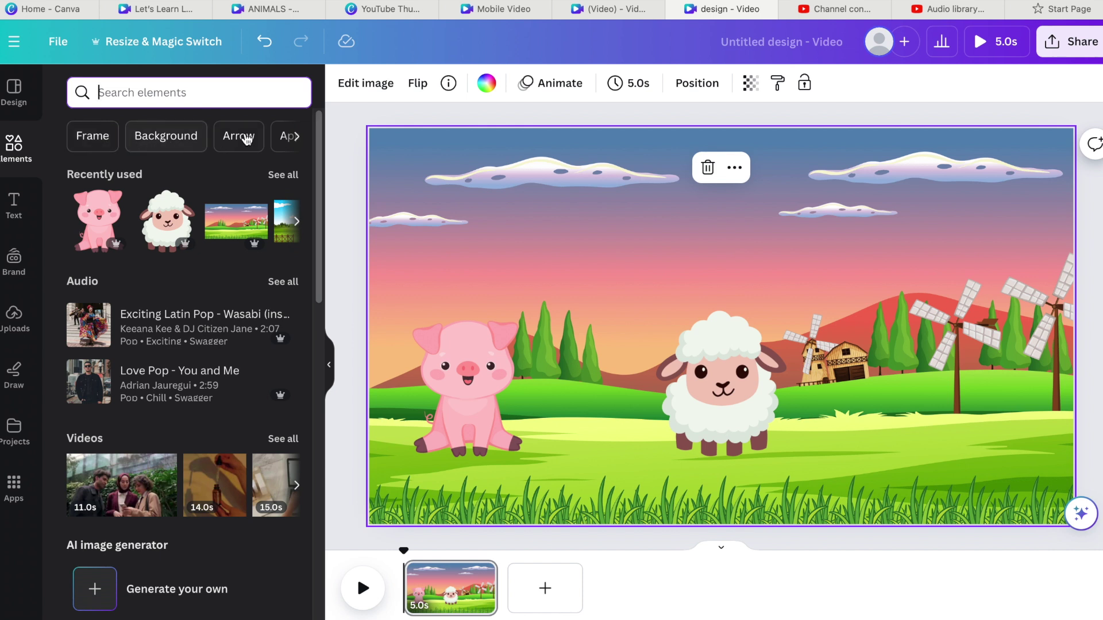
left_click(295, 139)
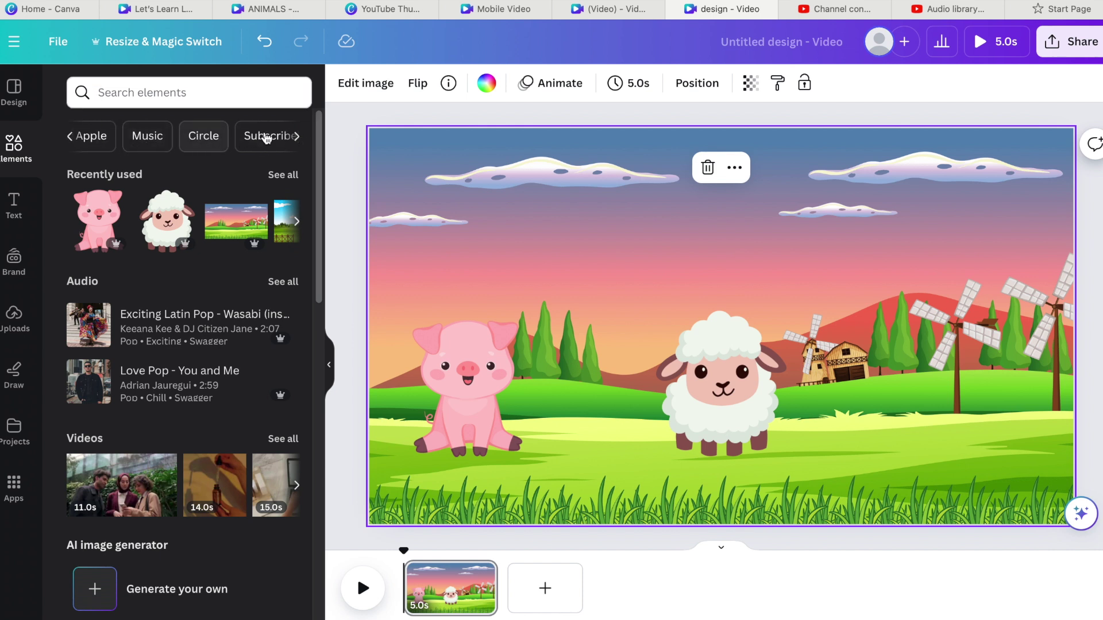
left_click(70, 141)
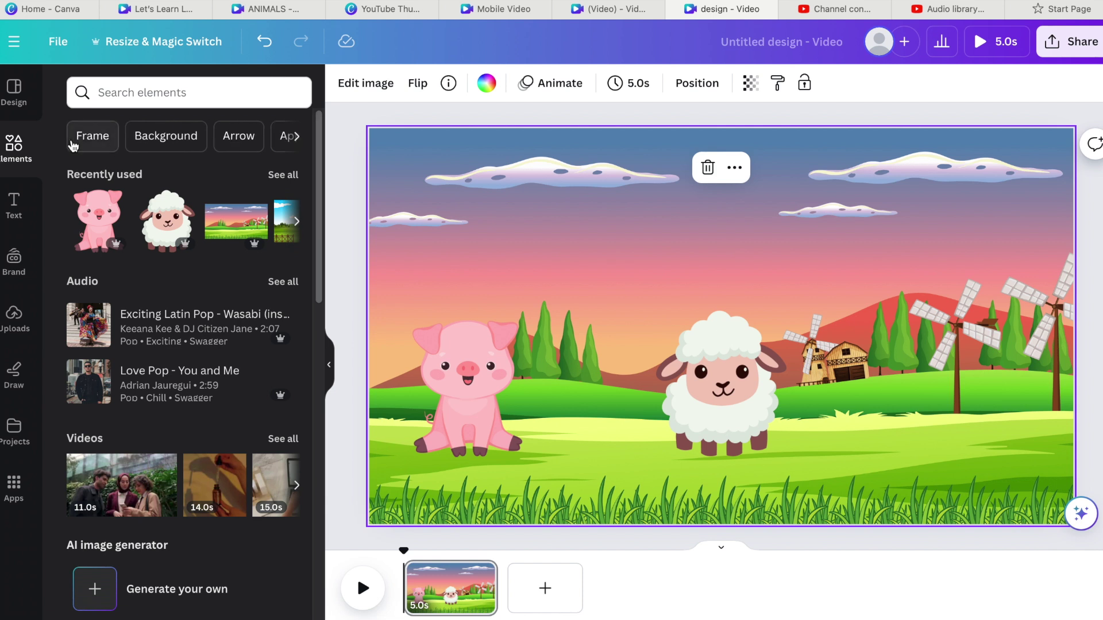
left_click(136, 96)
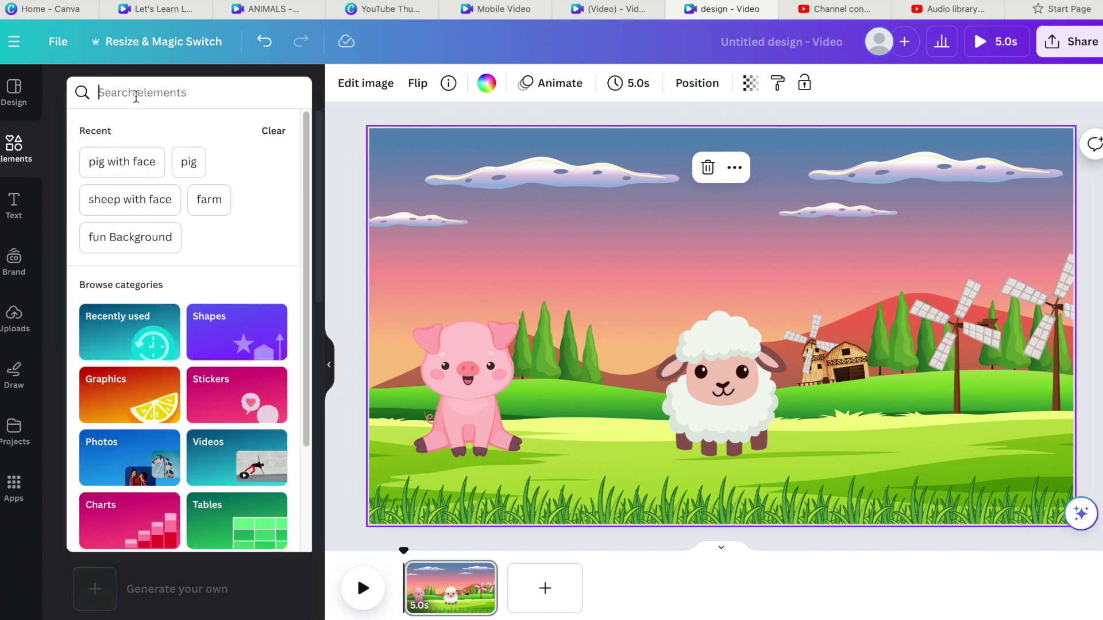
type("cow with face")
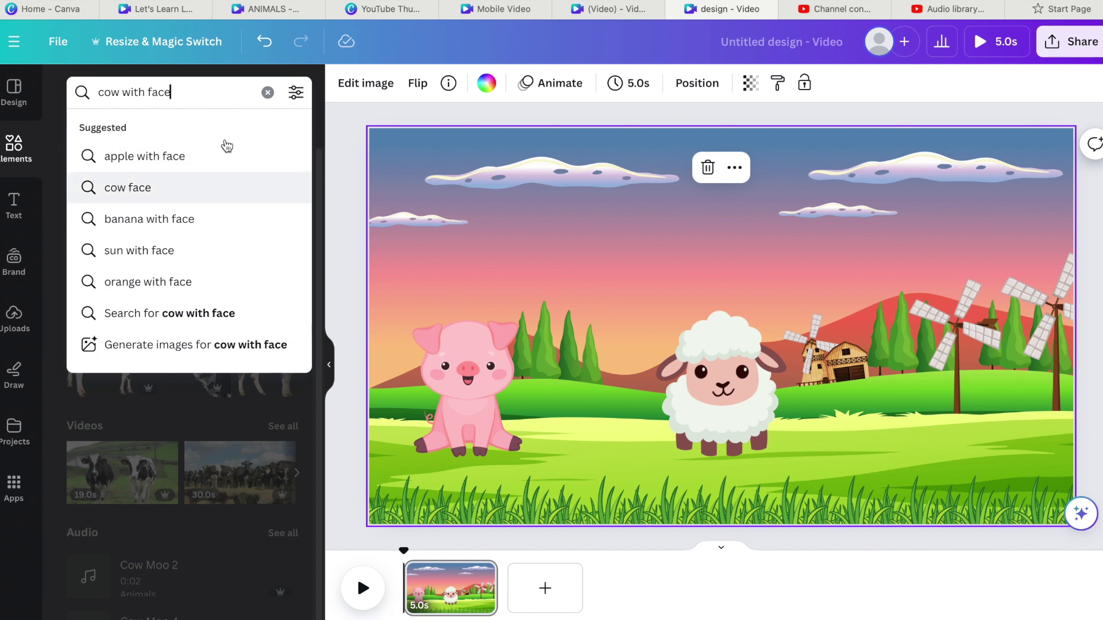
key("Return")
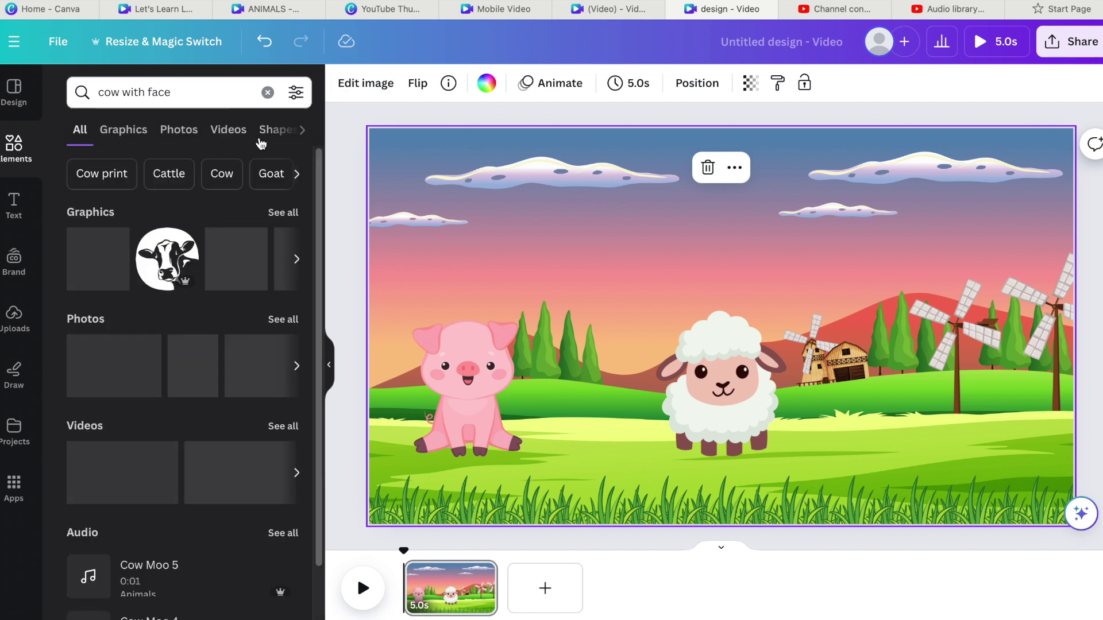
Show all graphics results and add the standing black-and-white cow with pink cheeks to the page.
left_click(293, 213)
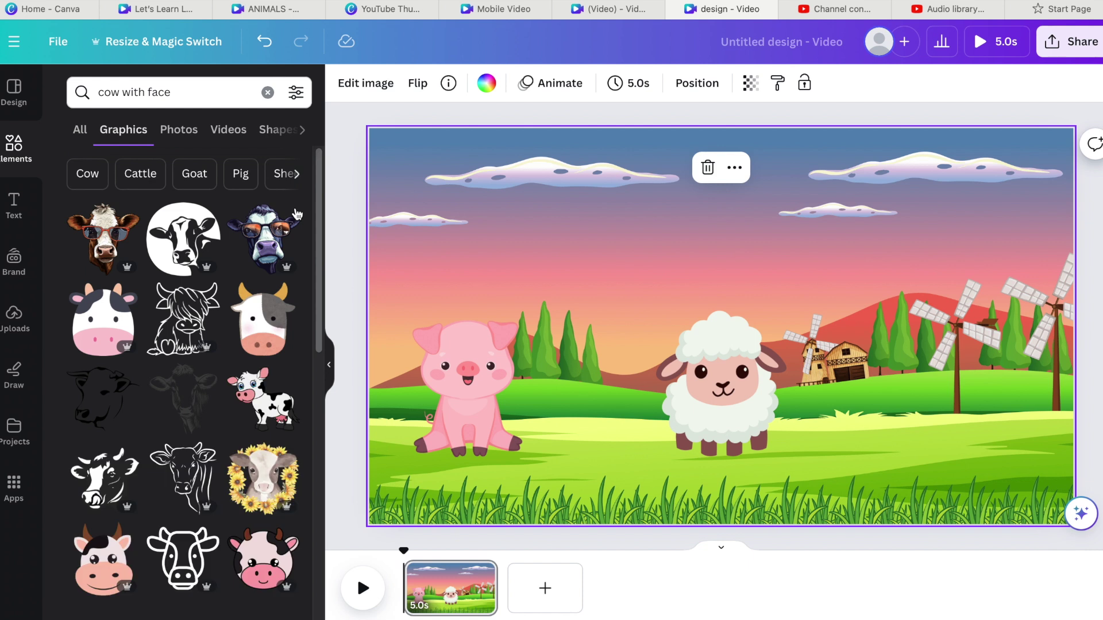
left_click_drag(318, 212, 310, 253)
scroll(310, 253, "down", 3)
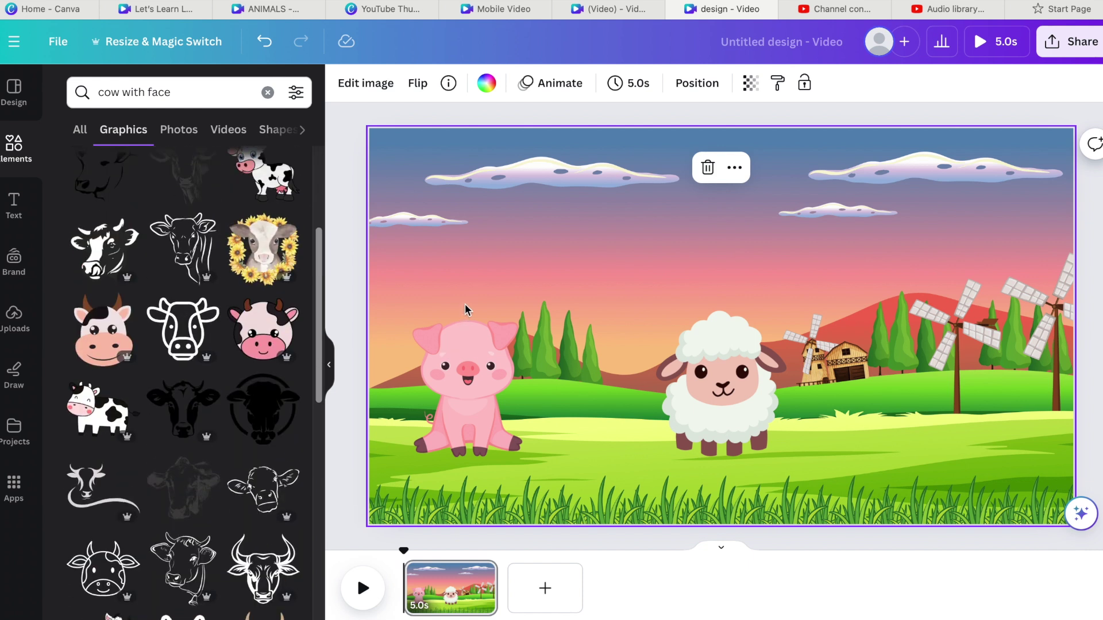
left_click(98, 410)
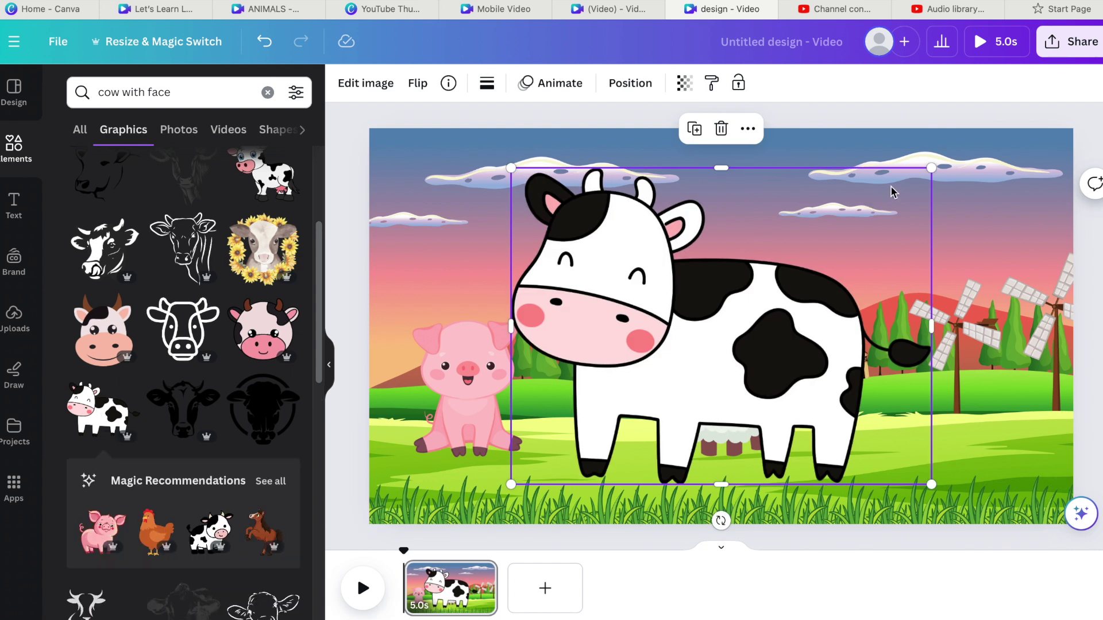
Shrink the cow, place it on the grass right of the sheep, and shift the sheep left to space the three animals.
left_click_drag(931, 169, 743, 310)
left_click_drag(687, 382, 940, 351)
left_click(758, 368)
left_click_drag(757, 367, 699, 365)
left_click(893, 345)
mouse_move(893, 345)
left_mouse_down()
mouse_move(853, 346)
mouse_move(896, 345)
left_mouse_up()
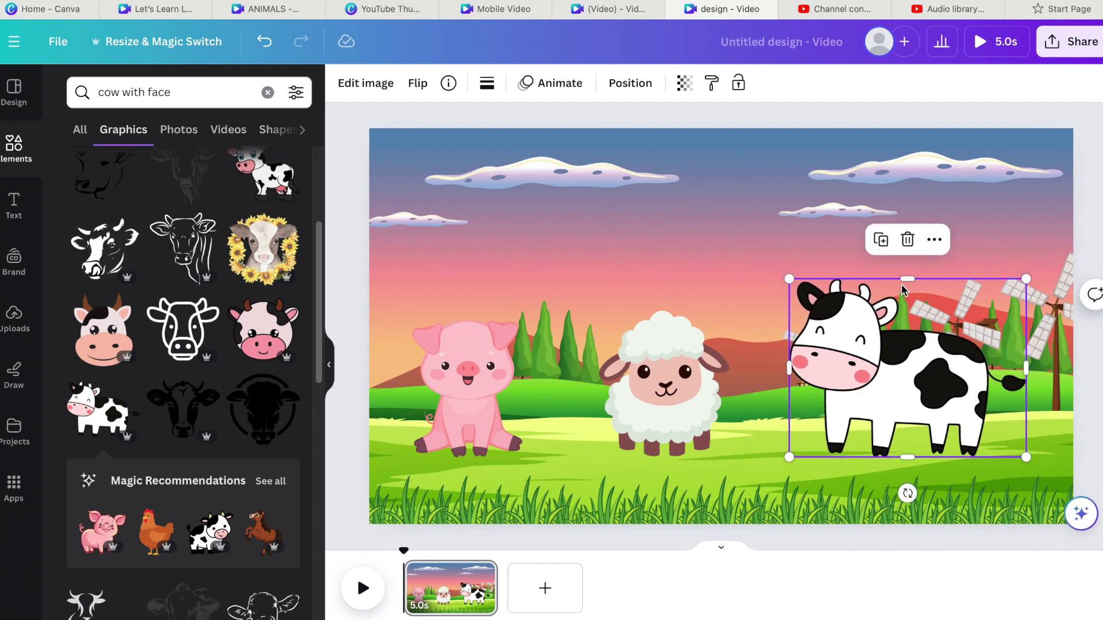
left_click(969, 235)
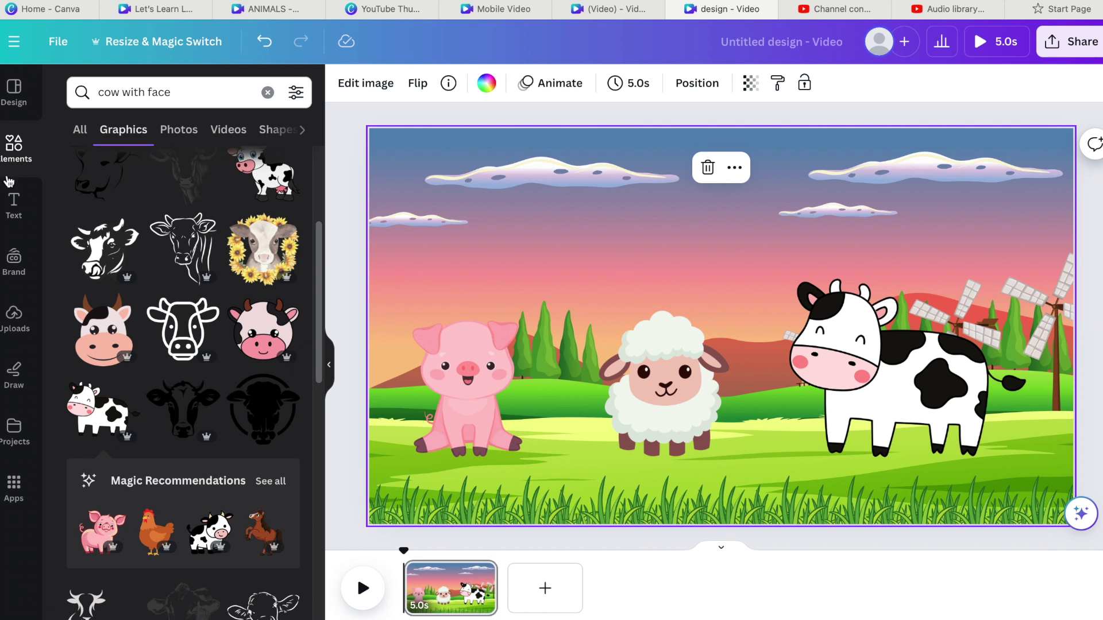
Add a heading reading "ANIMALS" and place it in the sky above the sheep.
left_click(15, 206)
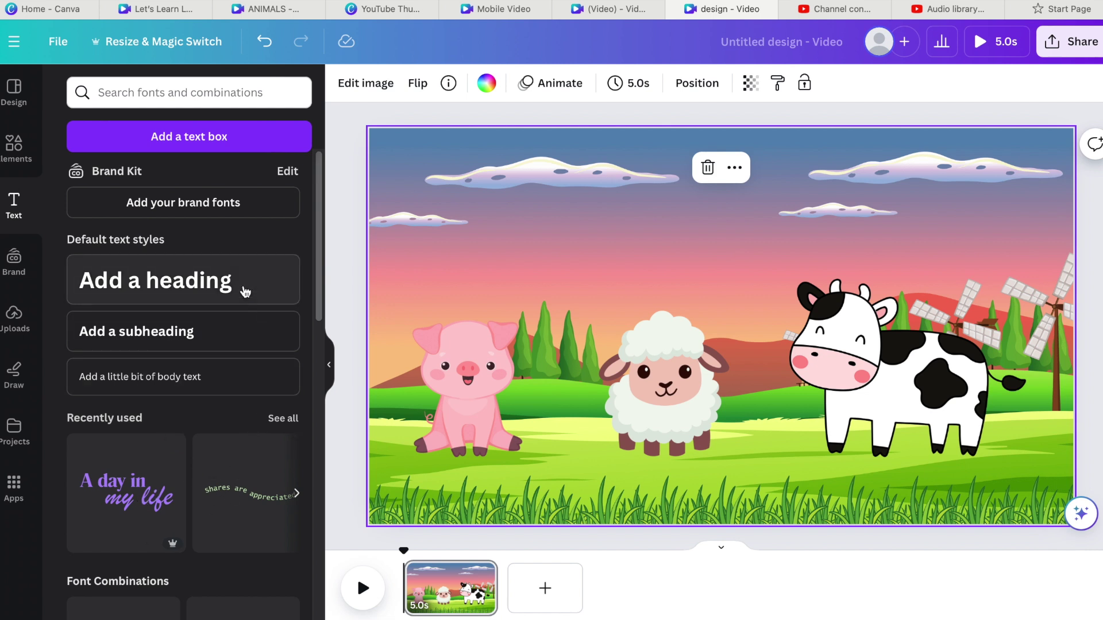
left_click(158, 278)
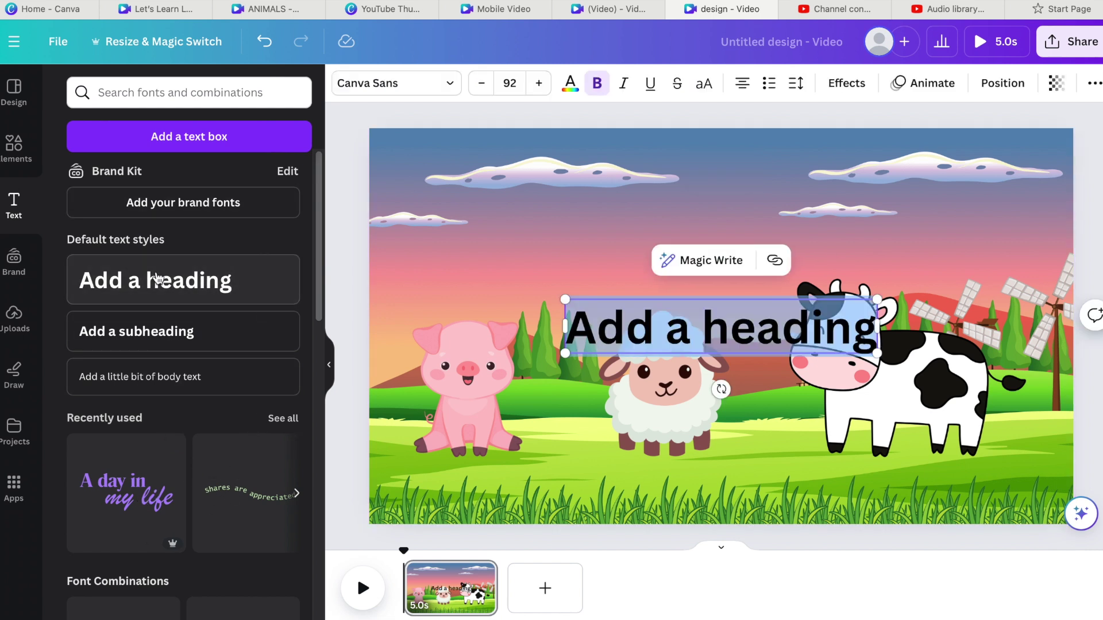
key("BackSpace")
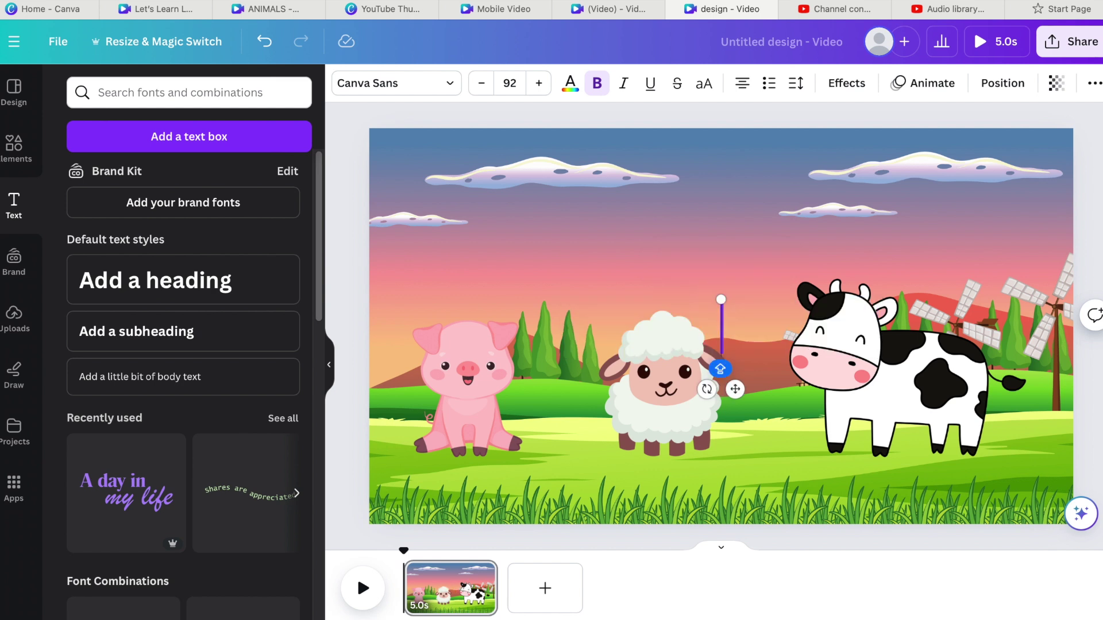
type("ANIMALS")
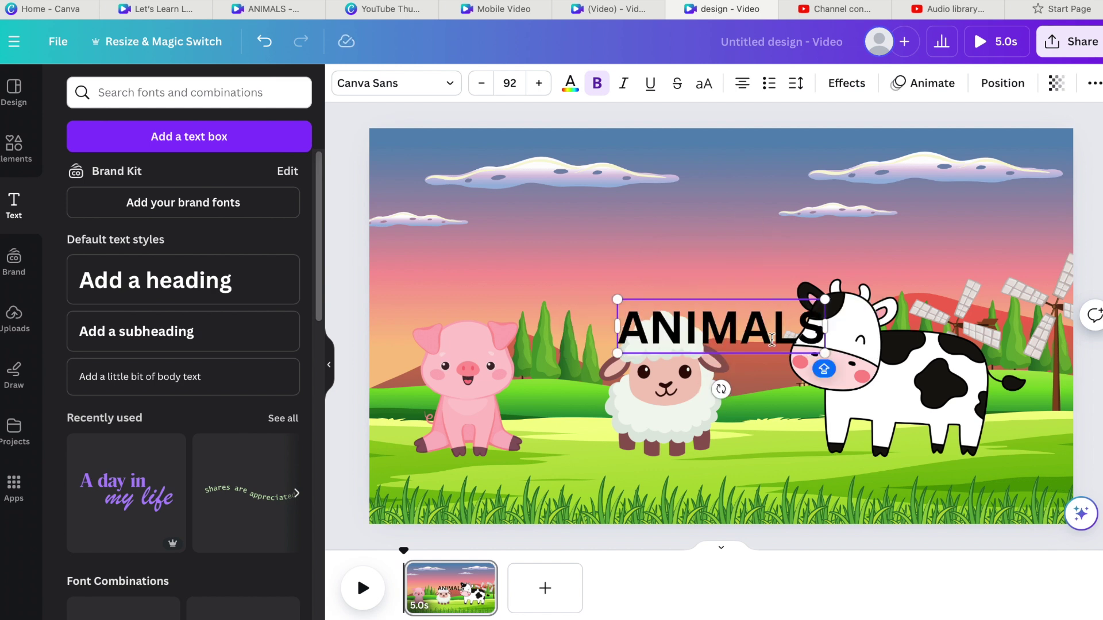
key("Escape")
left_click_drag(774, 321, 765, 235)
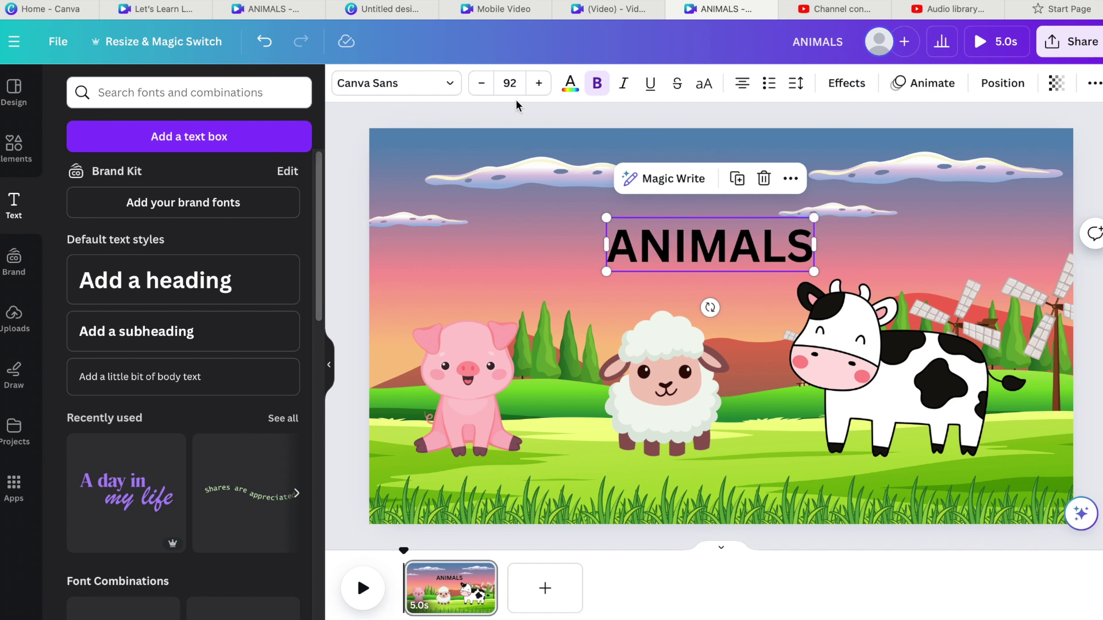
Compare the Lilita One and Borsok fonts on the ANIMALS heading and set its font to Wedges.
left_click(399, 88)
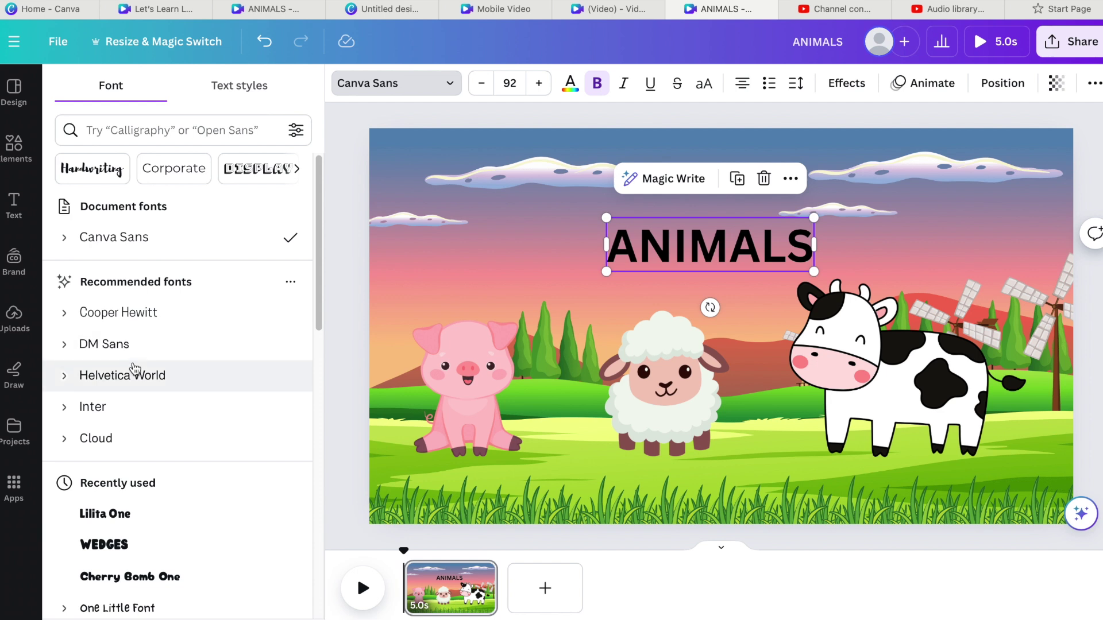
scroll(315, 295, "down", 3)
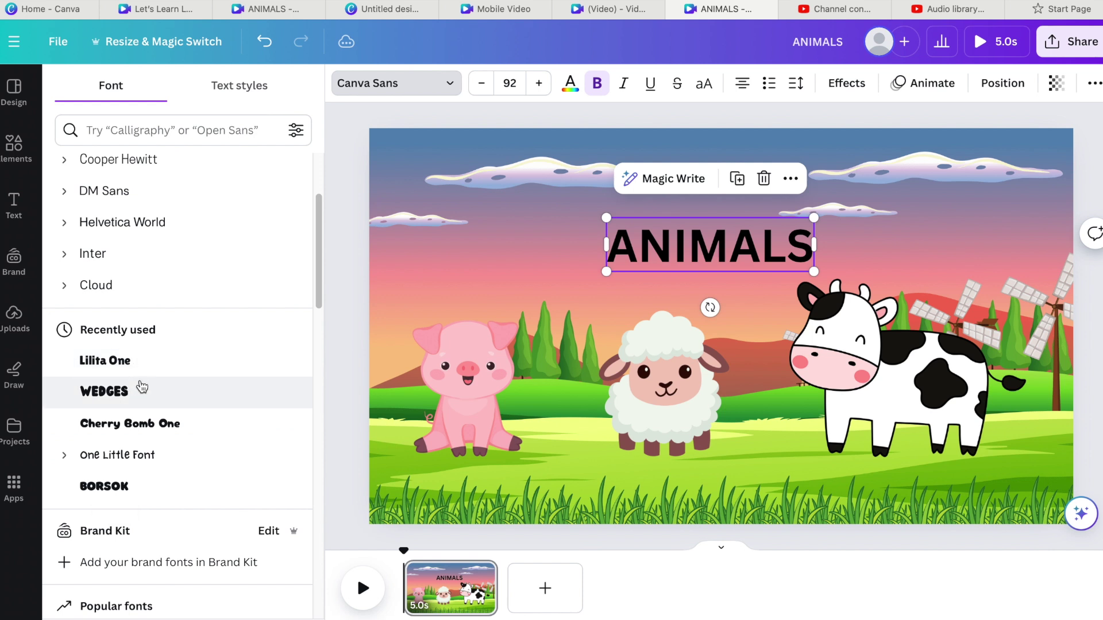
left_click(179, 398)
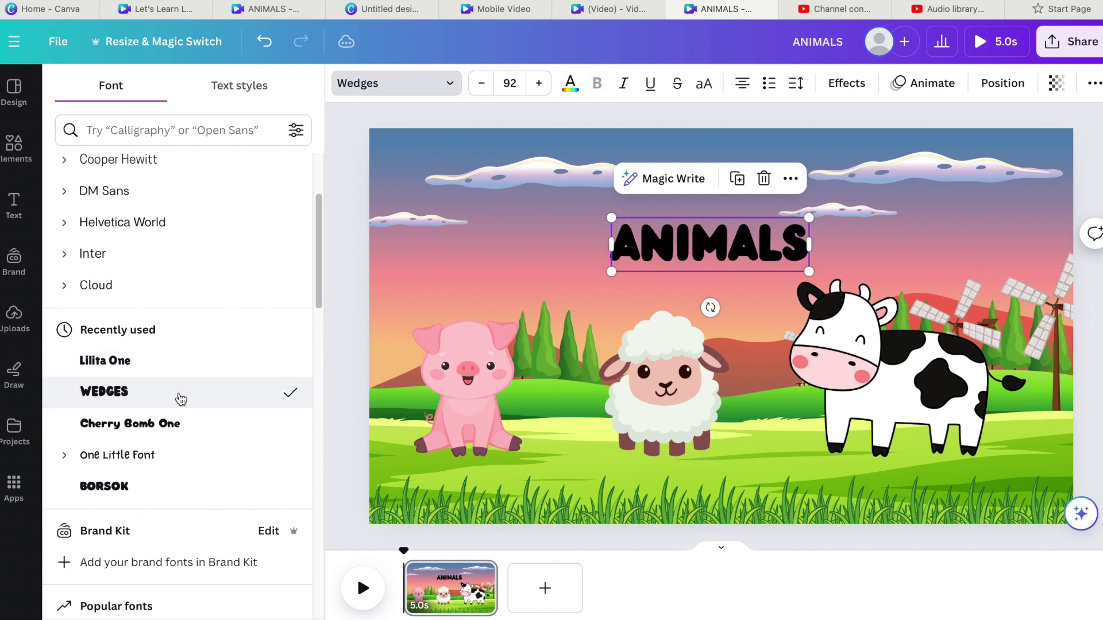
left_click(185, 370)
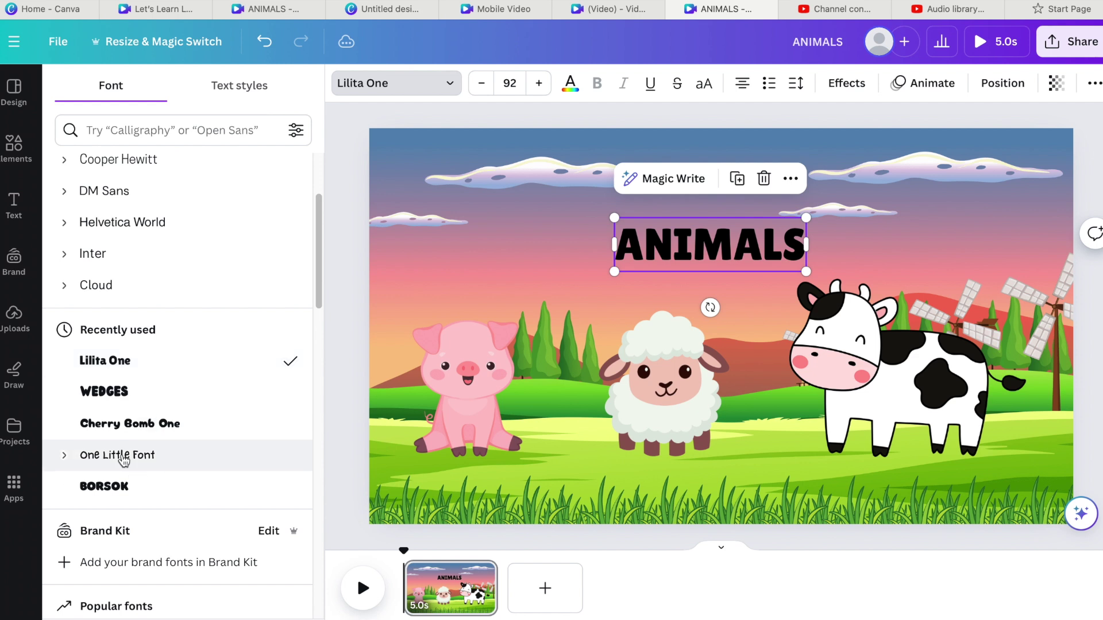
left_click(114, 493)
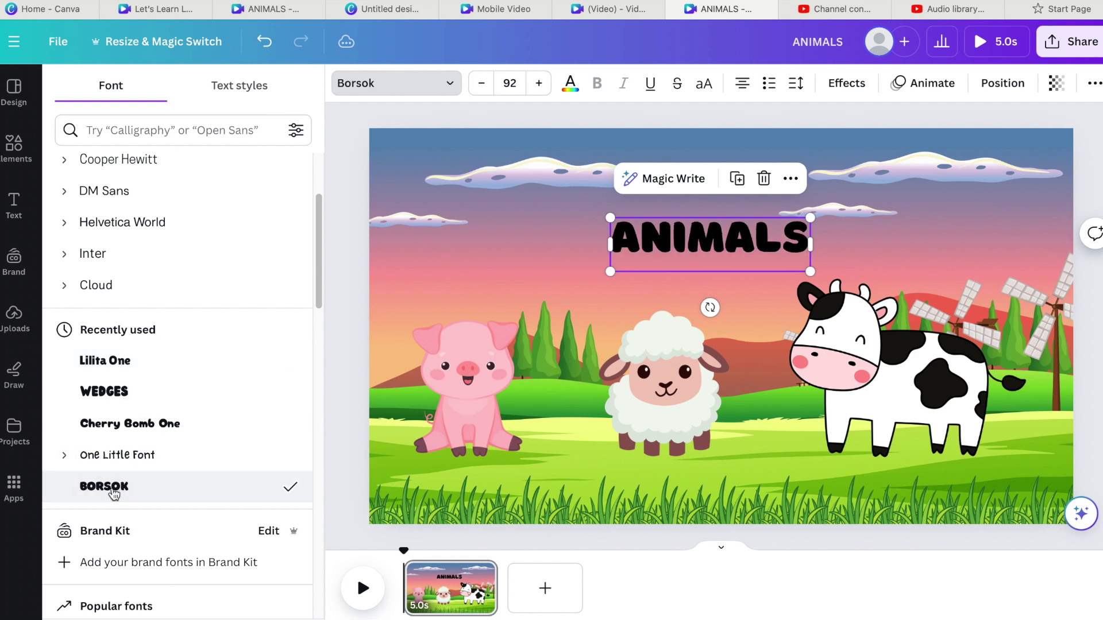
left_click(148, 407)
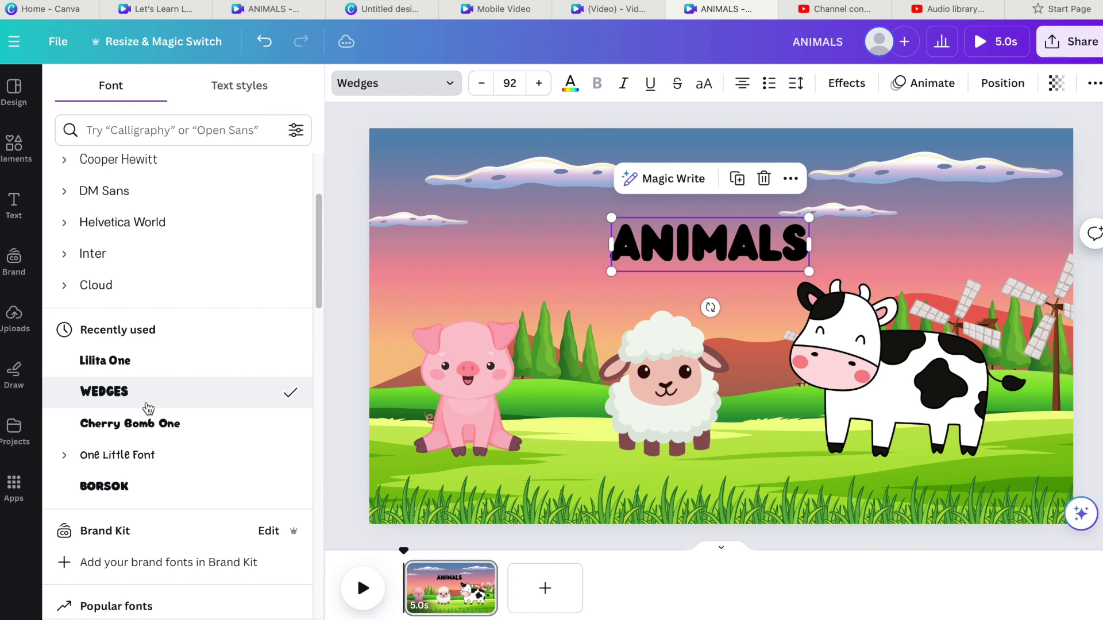
Try dark red #B80303 as the text colour of the ANIMALS heading.
left_click(571, 87)
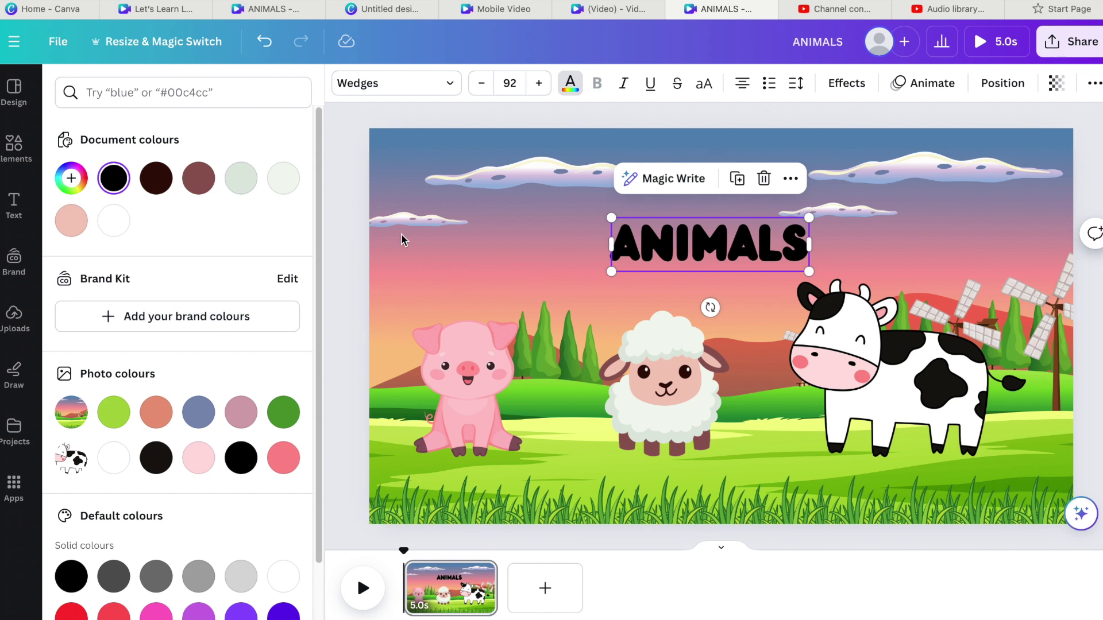
left_click(283, 458)
left_click(71, 178)
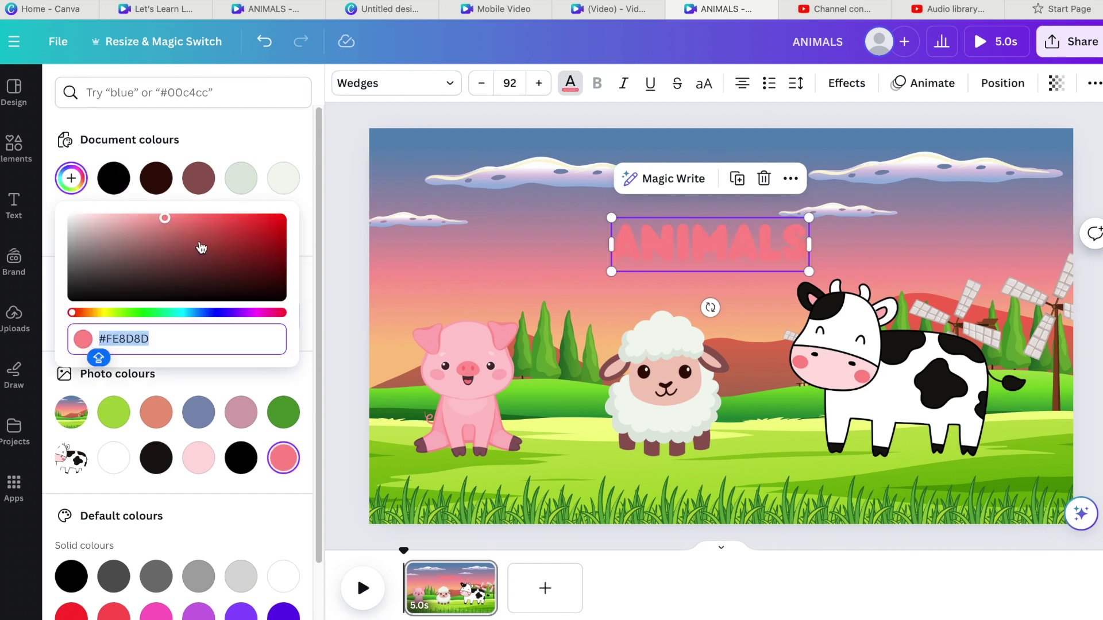
left_click_drag(167, 218, 281, 236)
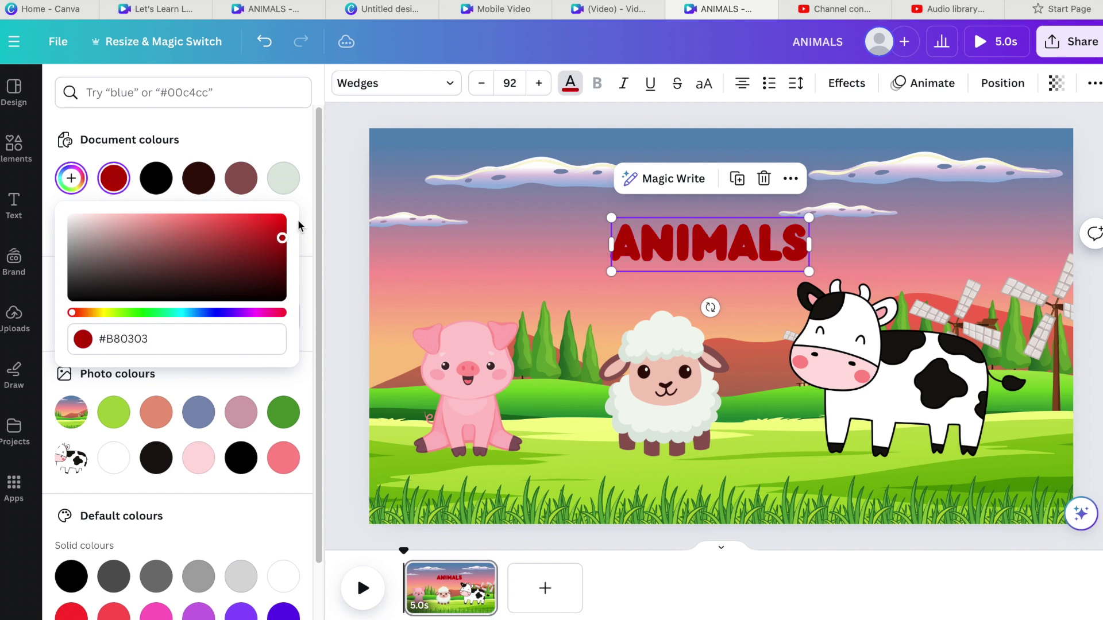
left_click(305, 212)
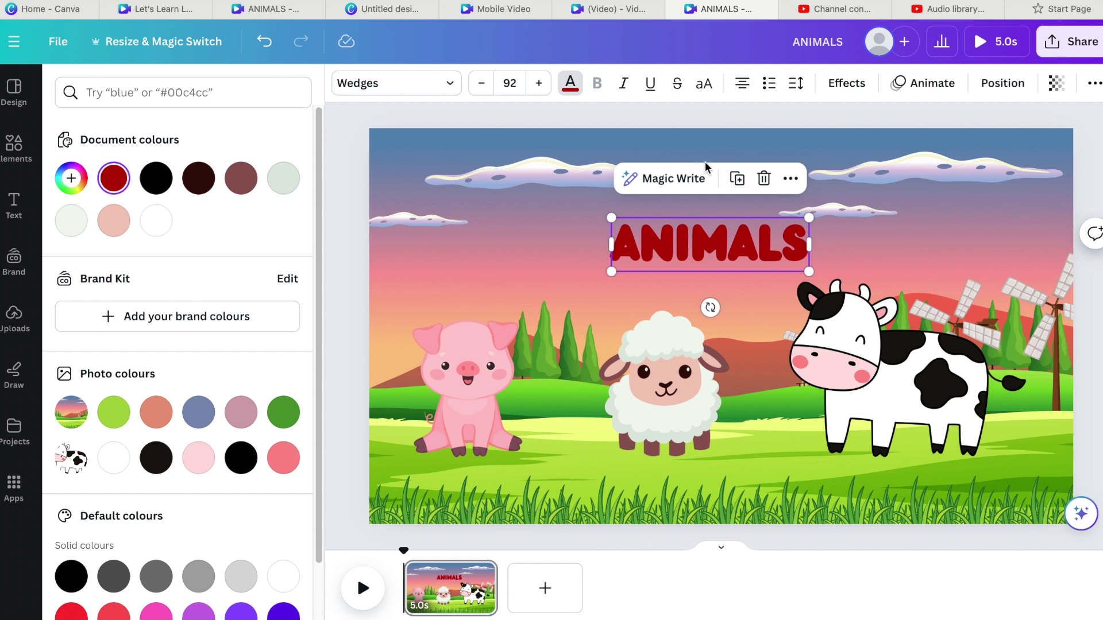
Recolour the ANIMALS heading with the blue-grey photo colour of the farm background and set its letter spacing to 154.
left_click(192, 417)
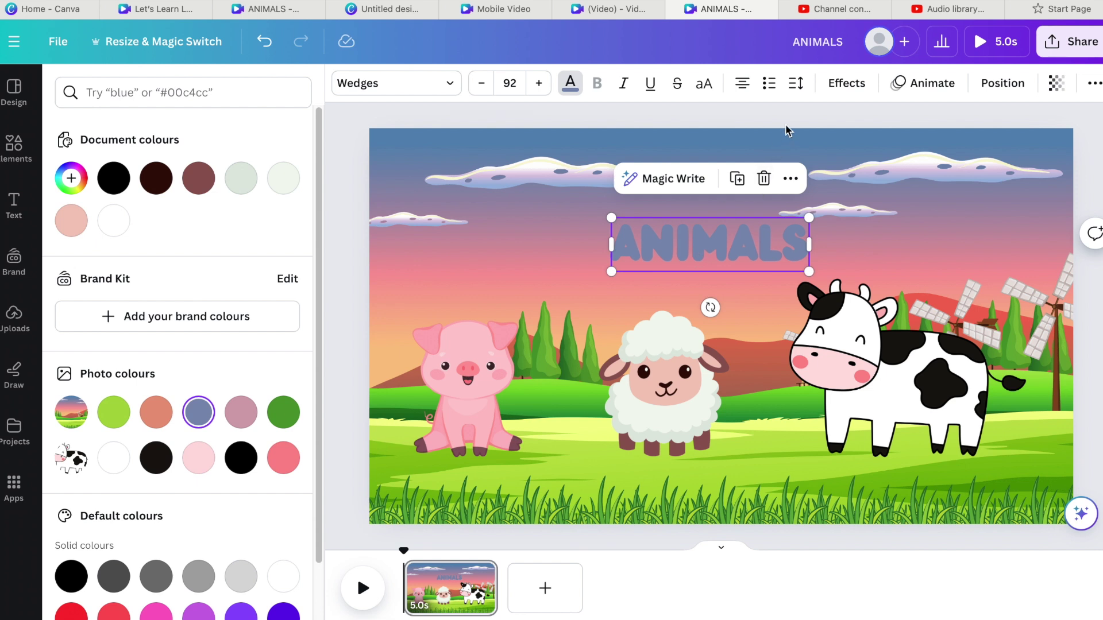
left_click(797, 86)
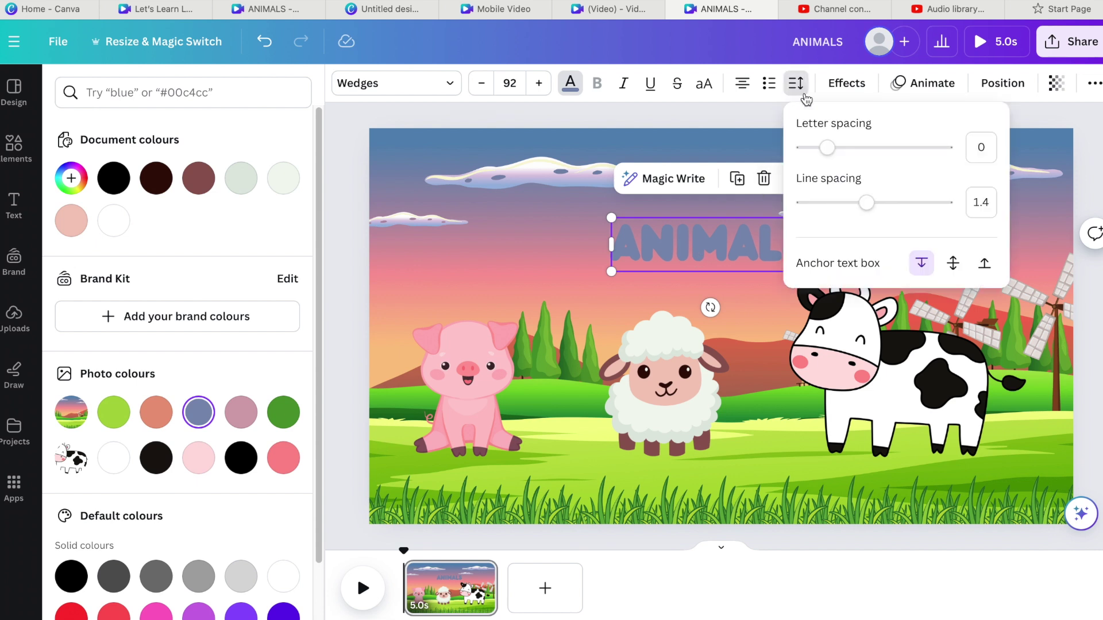
left_click_drag(827, 147, 852, 145)
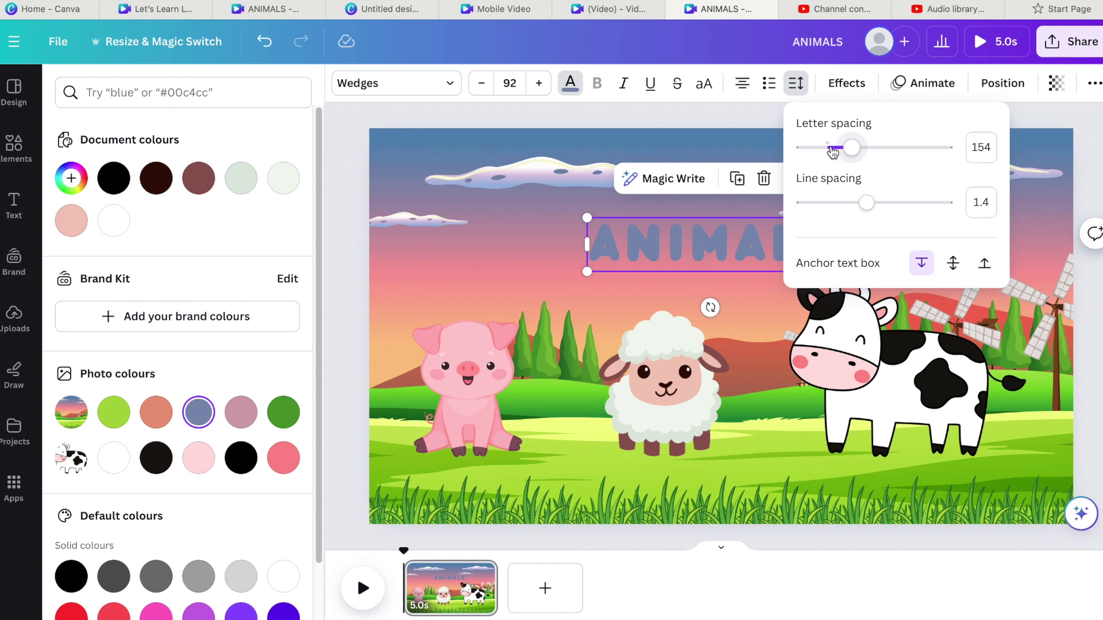
left_click(571, 194)
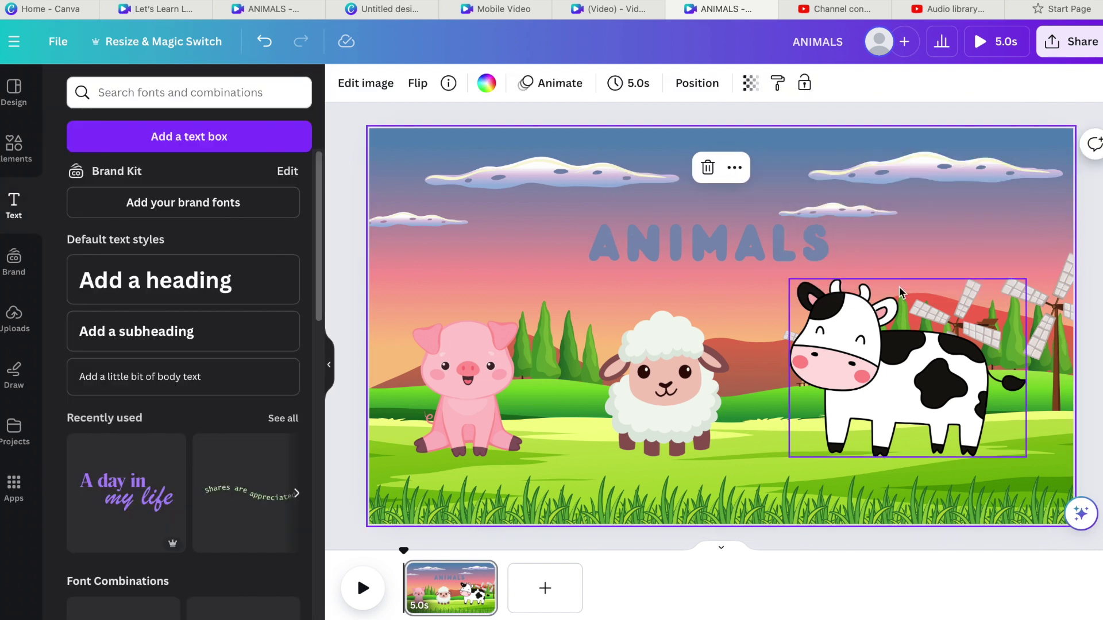
Apply an Outline effect to the ANIMALS heading in near-black #070707 with a thickness of 85.
left_click(773, 249)
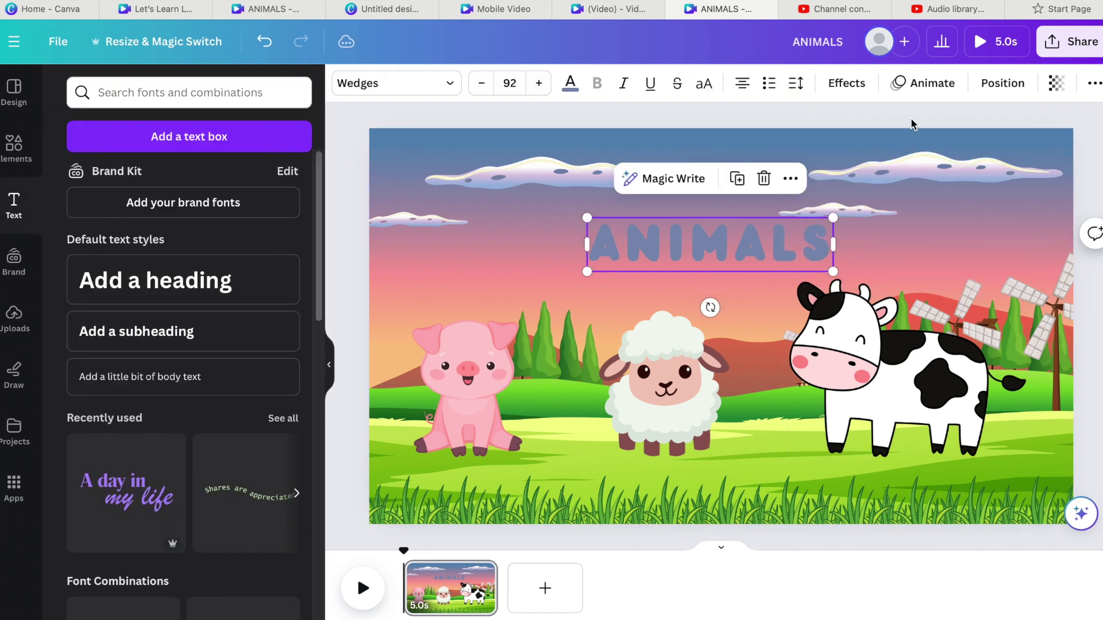
left_click(856, 88)
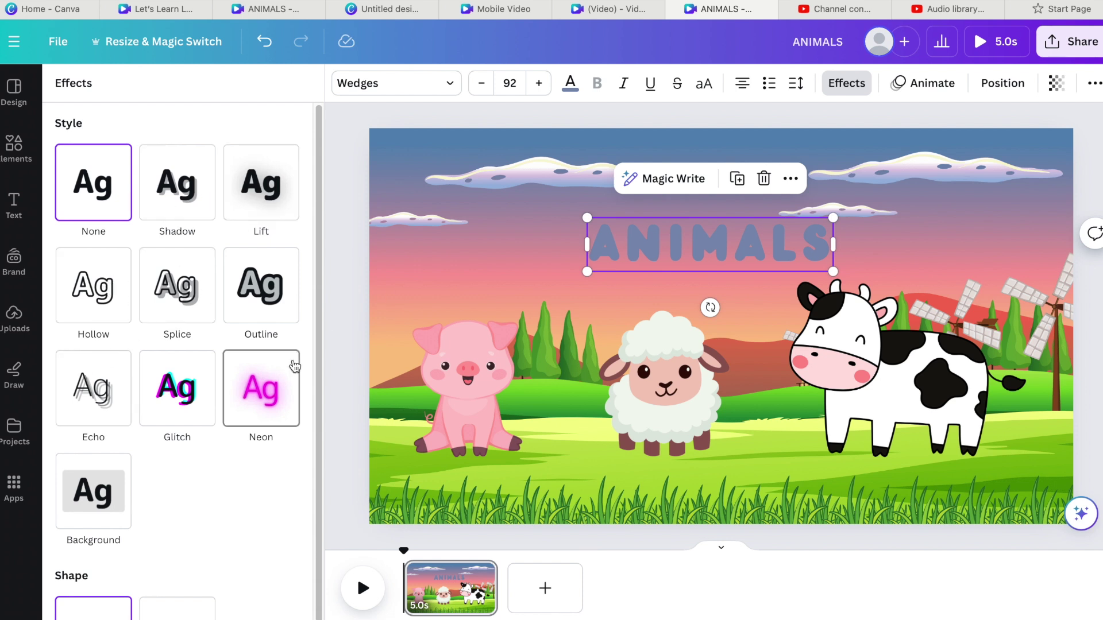
left_click(268, 308)
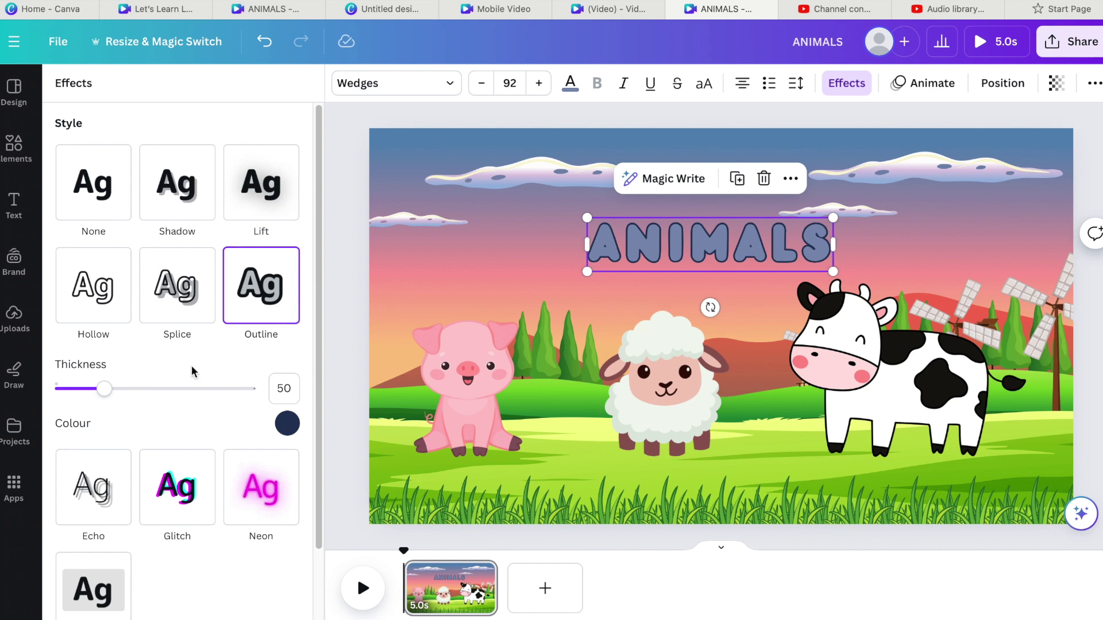
left_click(288, 425)
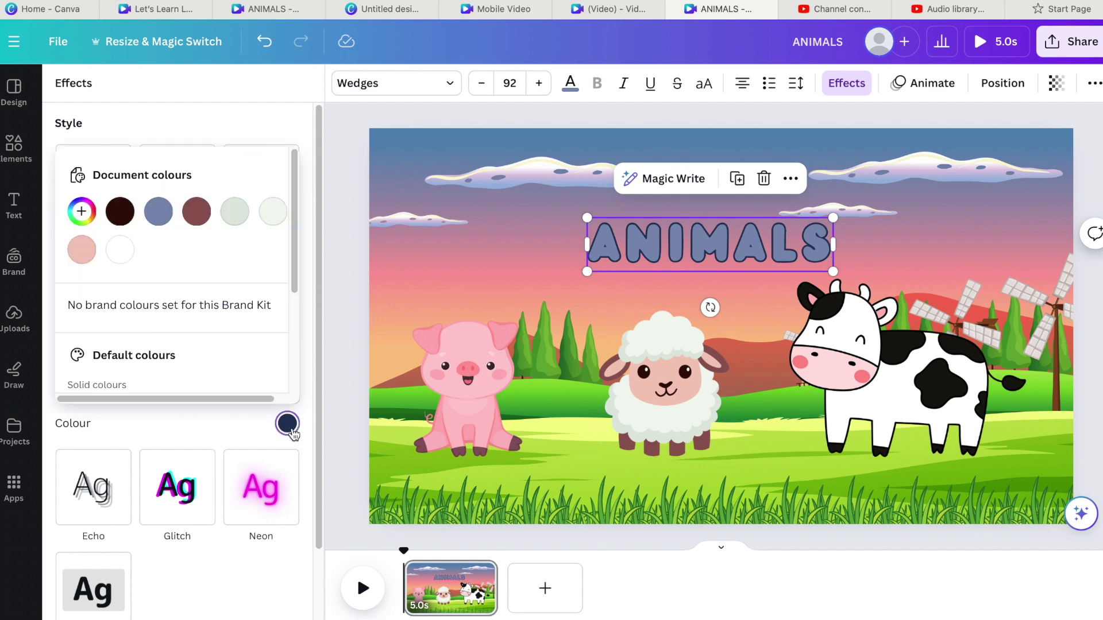
left_click(81, 211)
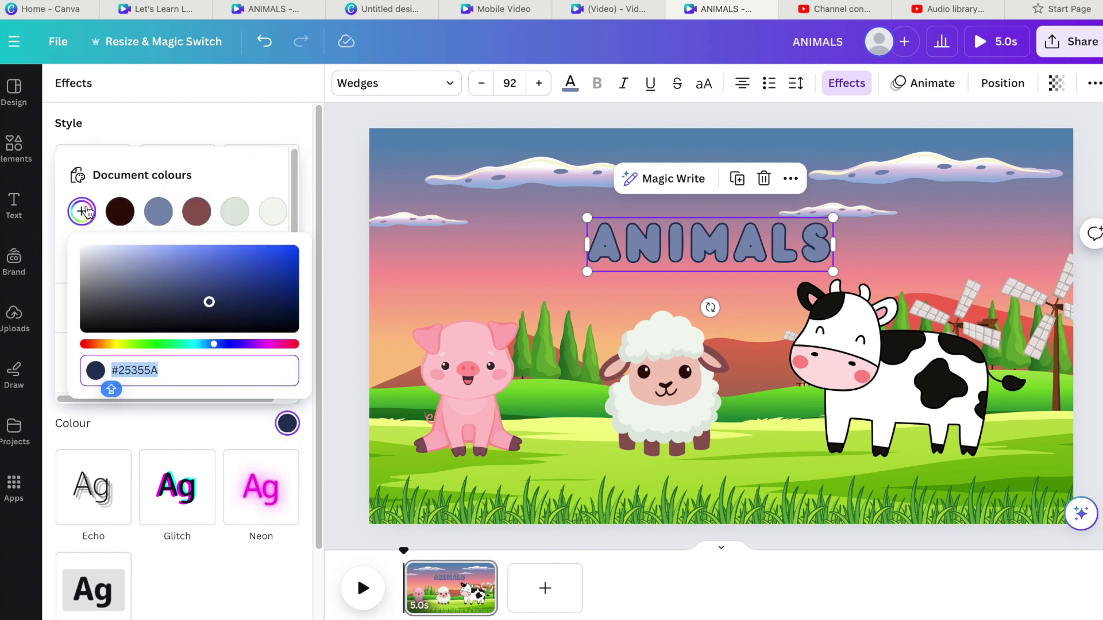
left_click_drag(209, 302, 76, 335)
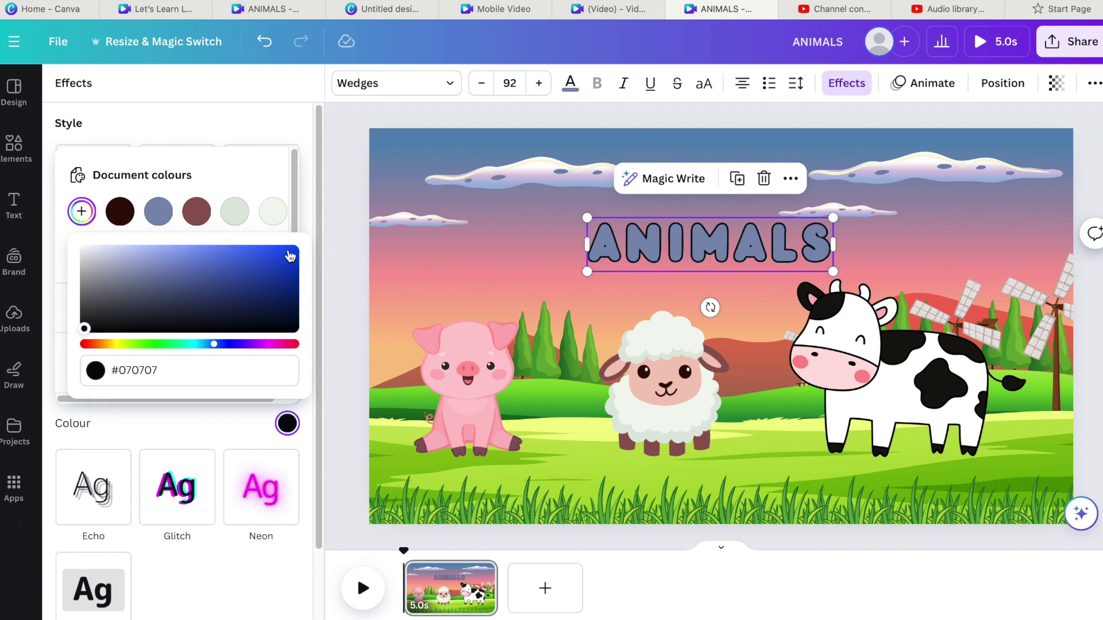
left_click(243, 421)
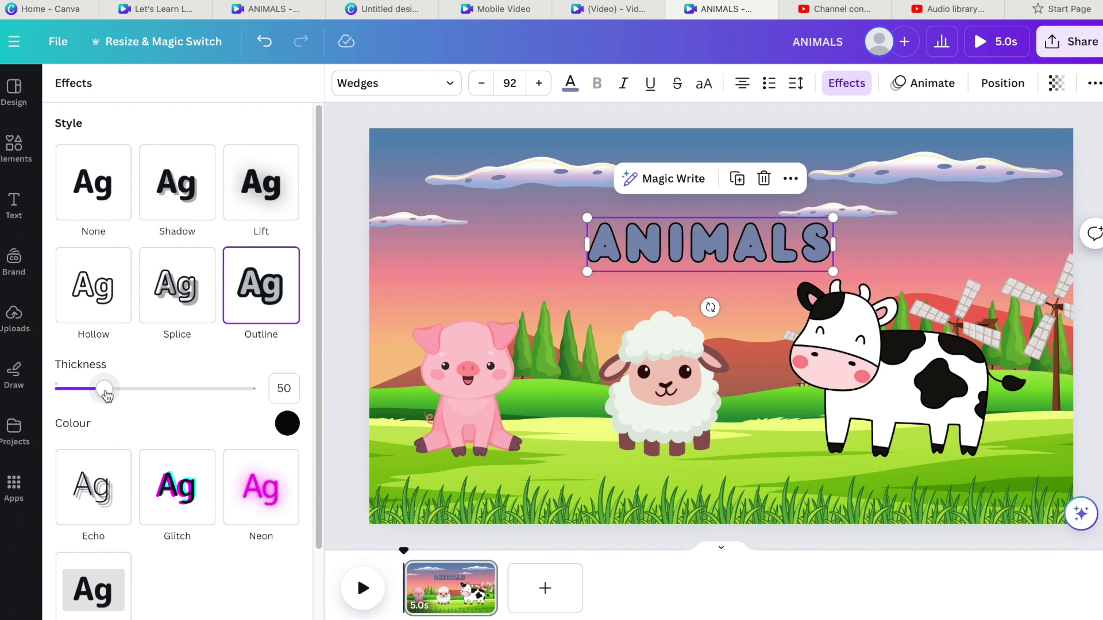
left_click_drag(105, 392, 141, 396)
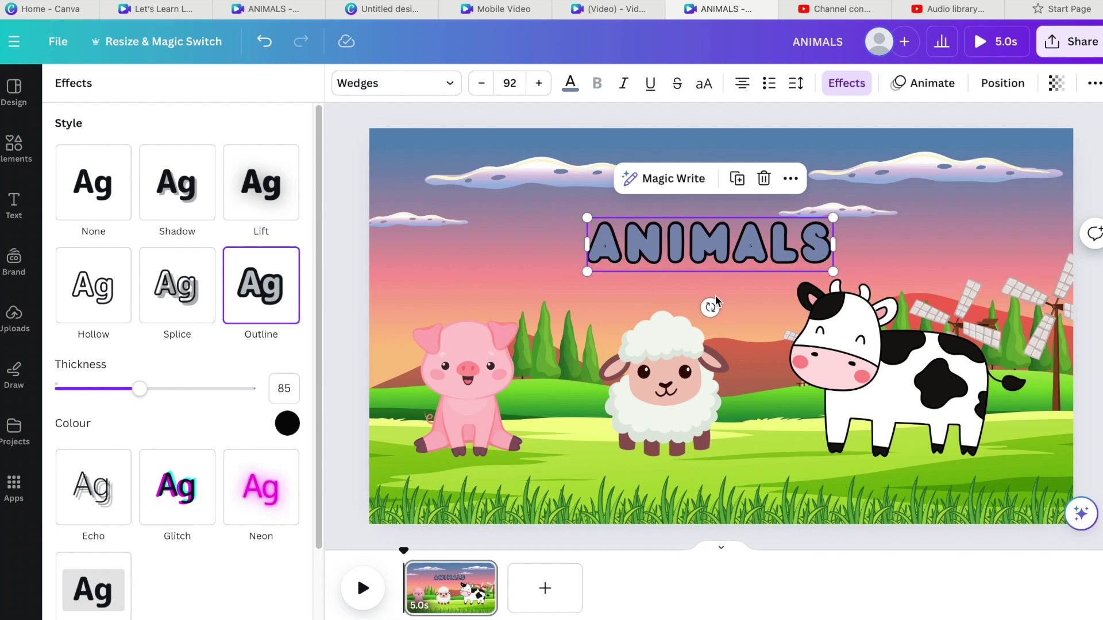
Increase the ANIMALS heading's font size to 125.
left_click(540, 84)
left_click(540, 84)
left_click(540, 84)
left_click(540, 83)
left_click(540, 83)
left_click(540, 84)
left_click(540, 84)
left_click(540, 84)
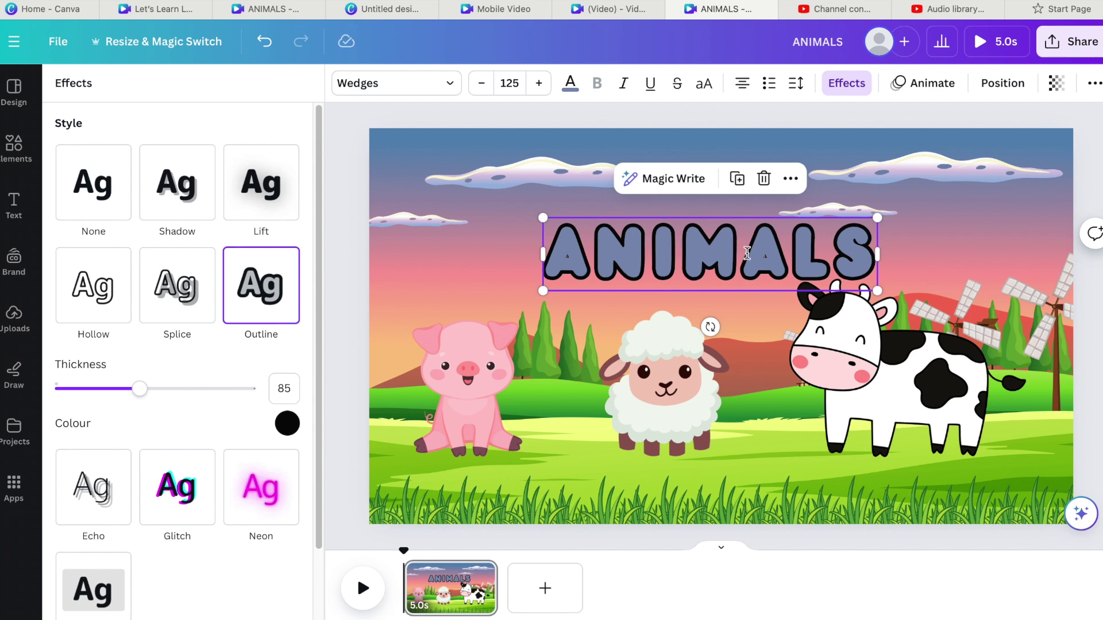
Move the ANIMALS heading higher in the sky and widen its letter spacing to 285.
left_click_drag(747, 254, 759, 224)
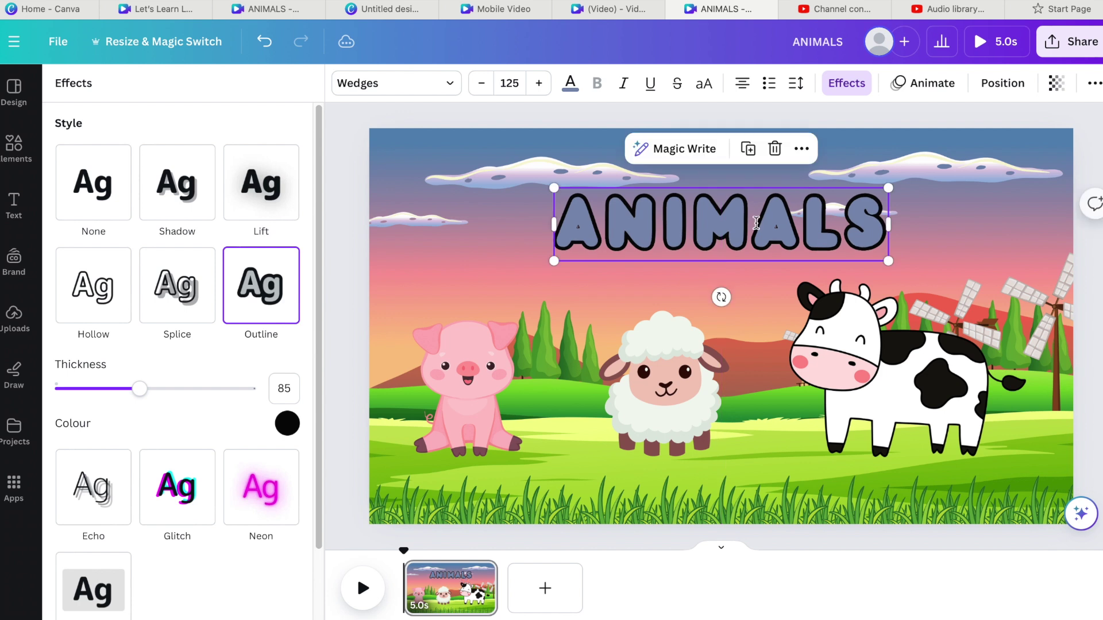
left_click(795, 83)
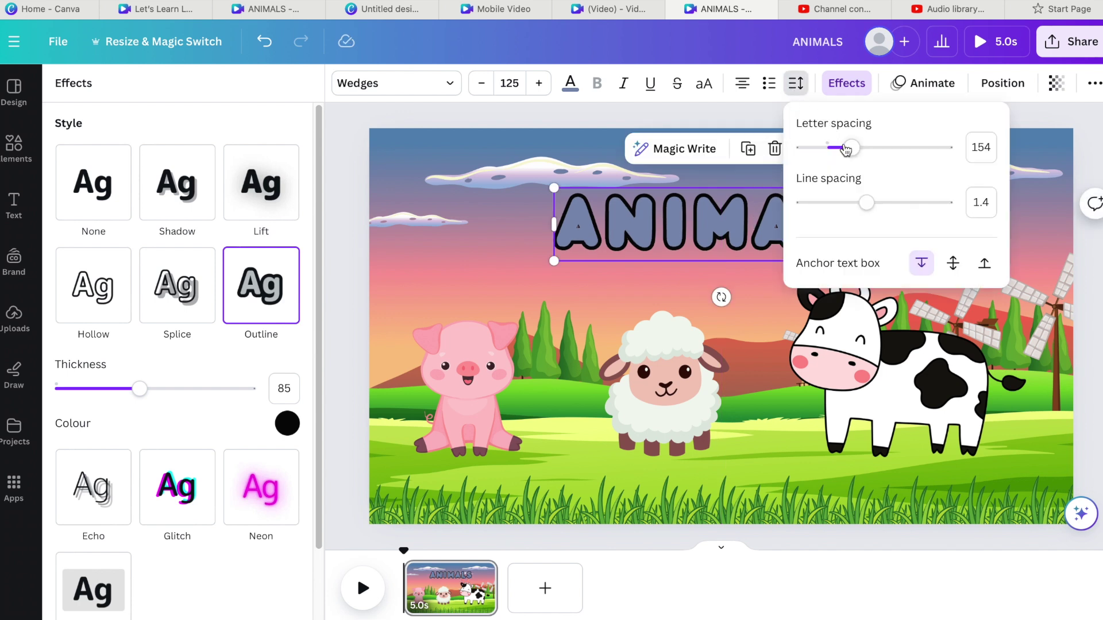
left_click_drag(855, 152, 873, 151)
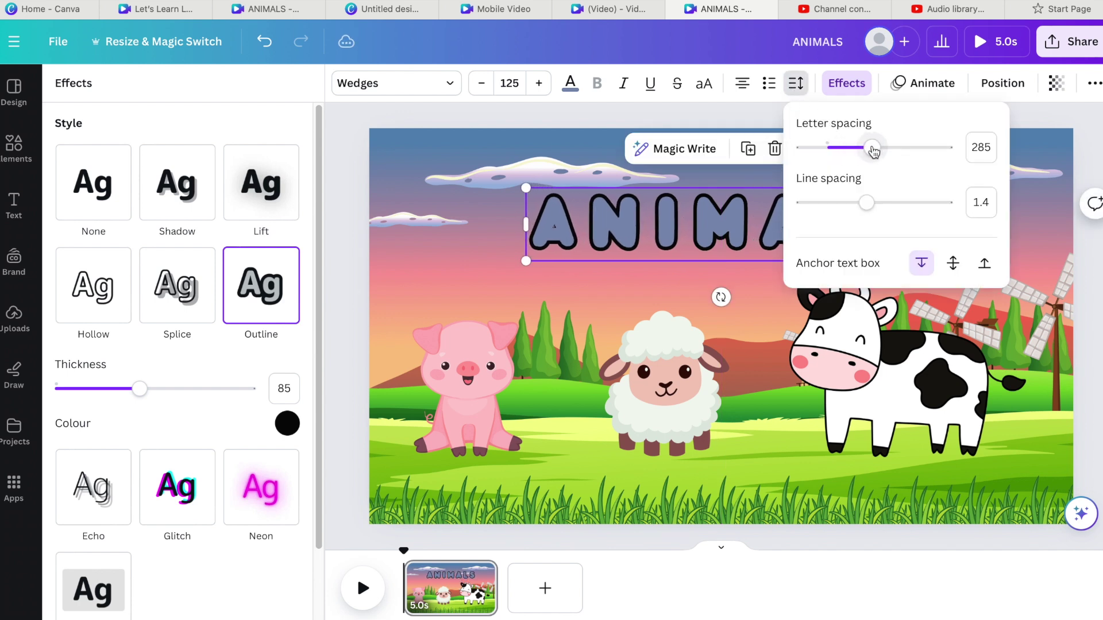
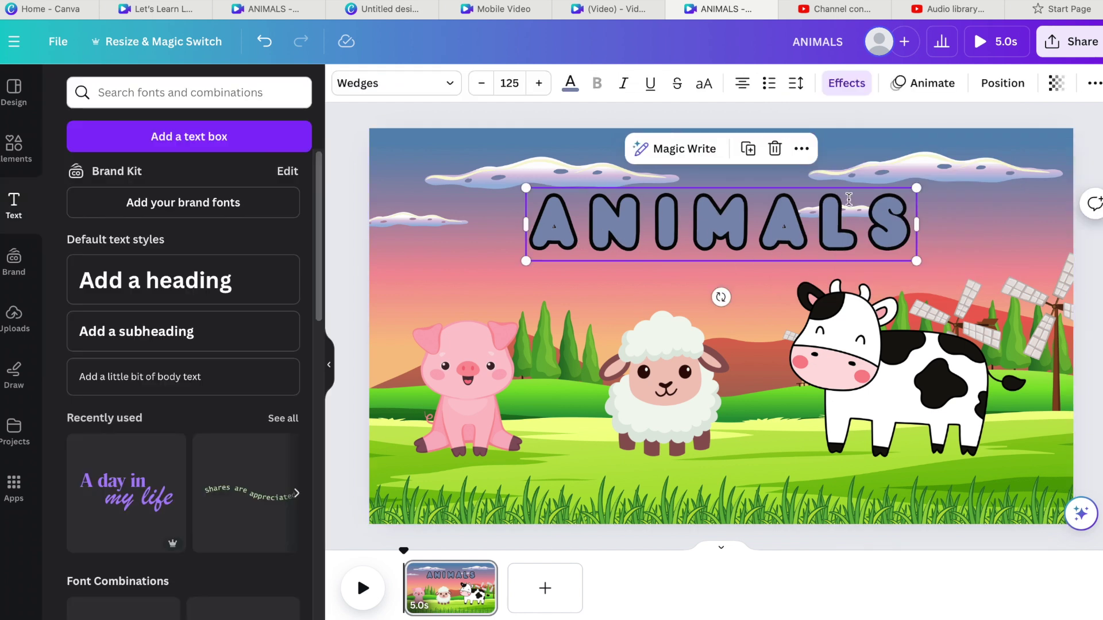
Change the ANIMALS heading's font to Lilita One and tighten its letter spacing slightly.
left_click(445, 85)
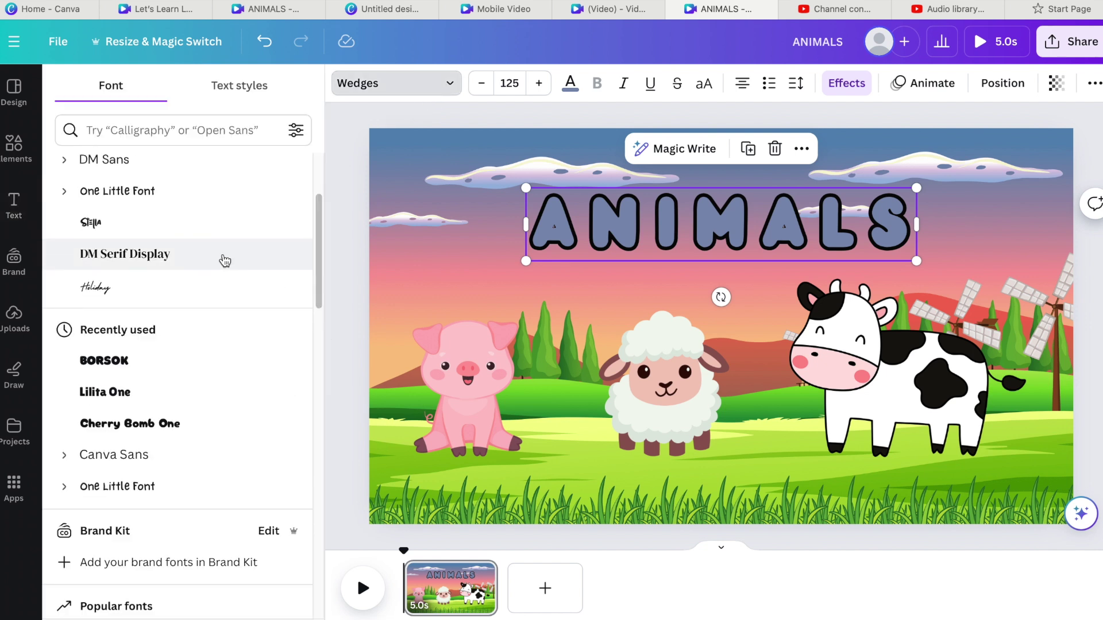
left_click(114, 391)
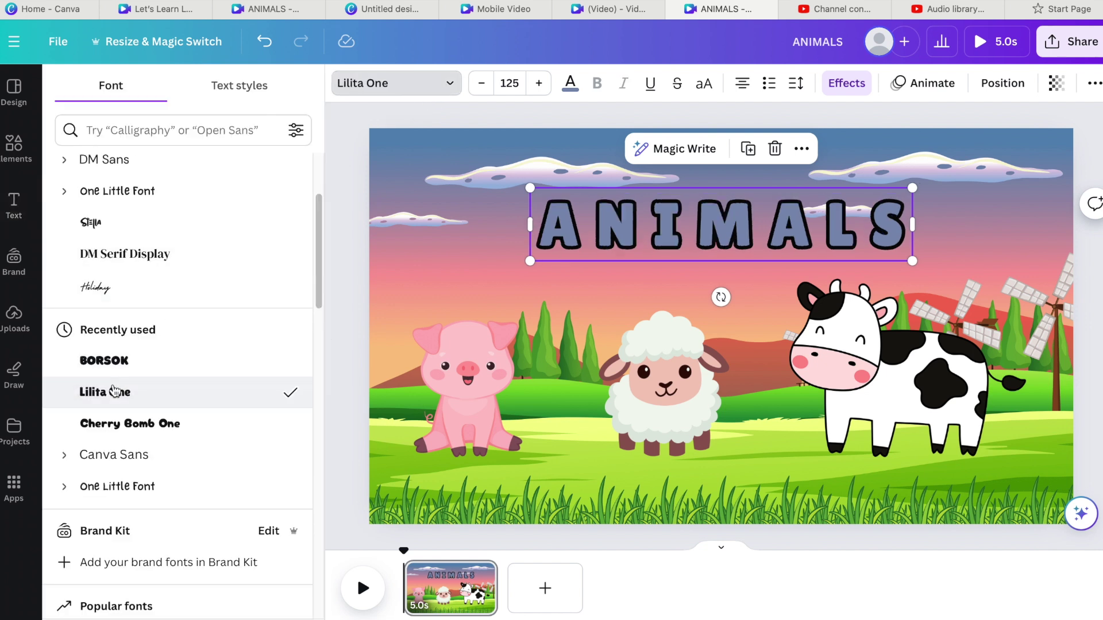
left_click(796, 83)
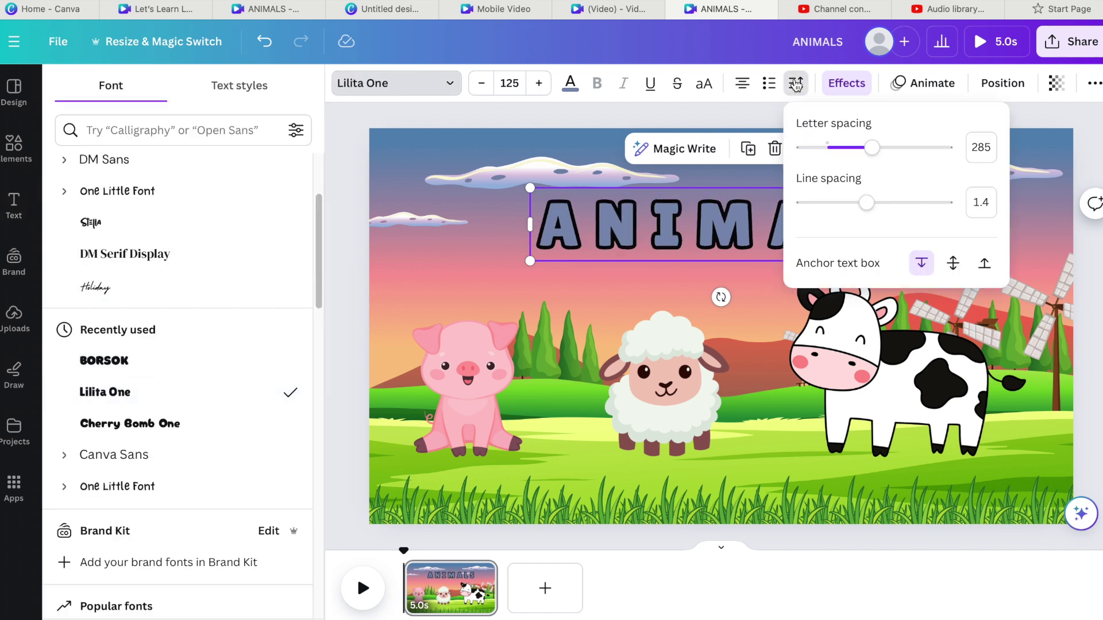
left_click(897, 368)
left_click(762, 230)
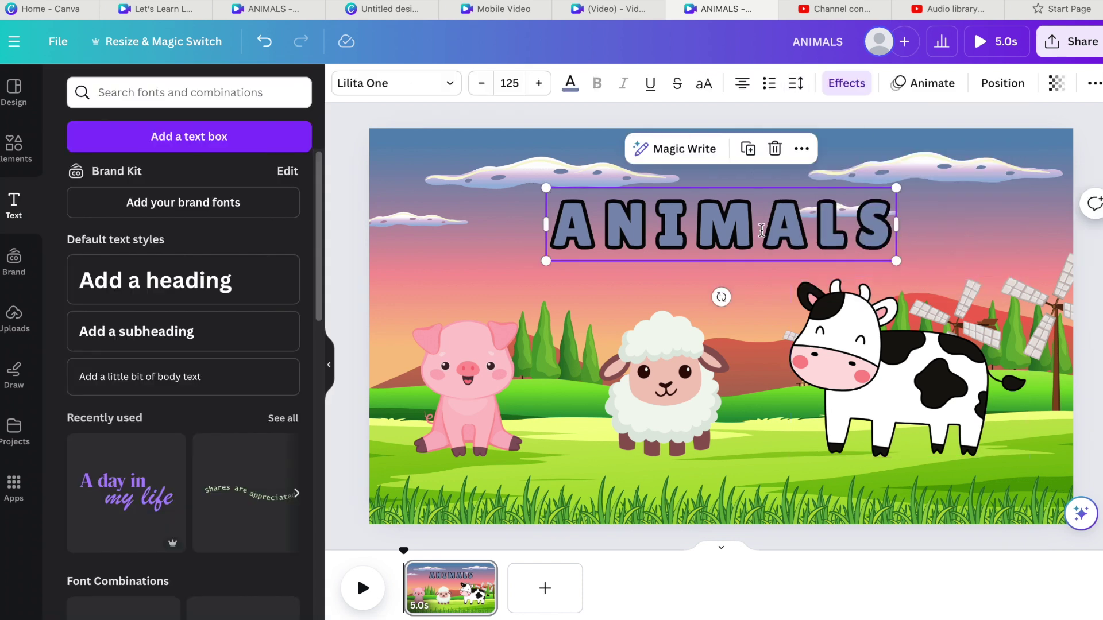
mouse_move(761, 230)
left_mouse_down()
mouse_move(762, 217)
mouse_move(762, 232)
left_mouse_up()
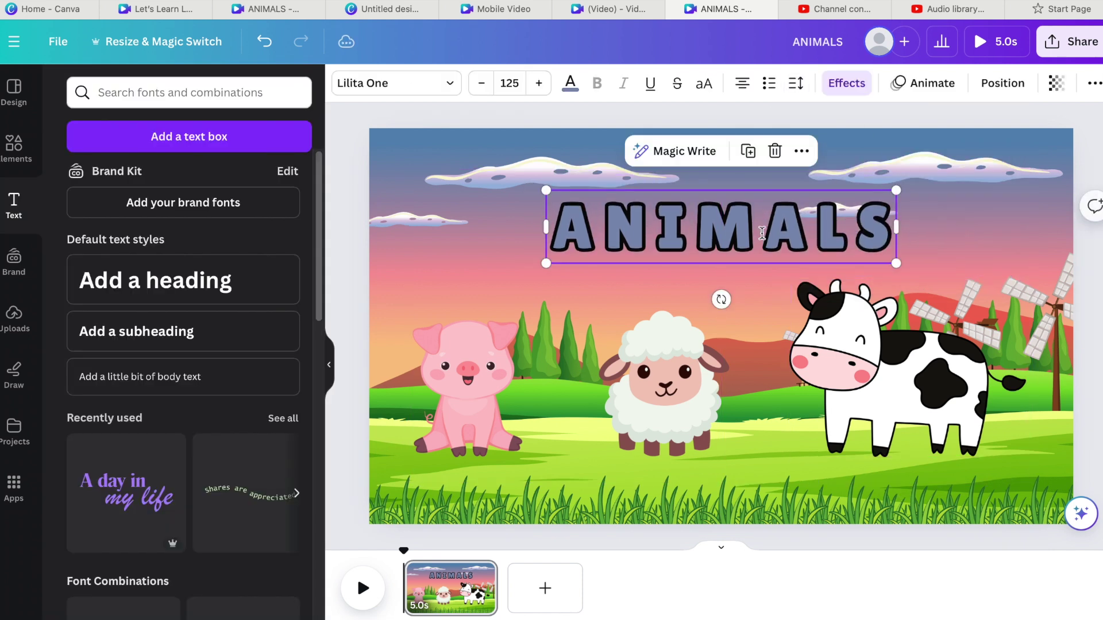
left_click(947, 221)
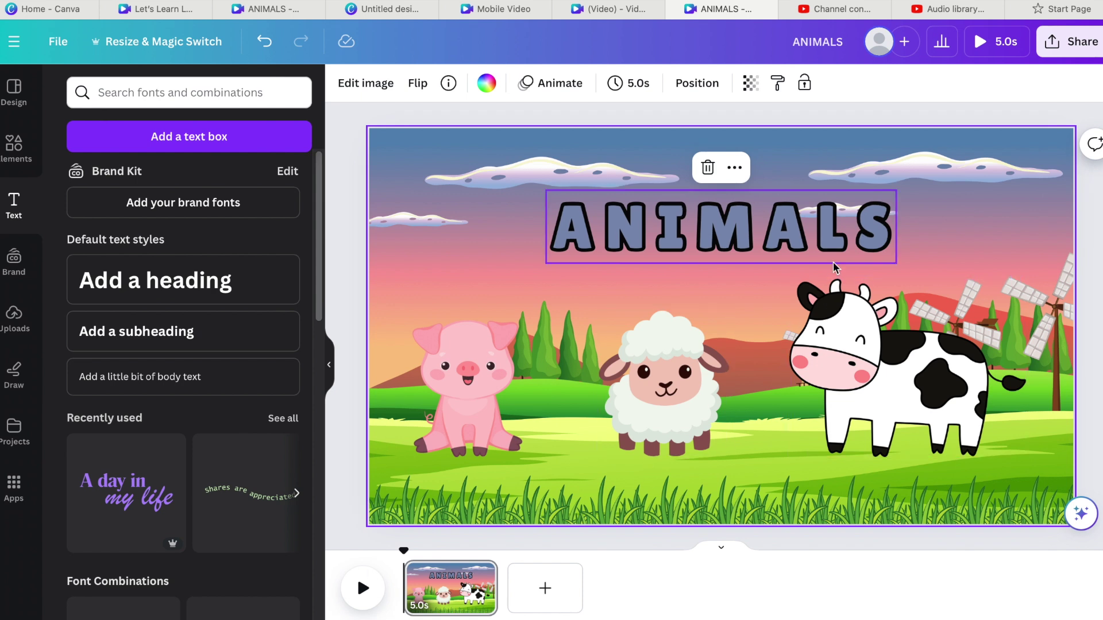
Add a Bounce text animation on enter to the ANIMALS heading and lower its intensity.
left_click(791, 207)
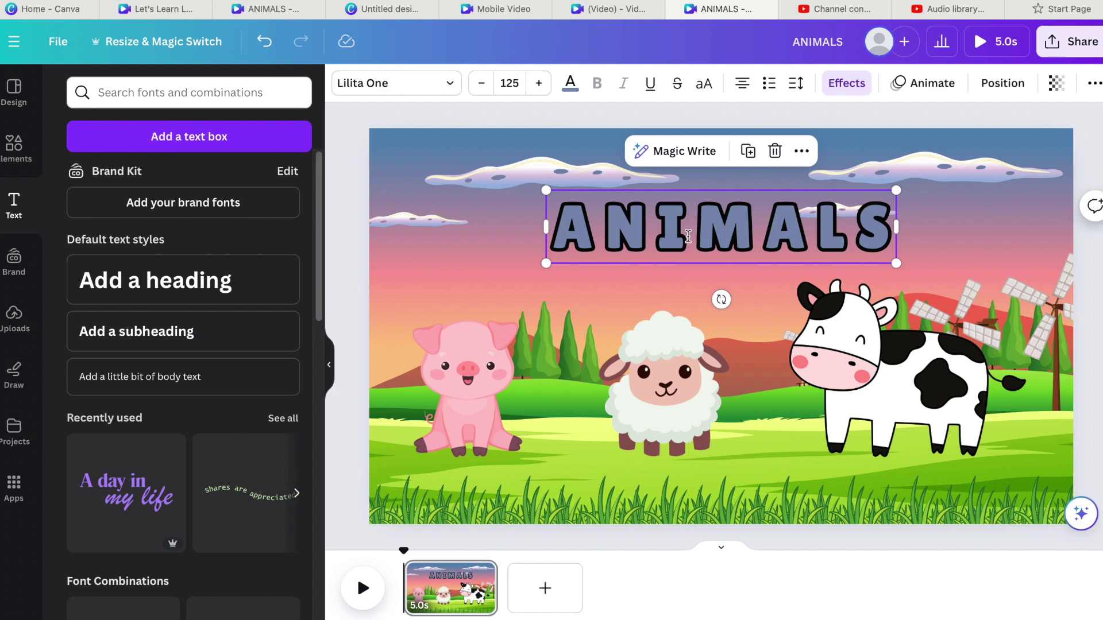
left_click(927, 90)
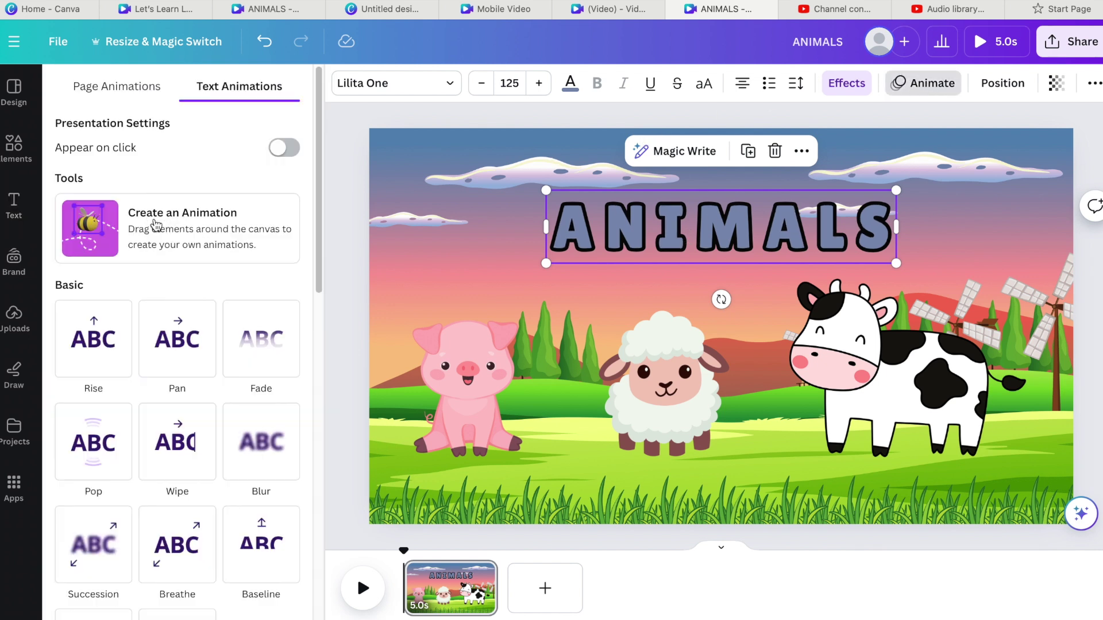
left_click_drag(319, 123, 322, 132)
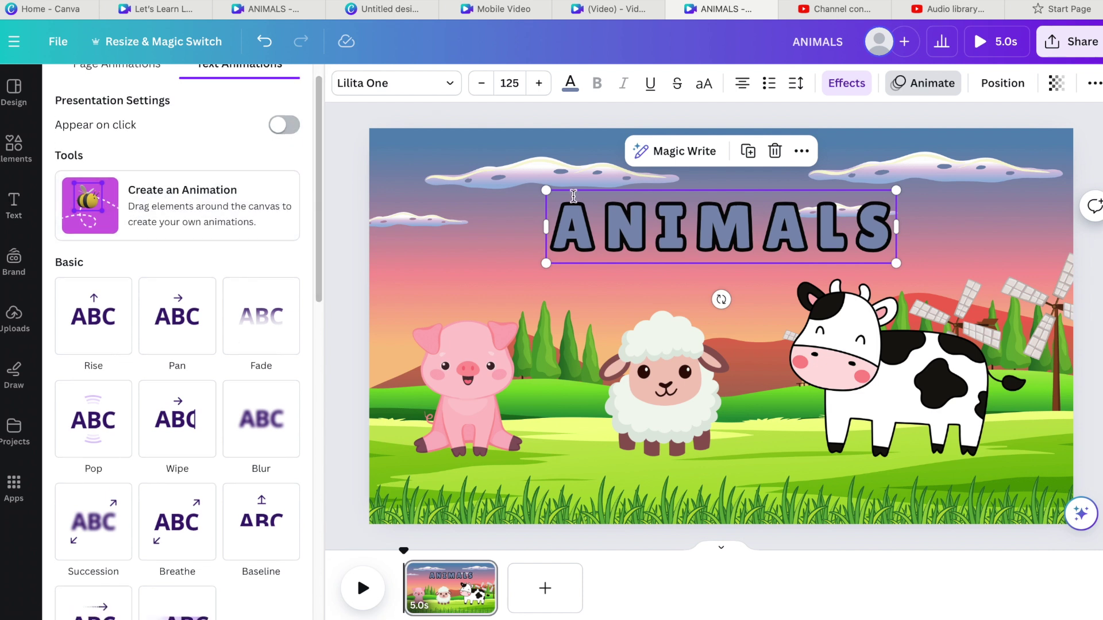
left_click_drag(319, 116, 325, 183)
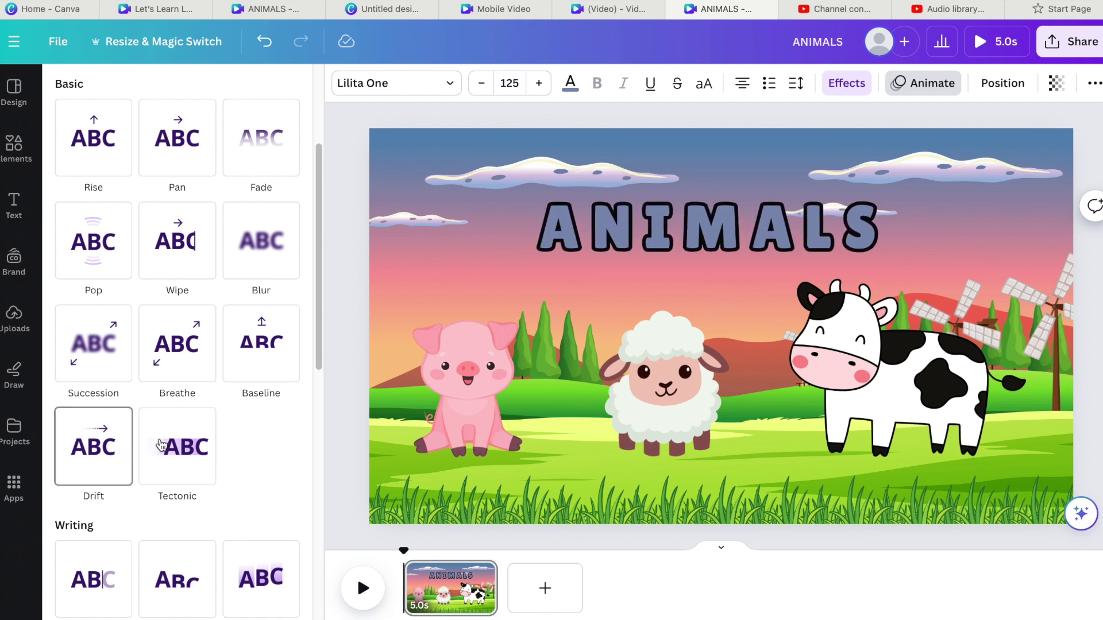
left_click_drag(319, 250, 302, 386)
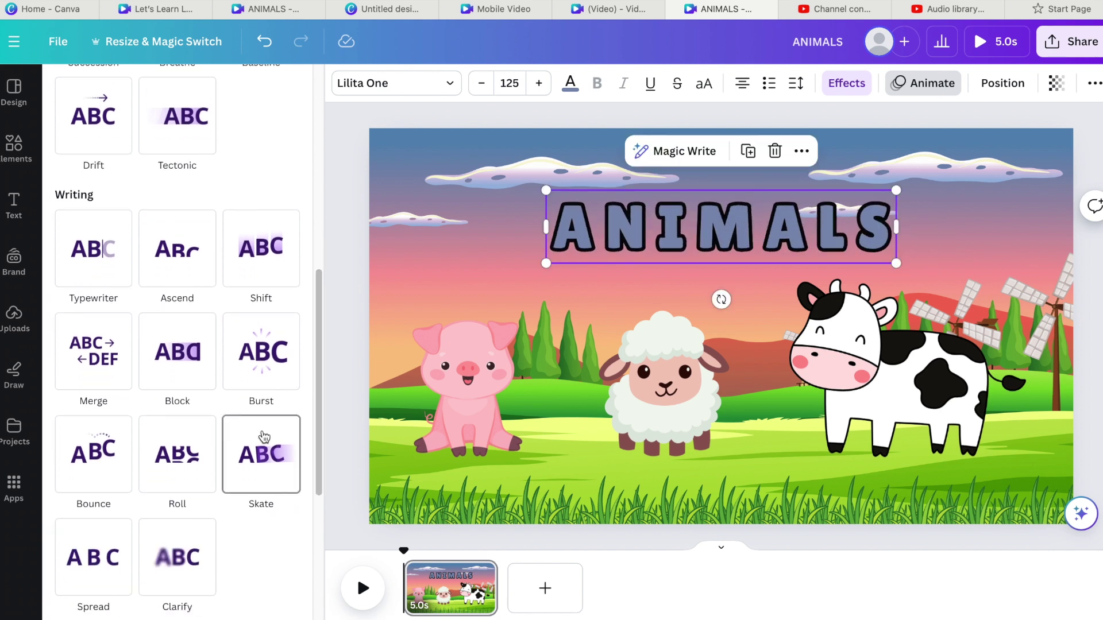
left_click(82, 477)
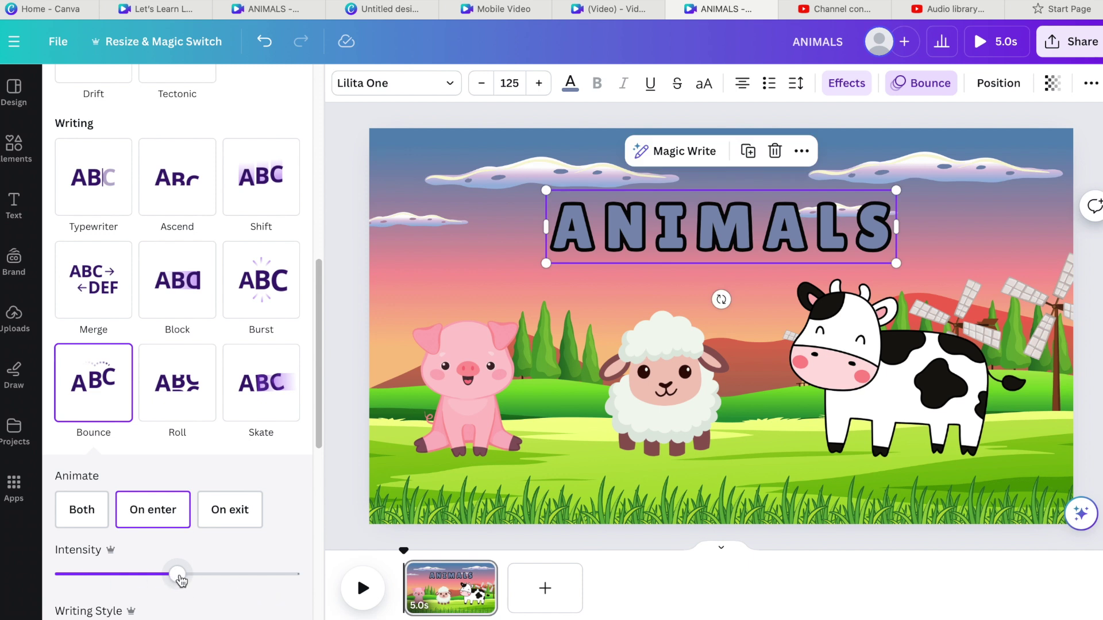
left_click_drag(179, 578, 96, 579)
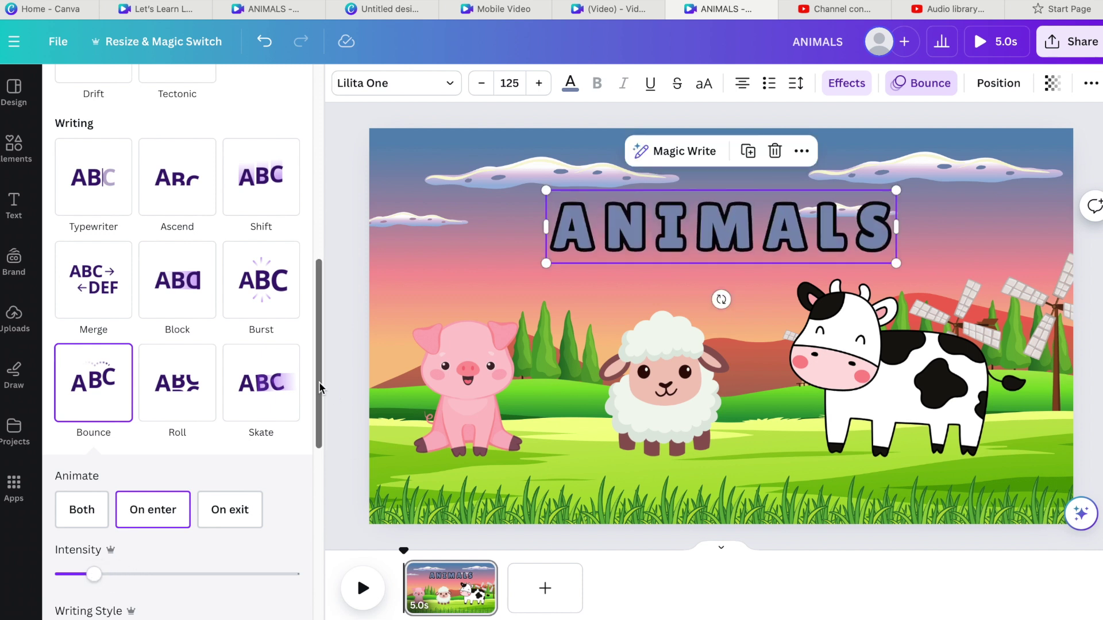
left_click_drag(318, 382, 304, 530)
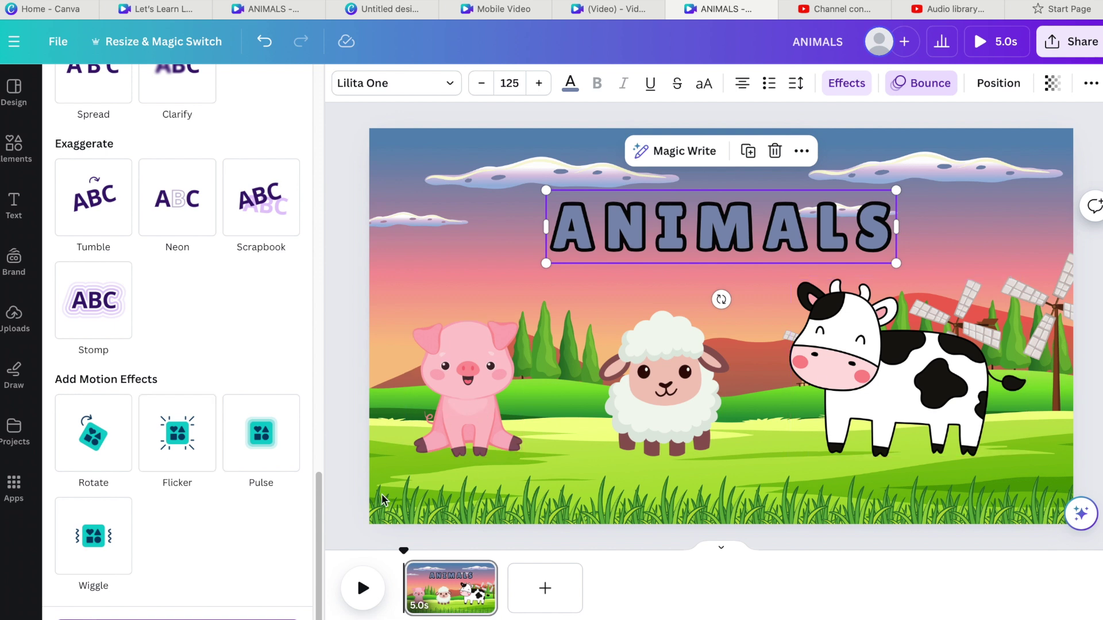
left_click_drag(317, 493, 492, 267)
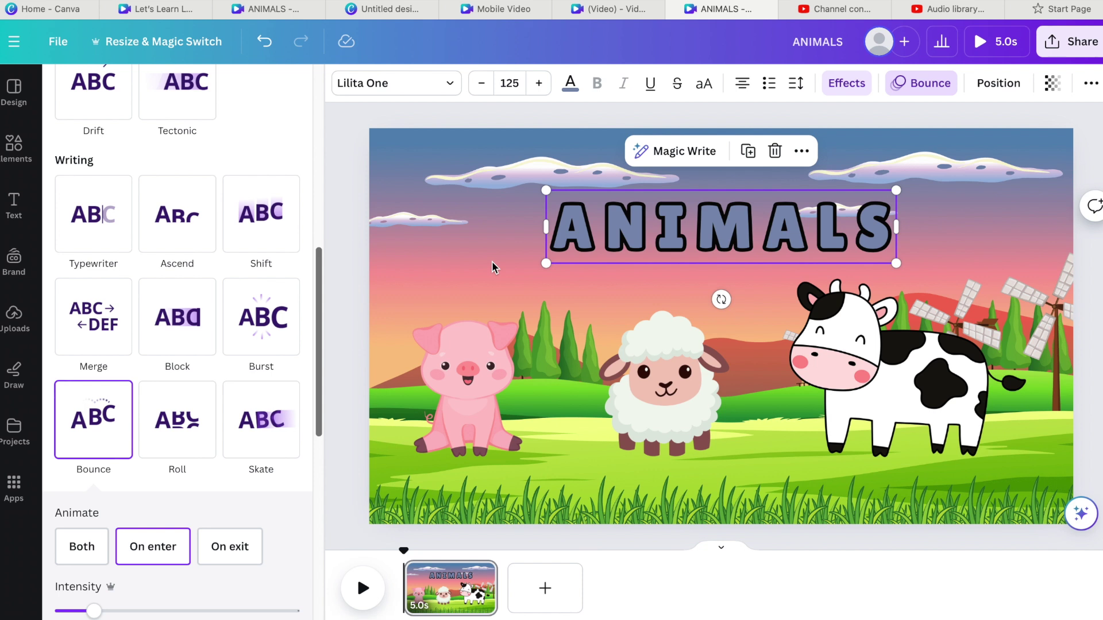
left_click_drag(492, 267, 494, 266)
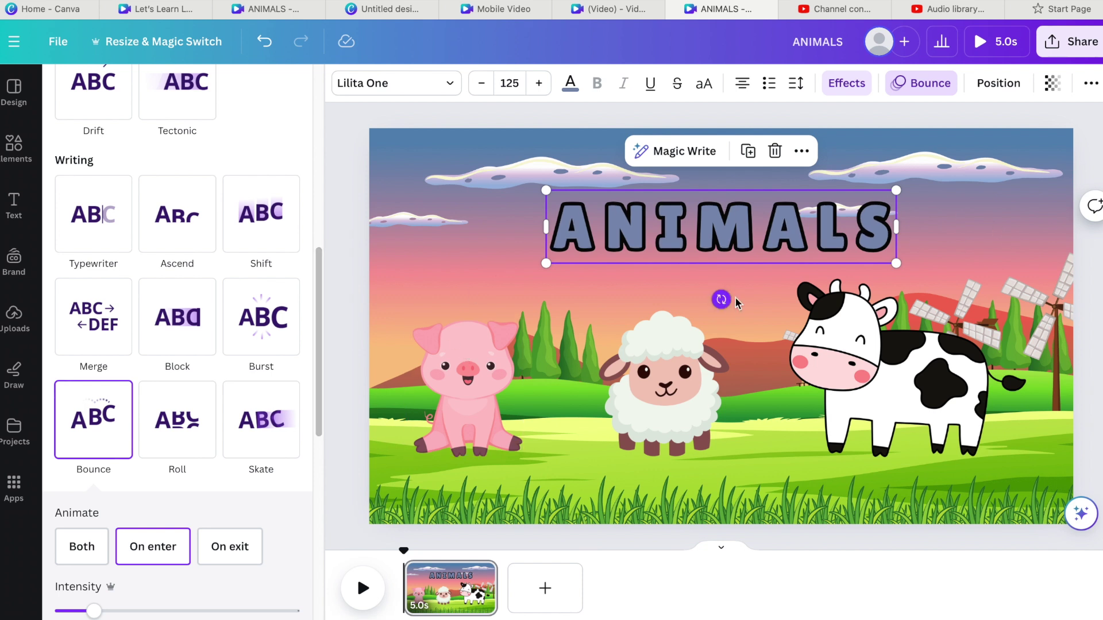
left_click(779, 291)
Apply the Curve shape to the ANIMALS heading and move it up so the arch clears the cow.
left_click(784, 242)
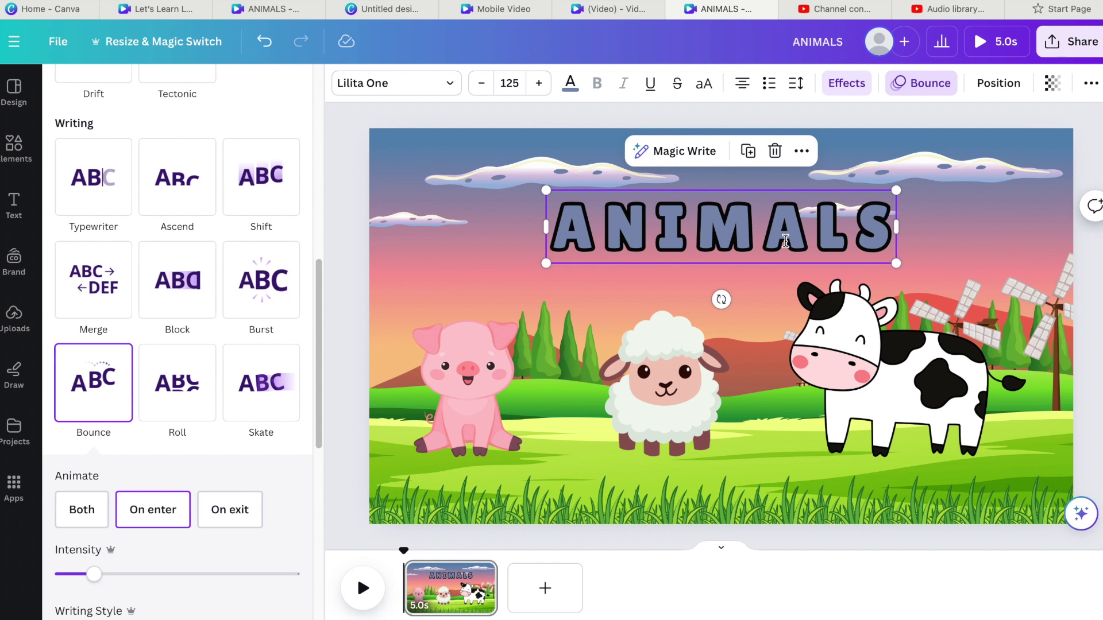
left_click(847, 85)
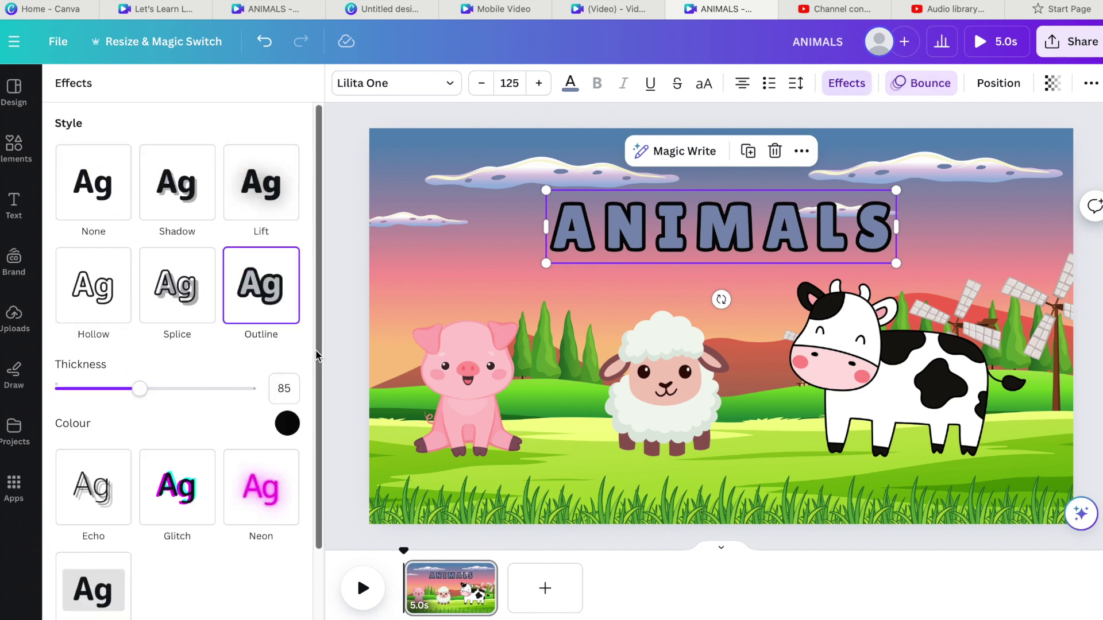
scroll(315, 349, "down", 1)
scroll(313, 366, "down", 3)
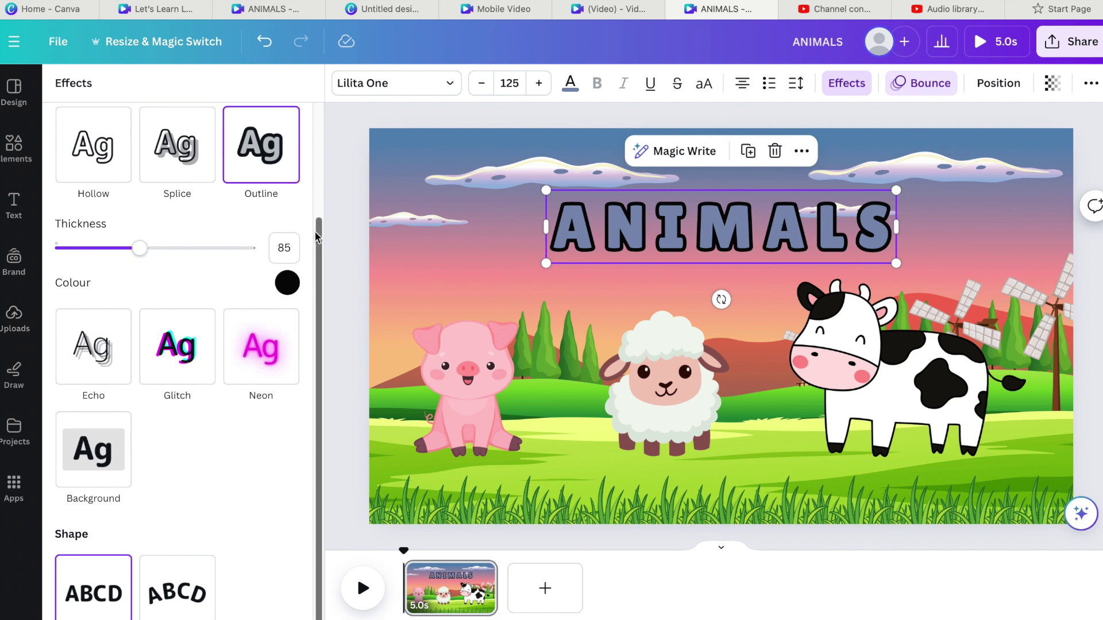
left_click(182, 583)
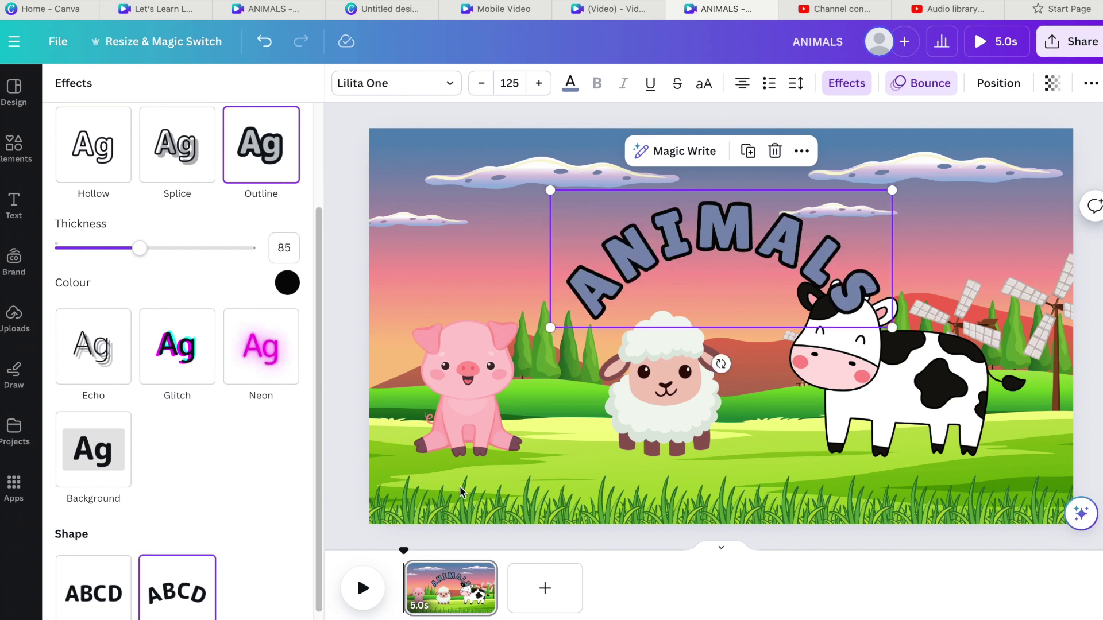
left_click_drag(802, 274, 803, 227)
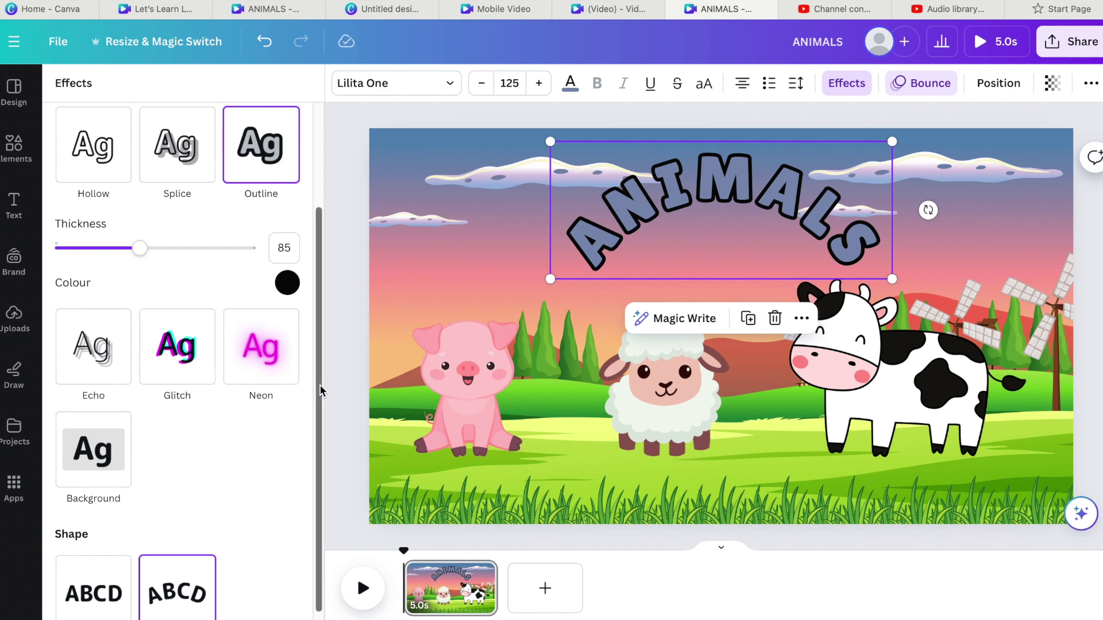
scroll(313, 460, "down", 1)
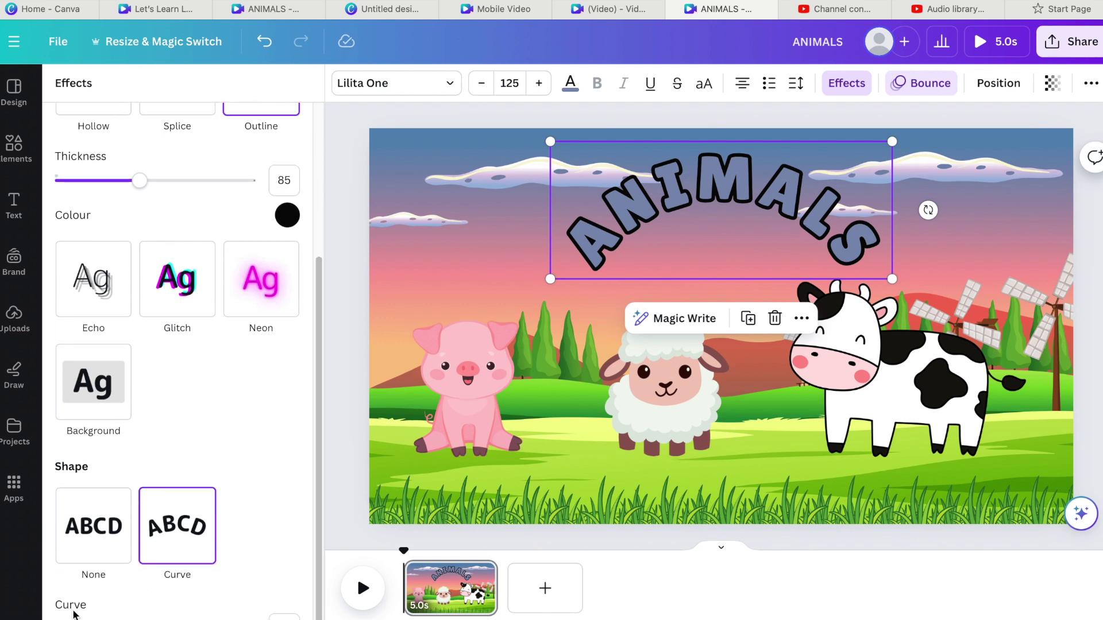
Flatten the curve of the ANIMALS heading into a gentler arch and adjust the heading's position in the sky.
left_click_drag(236, 619, 210, 618)
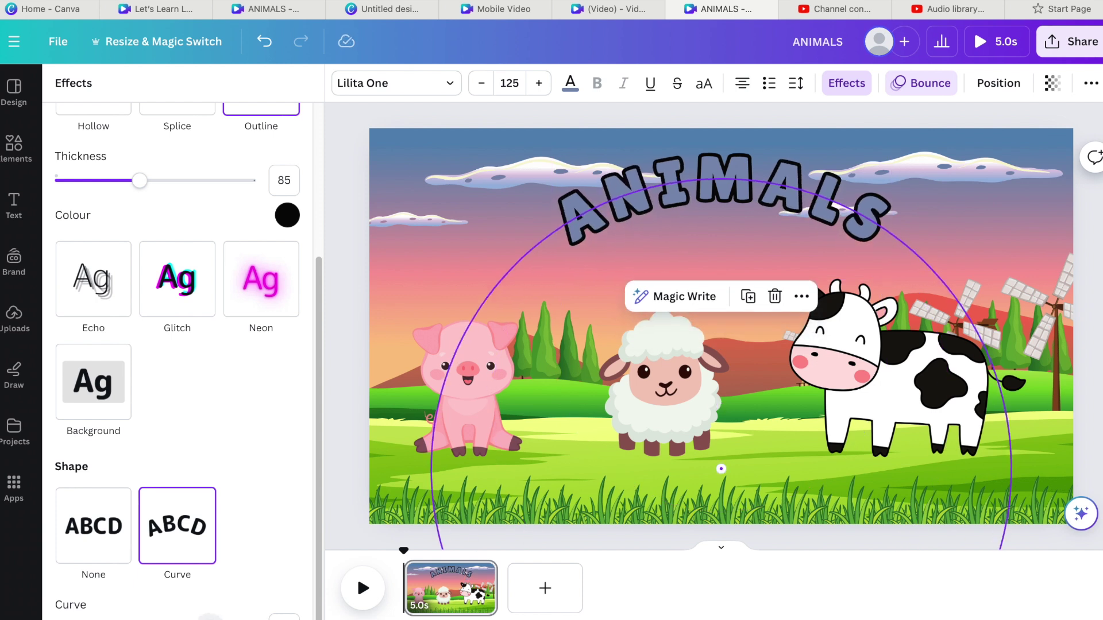
left_click_drag(209, 619, 210, 619)
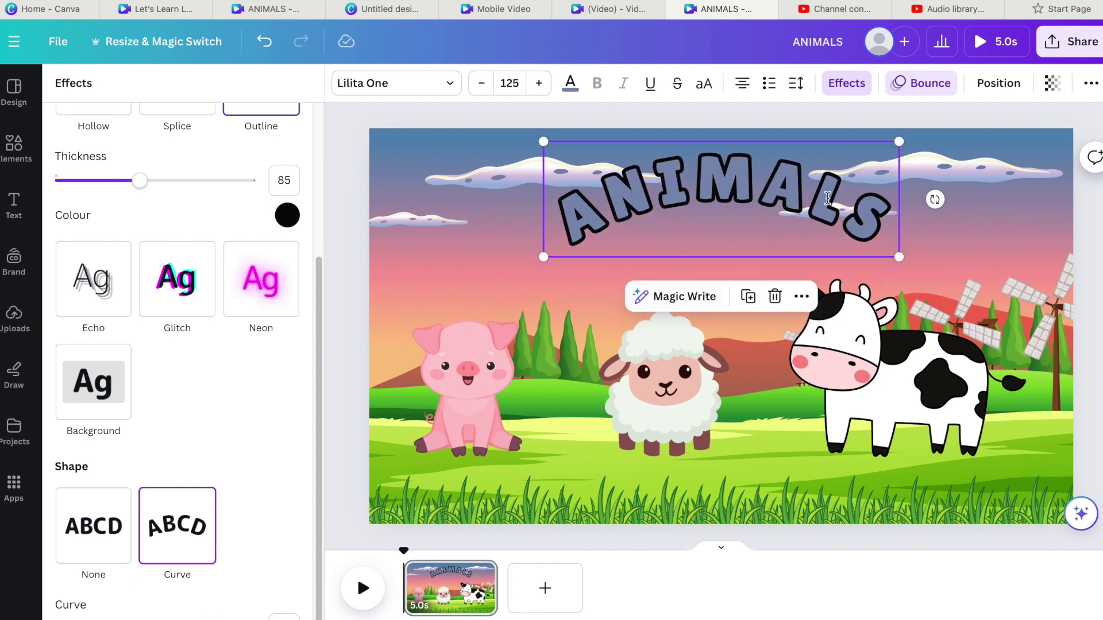
mouse_move(757, 235)
left_mouse_down()
mouse_move(743, 233)
mouse_move(769, 235)
left_mouse_up()
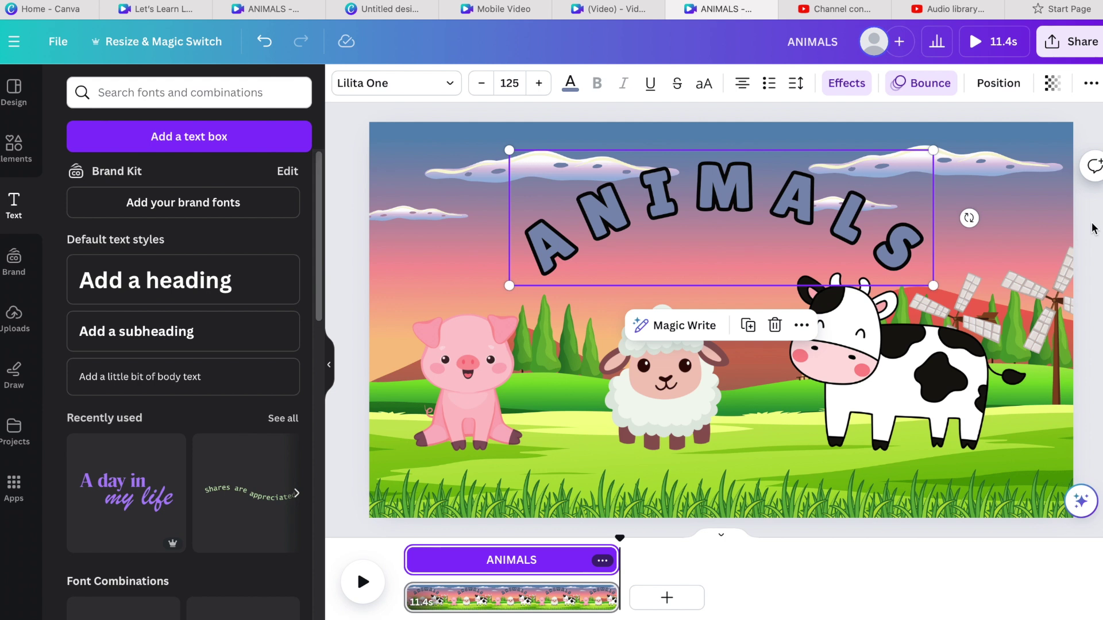
Nudge the ANIMALS heading into place above the animals and trim its start so it enters shortly after the video begins.
mouse_move(804, 225)
left_mouse_down()
mouse_move(795, 222)
mouse_move(809, 226)
left_mouse_up()
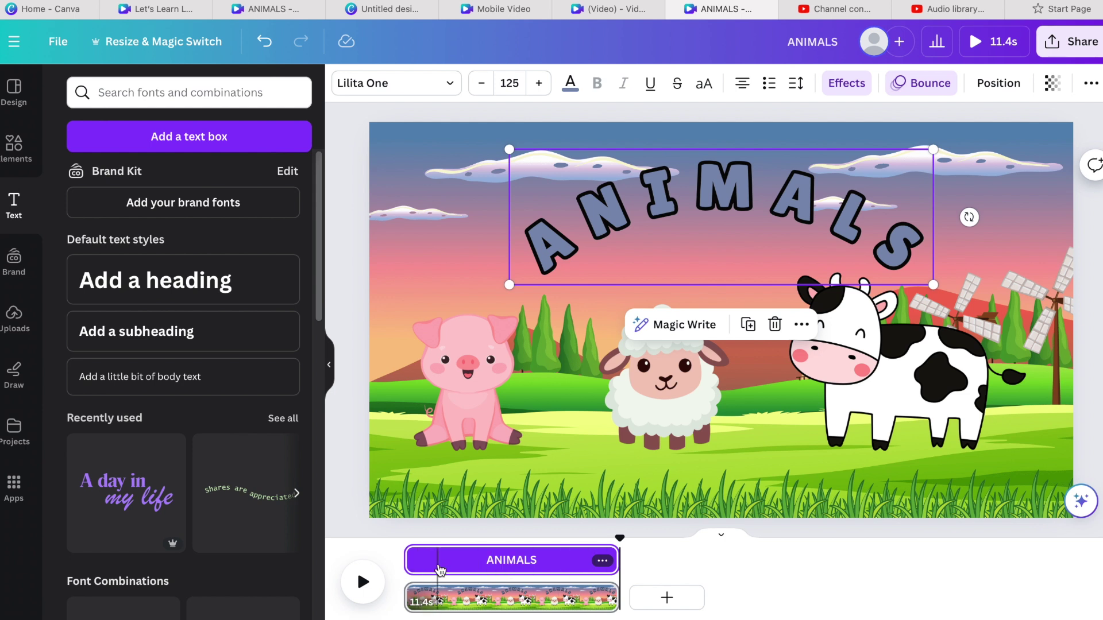
left_click_drag(412, 559, 421, 557)
left_click(968, 184)
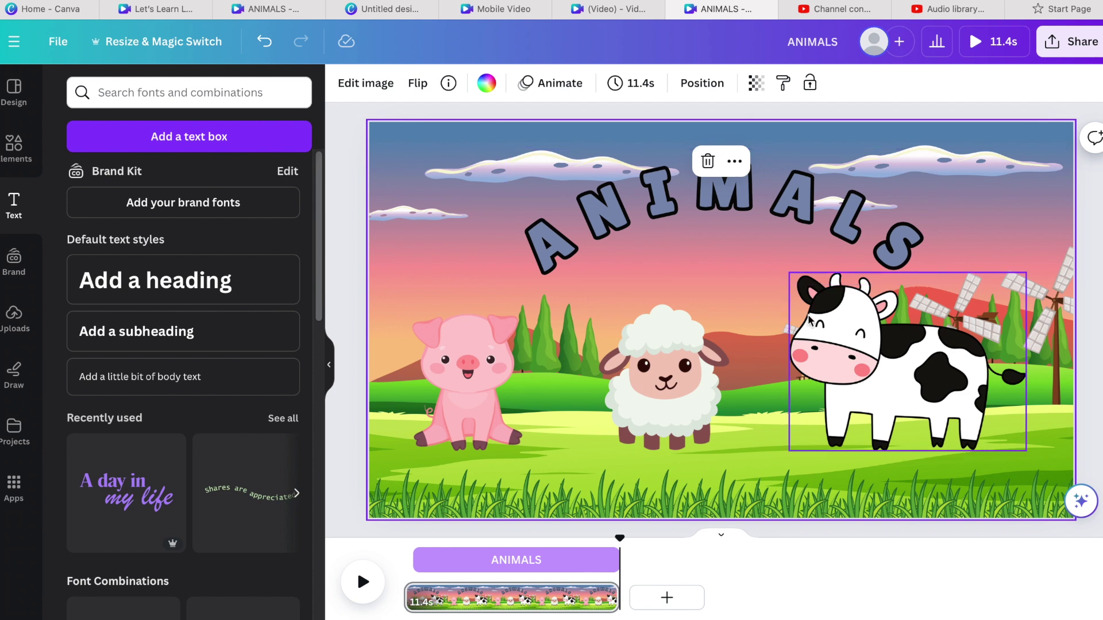
Add a Tumble animation on enter to the pig and lower its intensity.
left_click(483, 414)
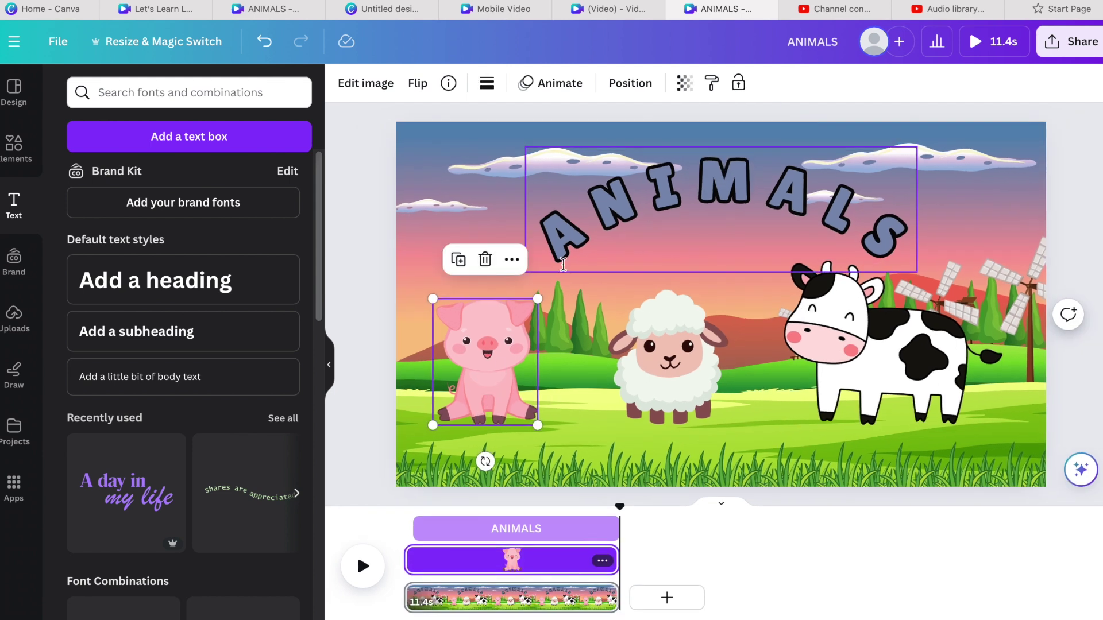
left_click(551, 86)
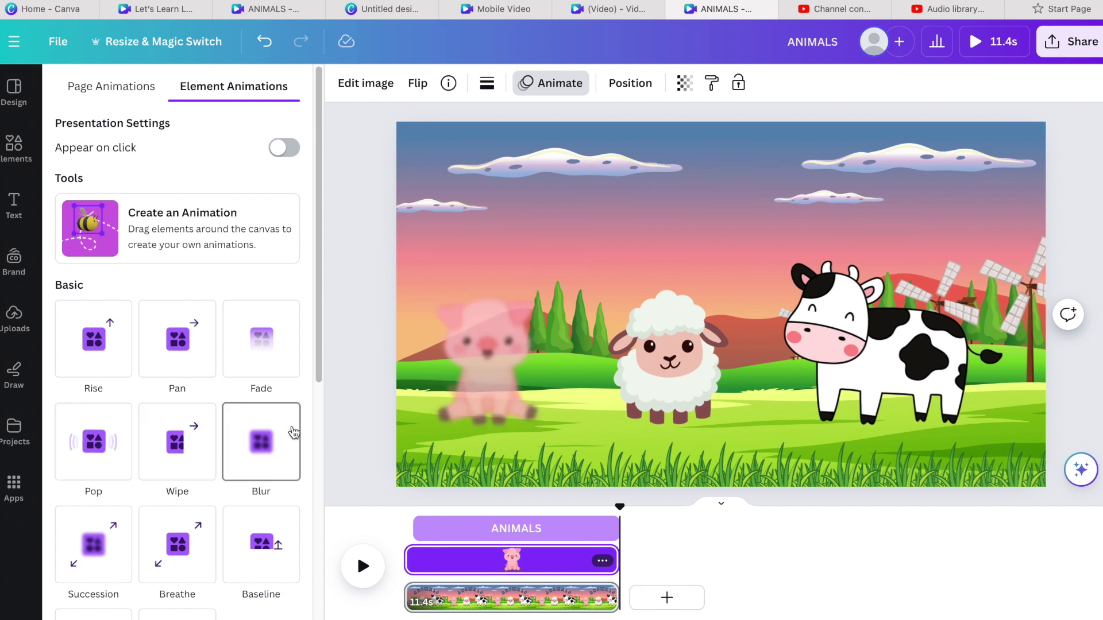
left_click_drag(317, 237, 315, 379)
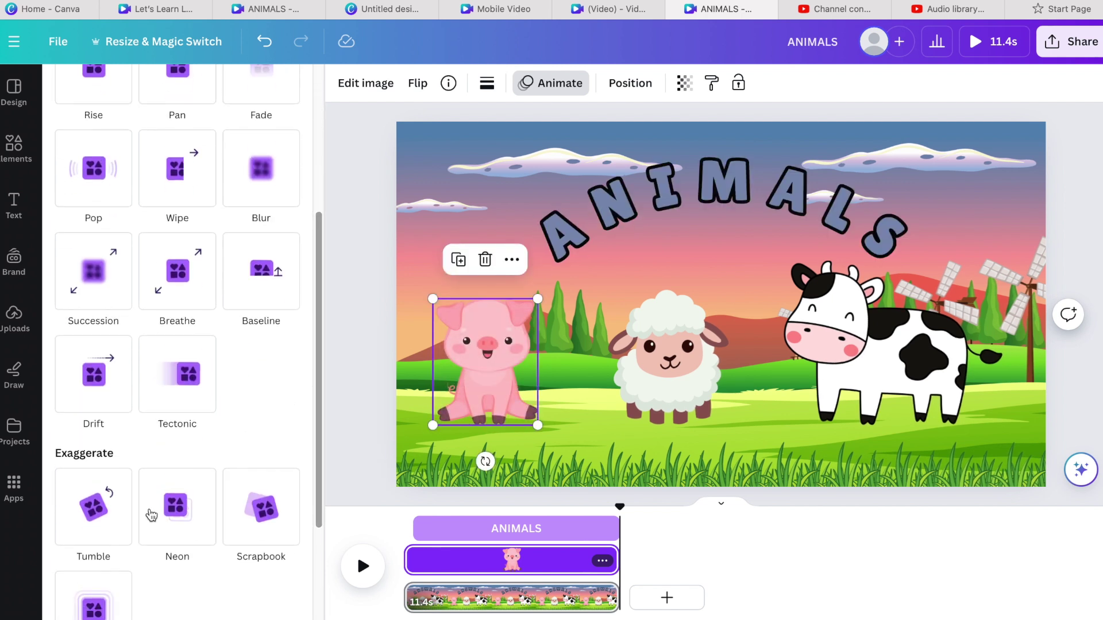
left_click(104, 546)
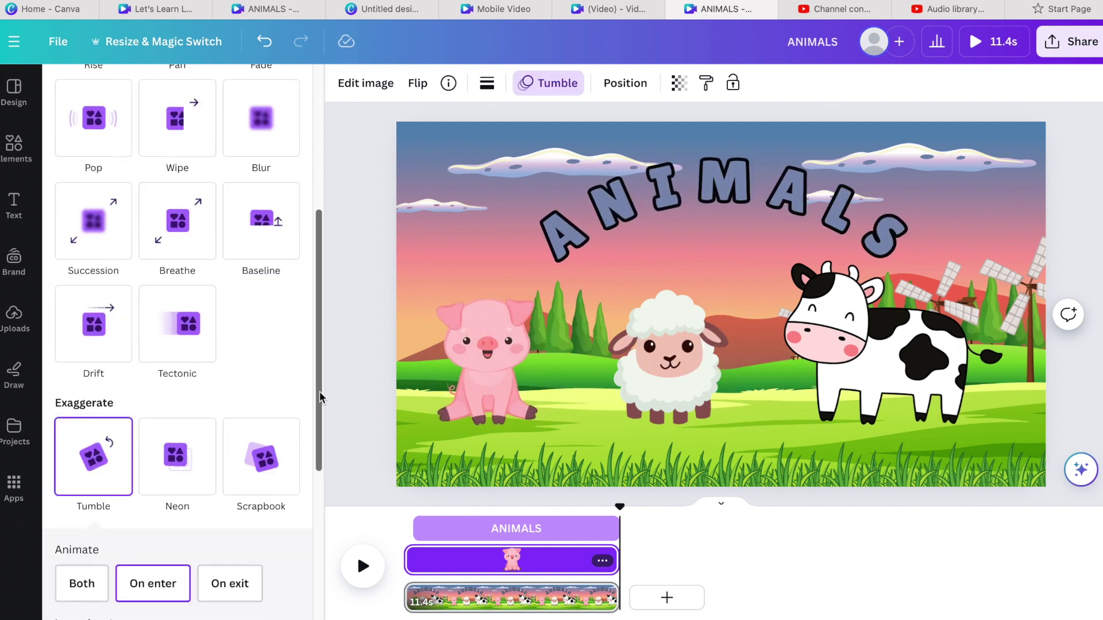
scroll(166, 488, "down", 3)
left_click_drag(166, 490, 92, 491)
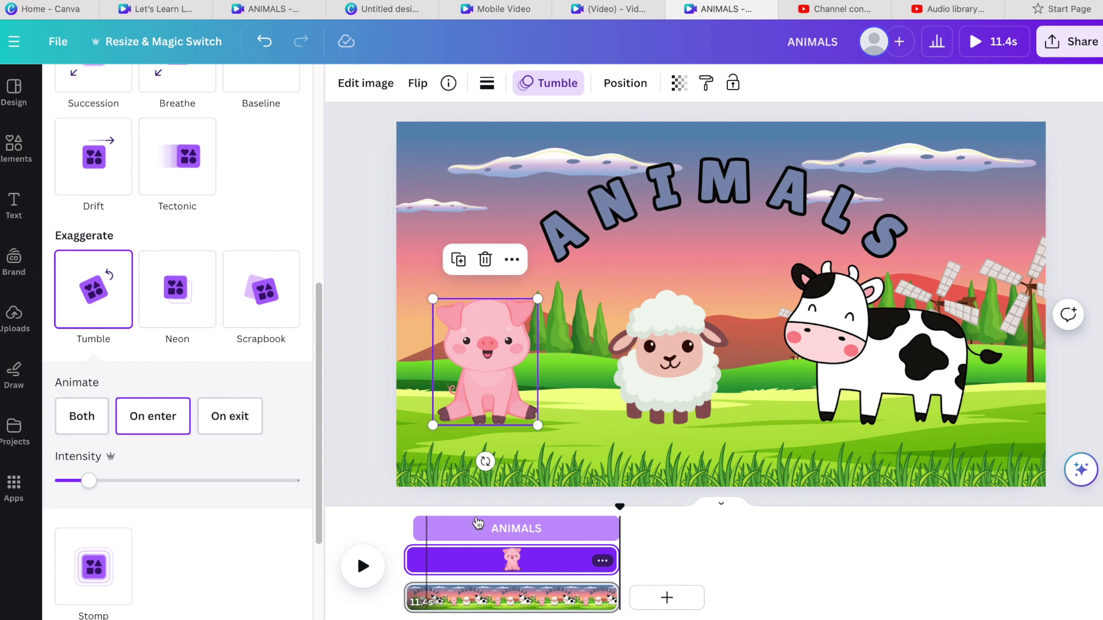
Trim the start of the pig's timing to about 10.0 s so it enters after the ANIMALS heading.
mouse_move(409, 563)
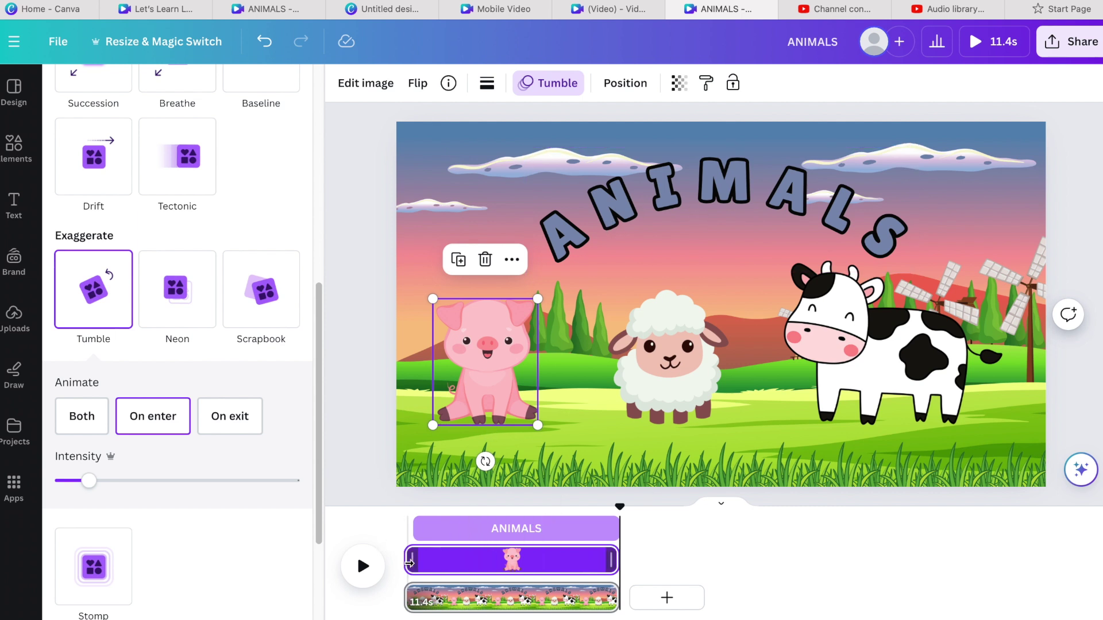
left_click_drag(409, 563, 437, 563)
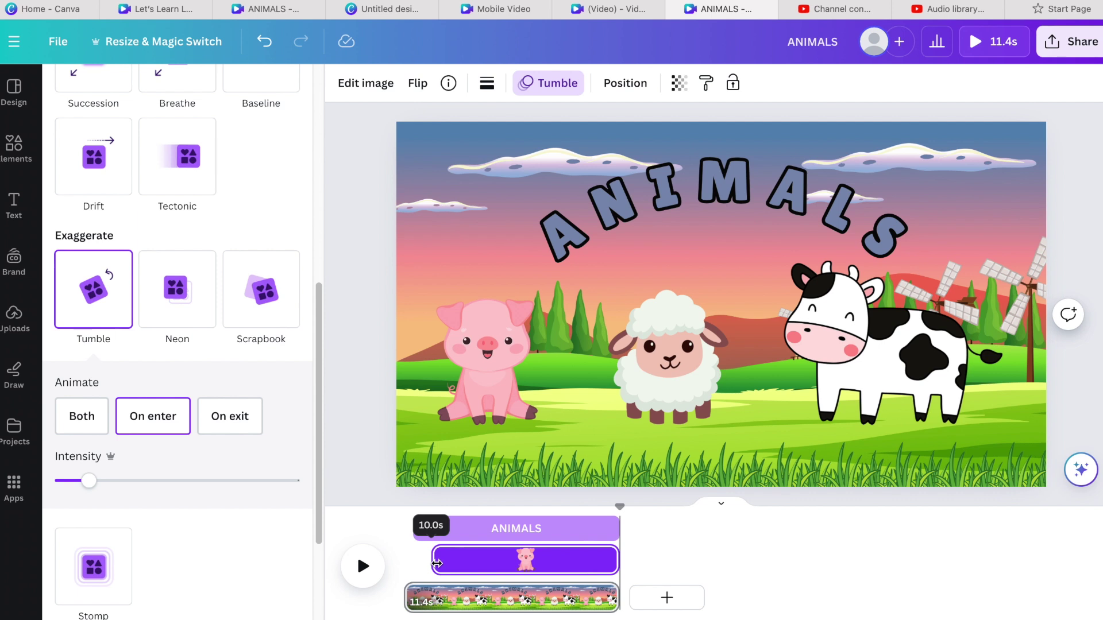
left_click_drag(437, 563, 438, 564)
Add a Pop animation on enter with reduced speed to the sheep and trim its timing to start after the pig's.
left_click(666, 356)
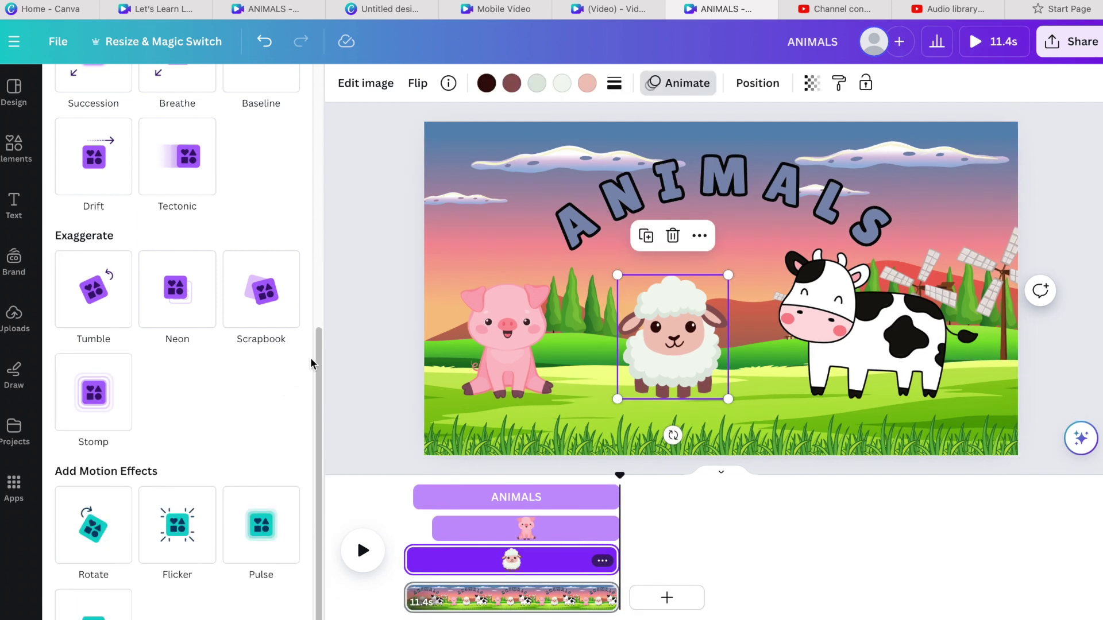
scroll(310, 363, "down", 2)
scroll(315, 339, "up", 4)
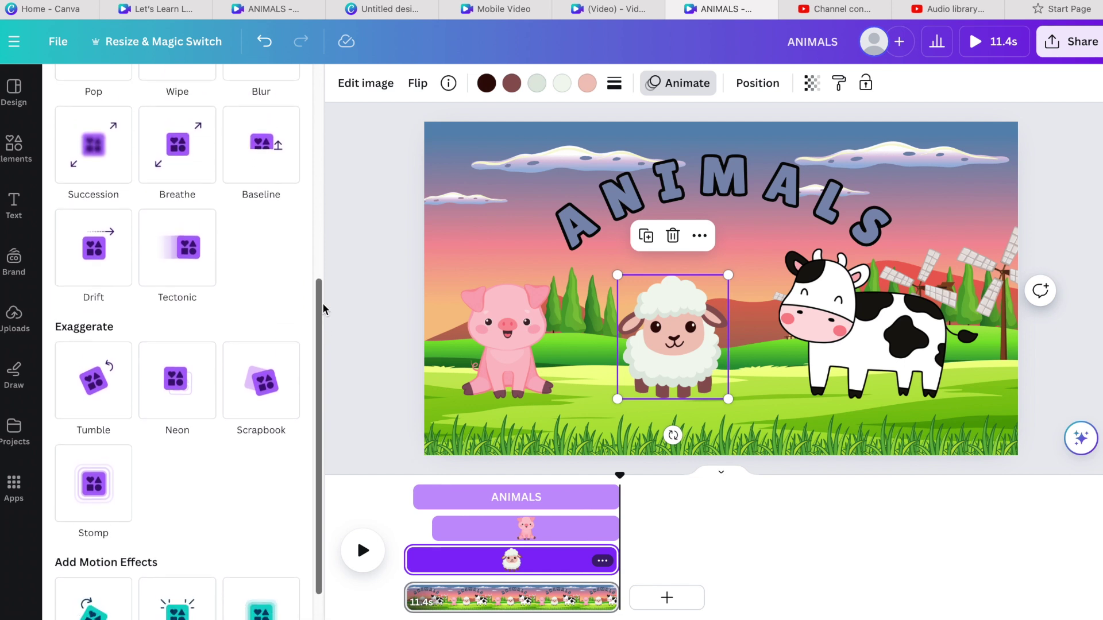
scroll(323, 309, "up", 4)
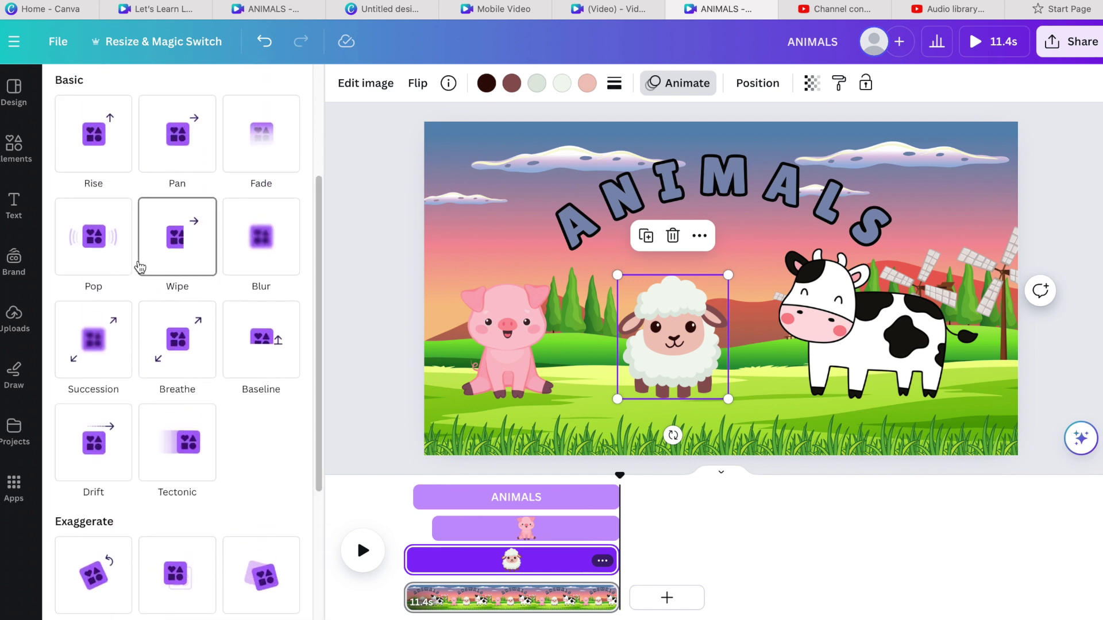
left_click(106, 263)
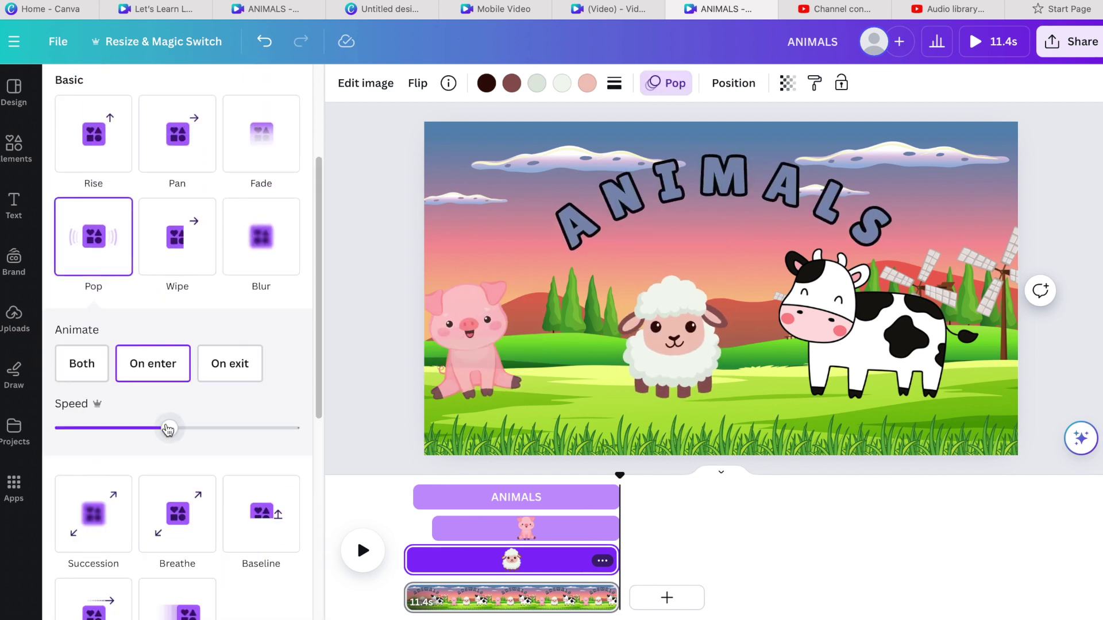
left_click_drag(168, 429, 89, 428)
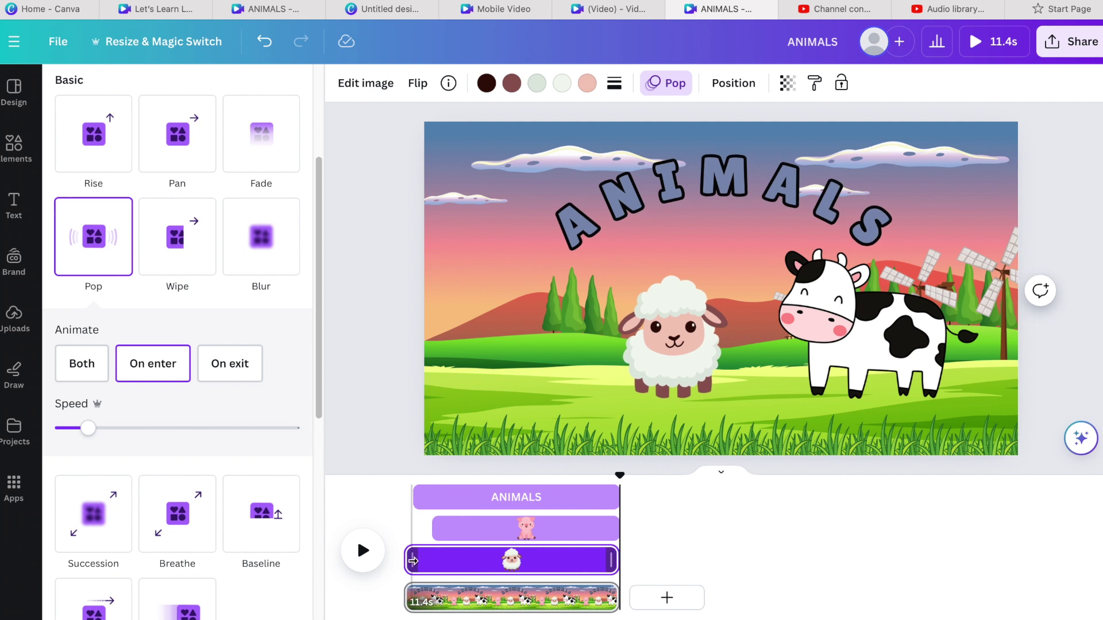
left_click_drag(413, 562, 460, 554)
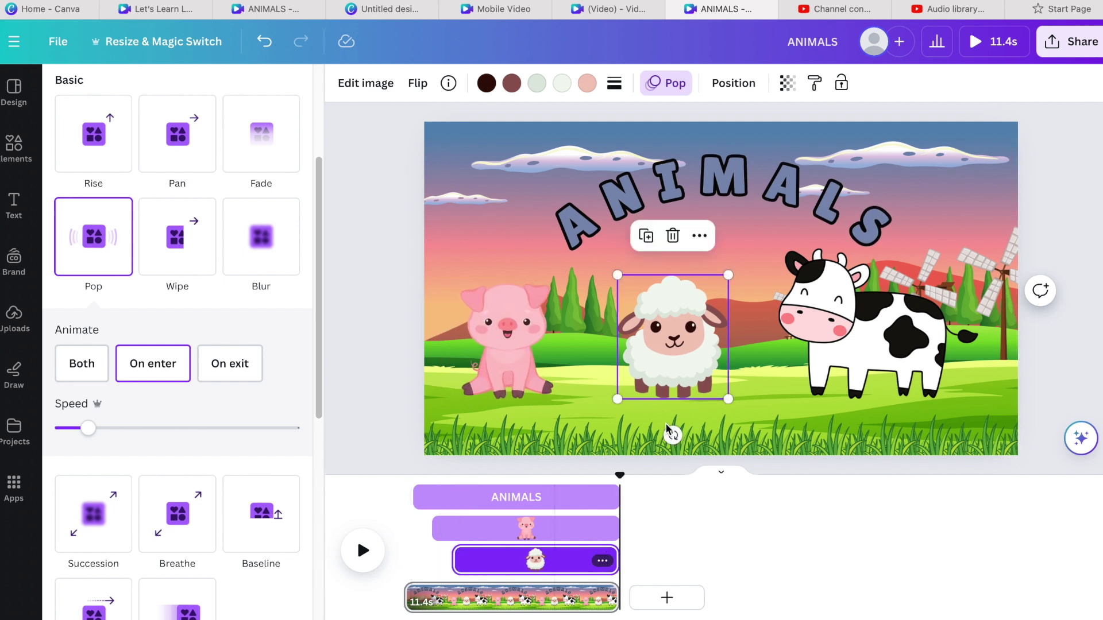
Create a custom animation for the cow along a wavy path from its spot past the sheep to the pig.
left_click(845, 320)
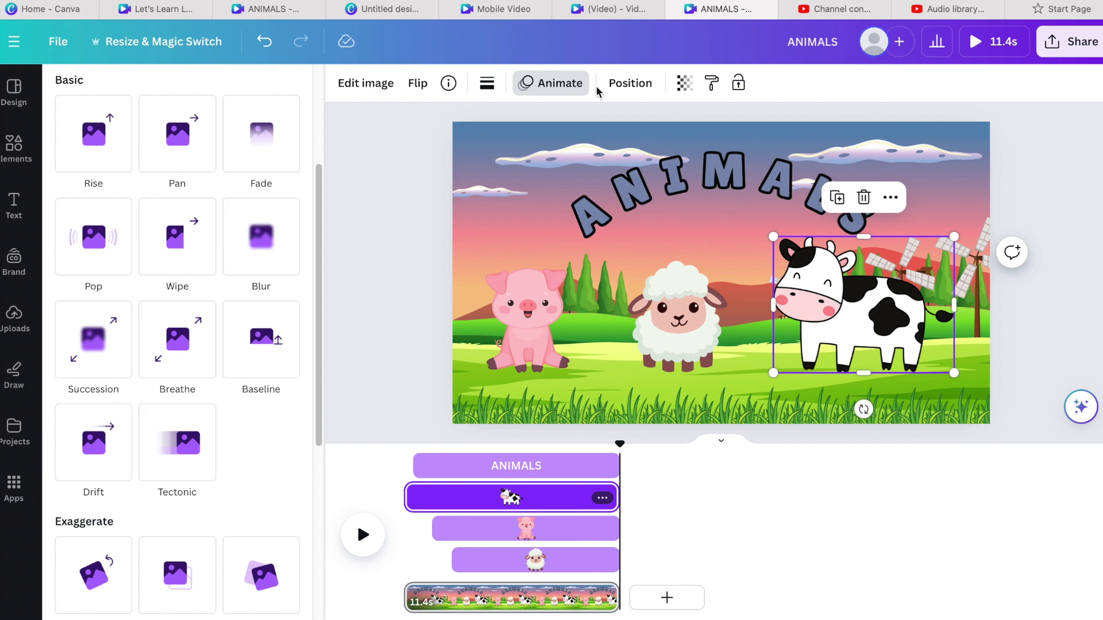
left_click(540, 92)
left_click(568, 88)
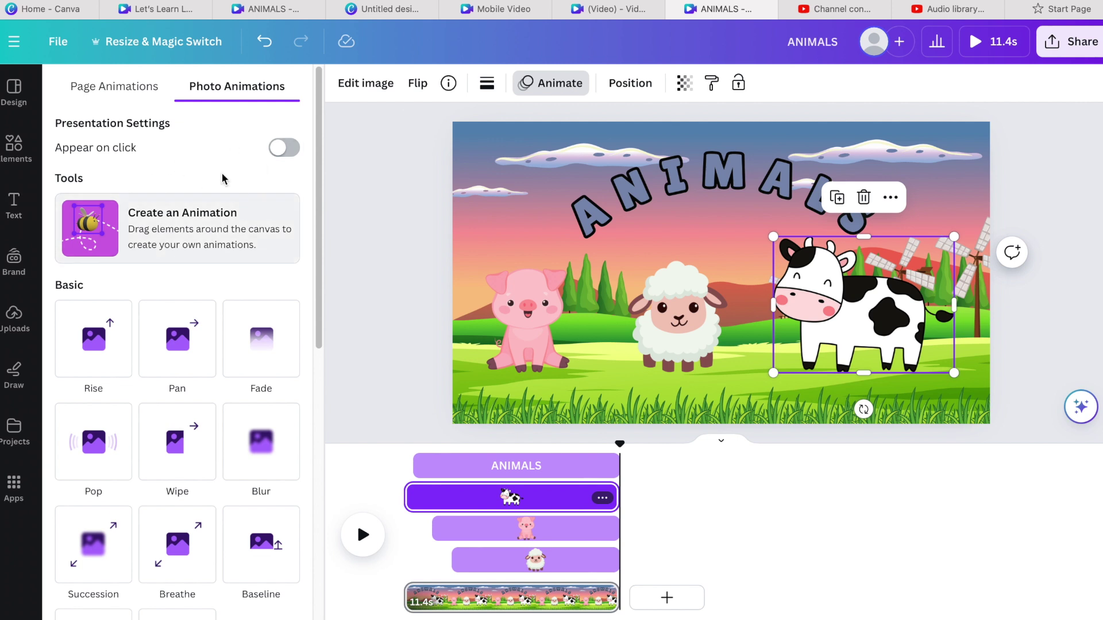
left_click(158, 202)
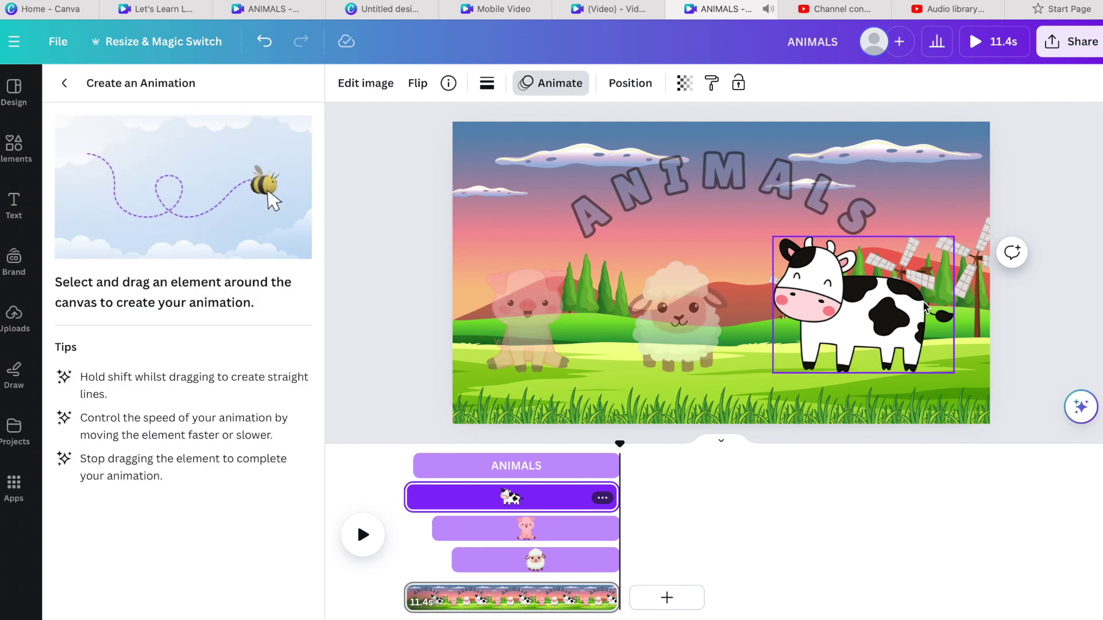
mouse_move(924, 309)
left_mouse_down()
mouse_move(898, 293)
mouse_move(880, 316)
mouse_move(840, 288)
mouse_move(815, 319)
mouse_move(766, 296)
mouse_move(729, 316)
mouse_move(701, 289)
mouse_move(672, 312)
mouse_move(650, 294)
mouse_move(592, 328)
left_mouse_up()
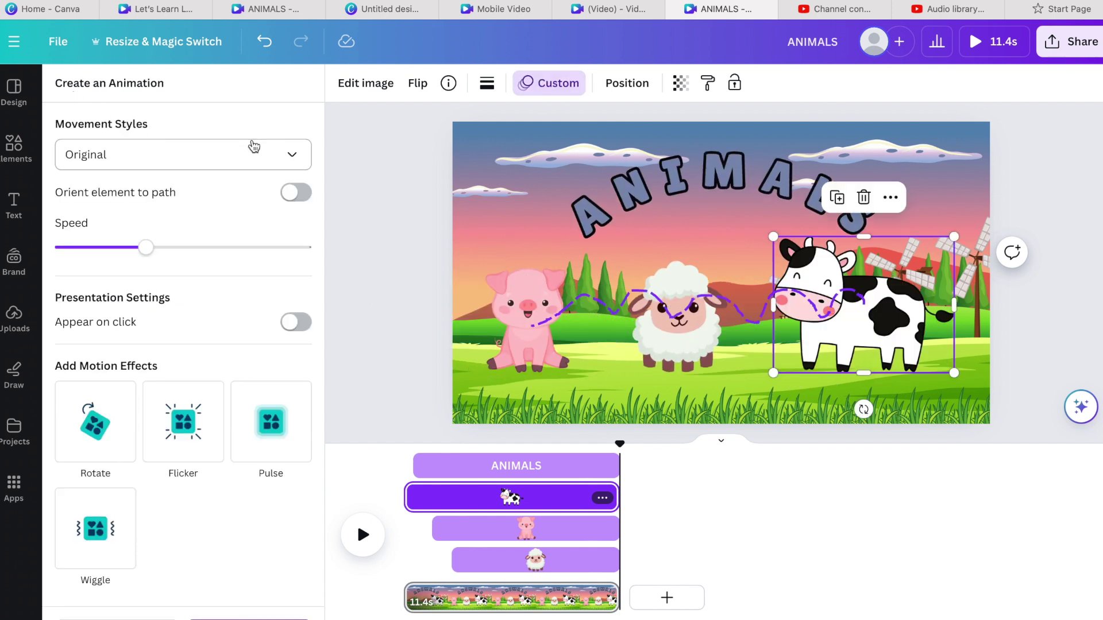
Set the cow animation's movement style to Steady and trim the cow's timing to start after the sheep's.
left_click(293, 154)
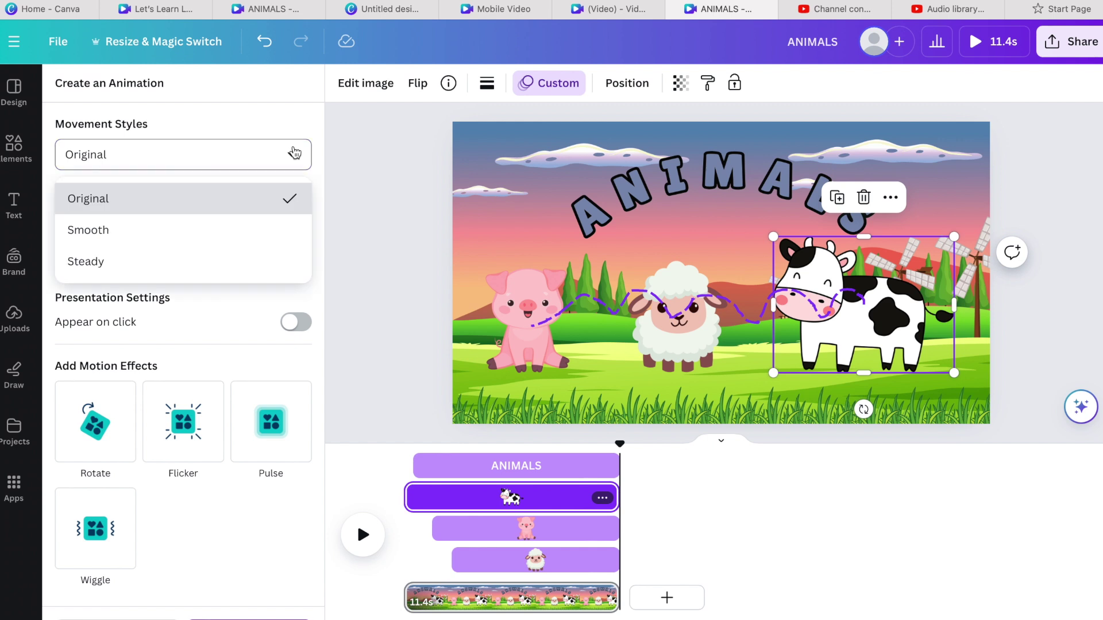
left_click(123, 232)
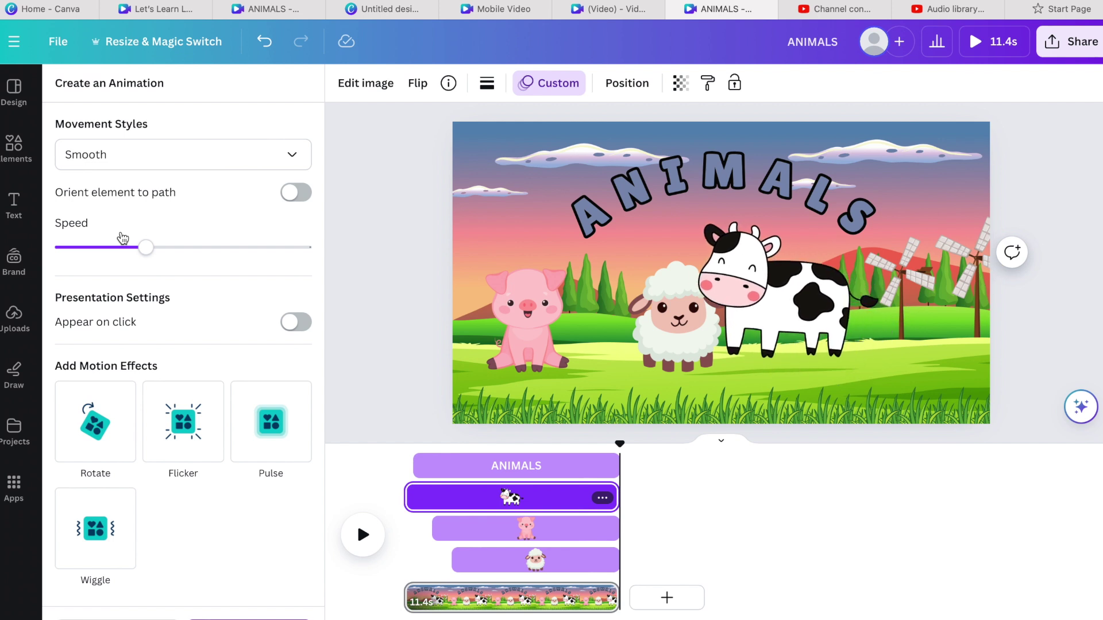
left_click(232, 156)
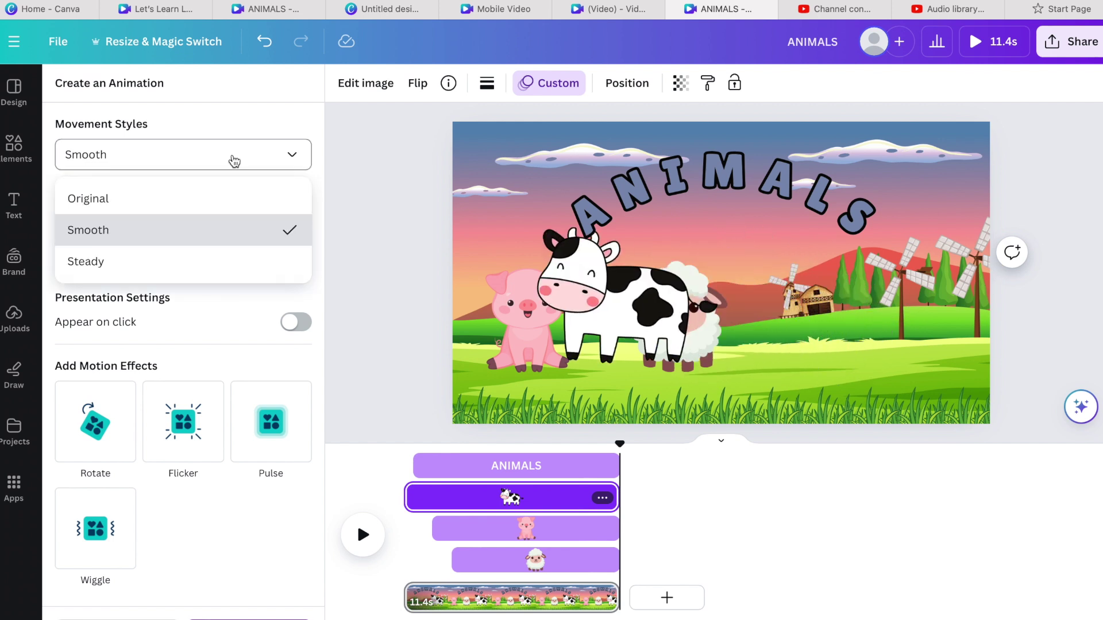
left_click(85, 263)
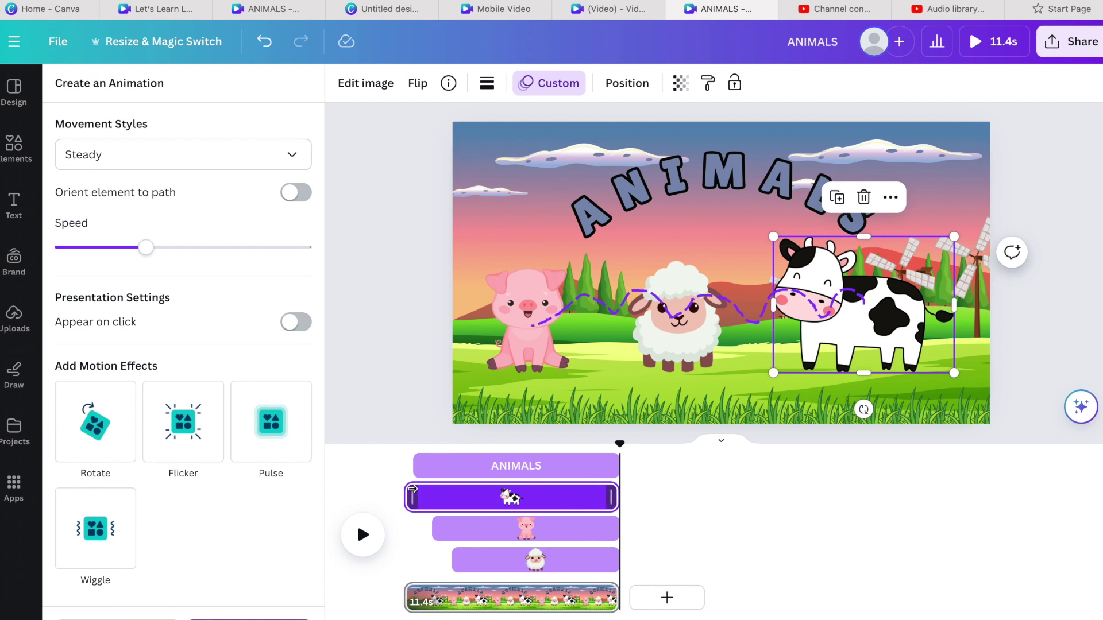
left_click_drag(412, 488, 483, 494)
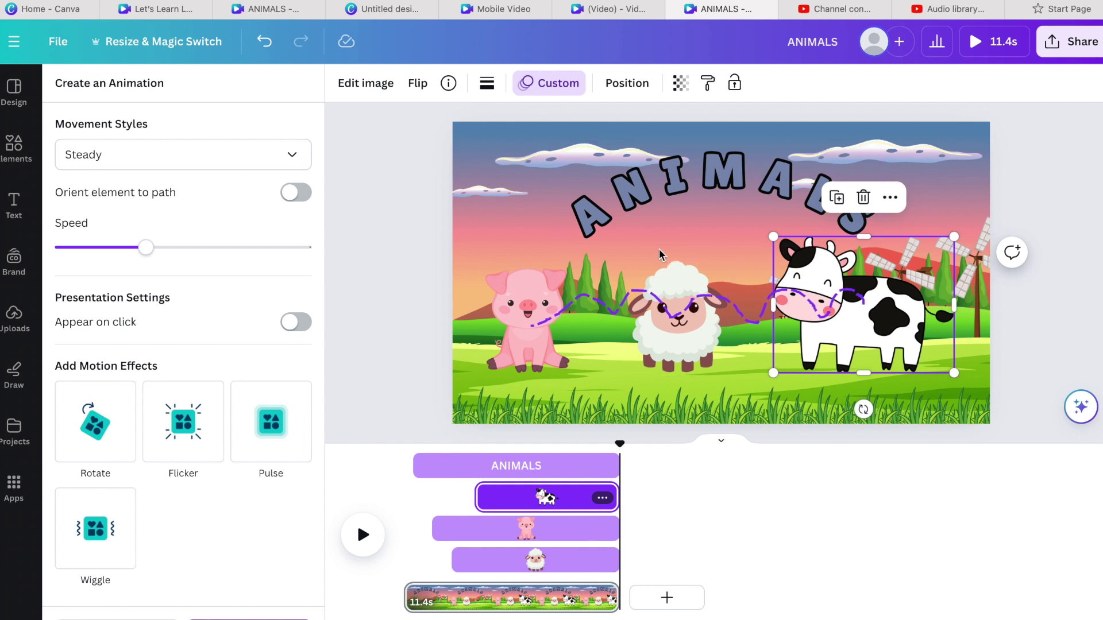
Search the graphics for "butterfly flutter" and add the orange and red monarch butterfly in side view to the page.
left_click(14, 146)
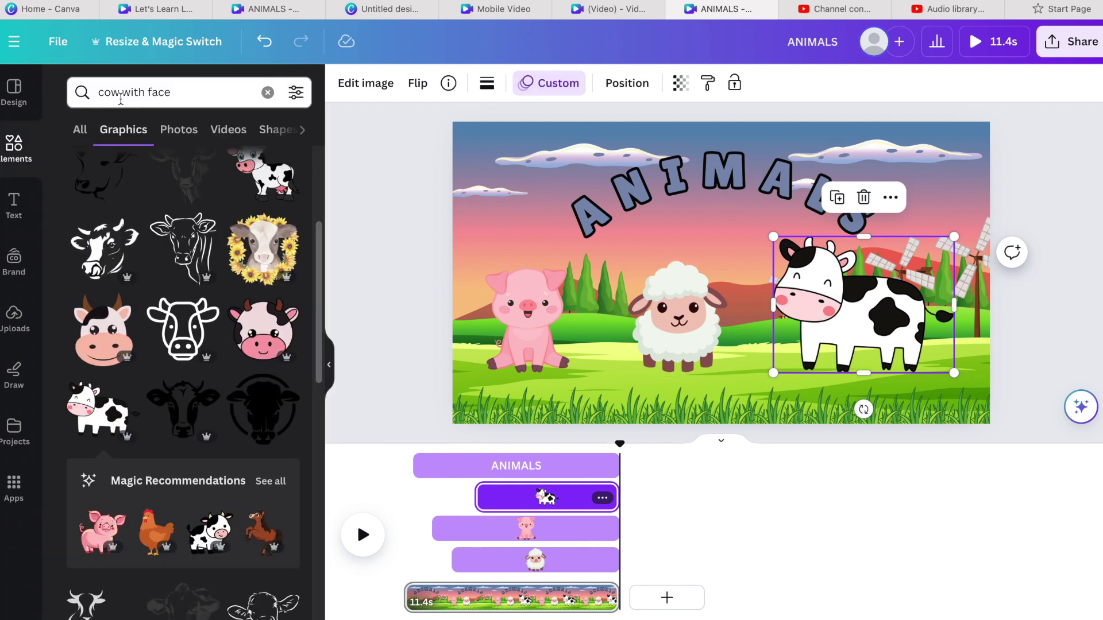
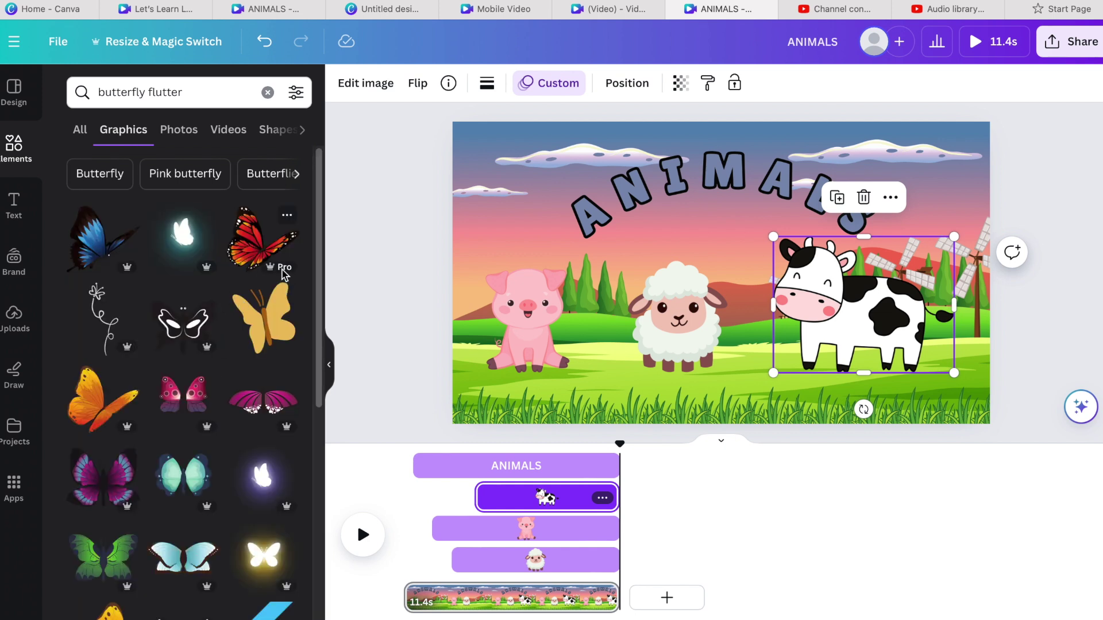
scroll(302, 428, "down", 6)
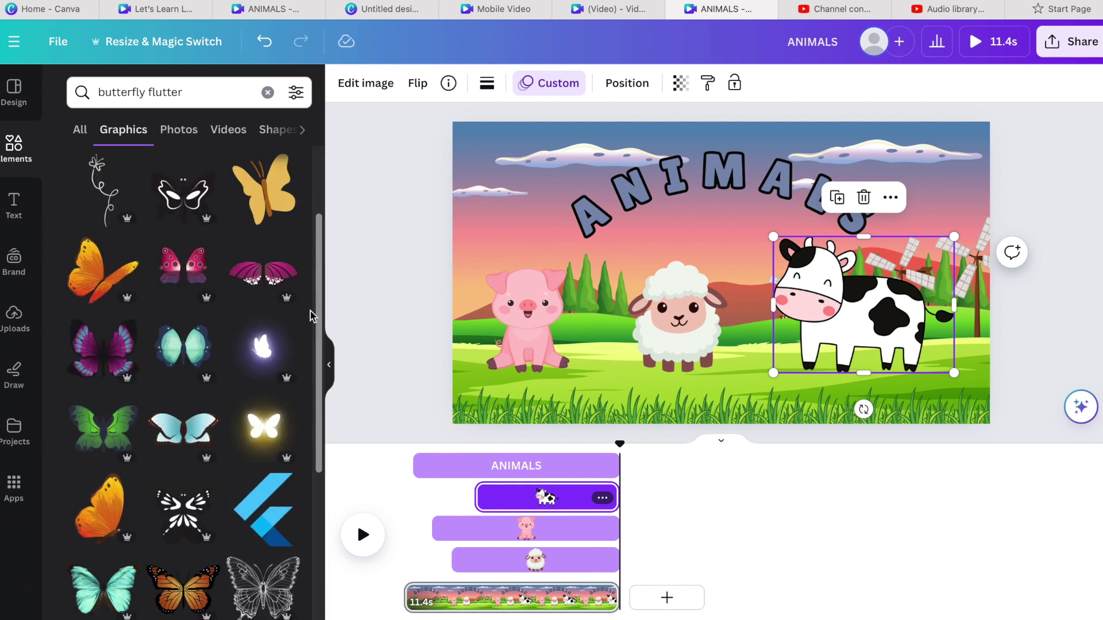
scroll(303, 428, "down", 3)
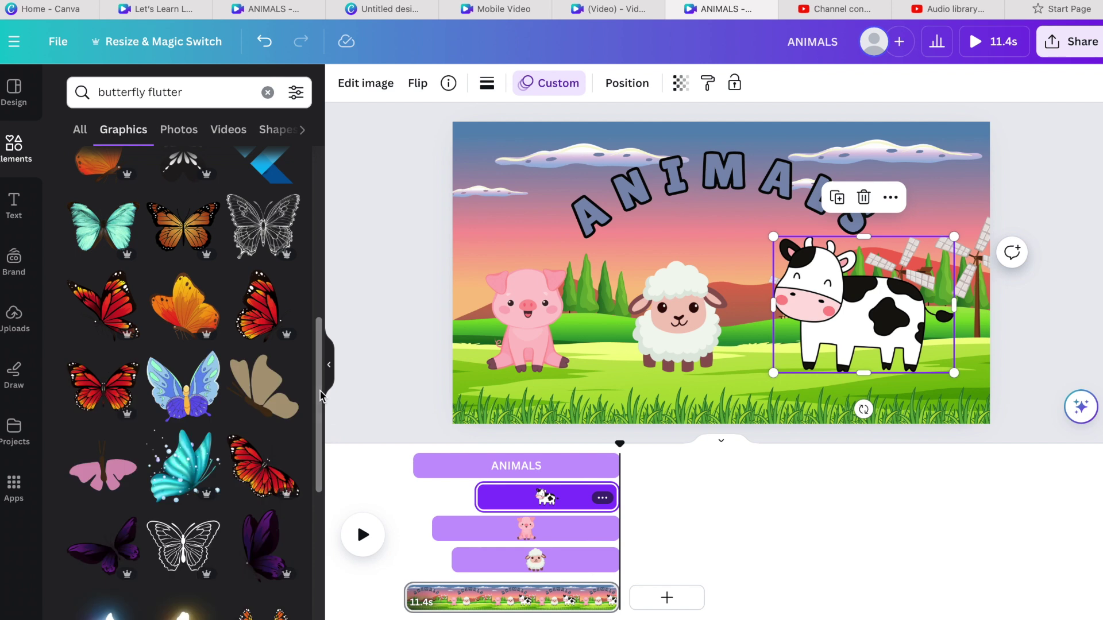
scroll(322, 395, "down", 3)
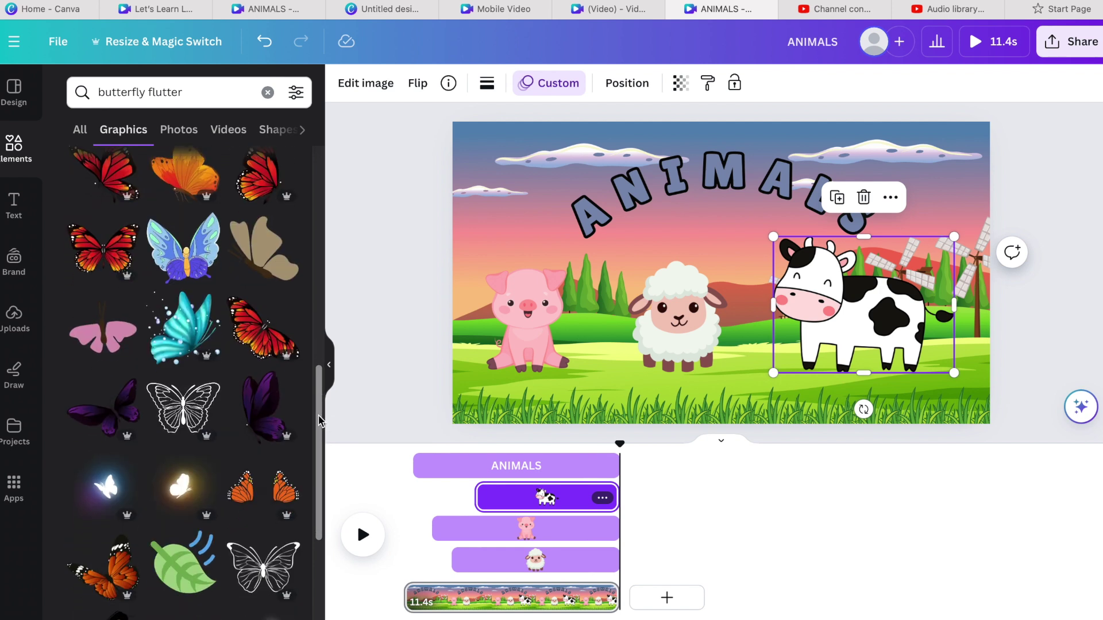
scroll(318, 415, "down", 2)
scroll(325, 460, "down", 1)
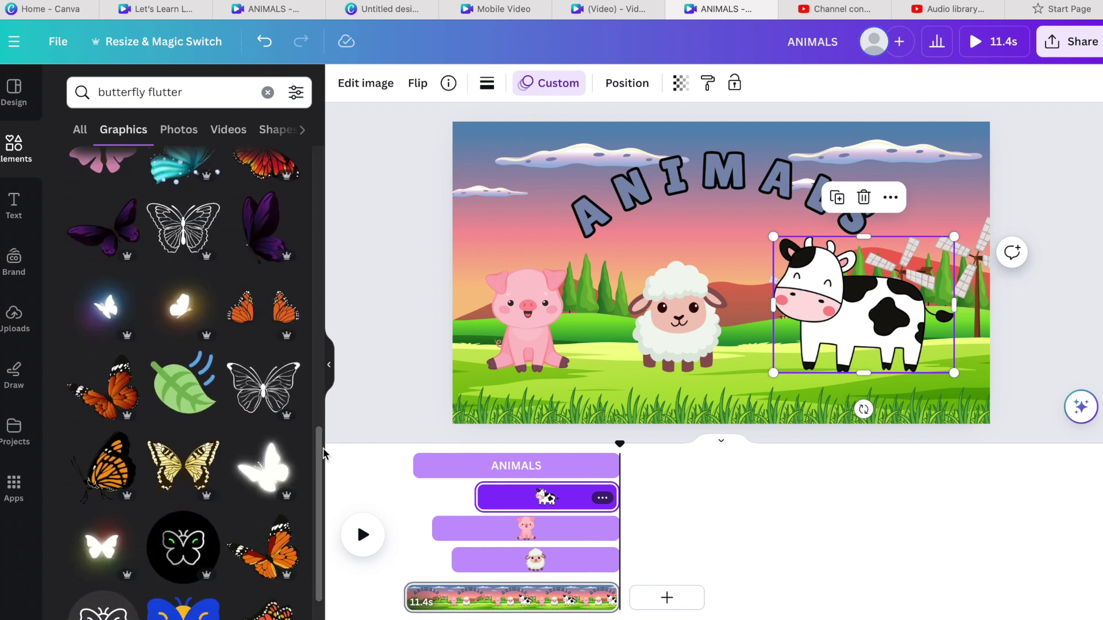
scroll(319, 454, "down", 5)
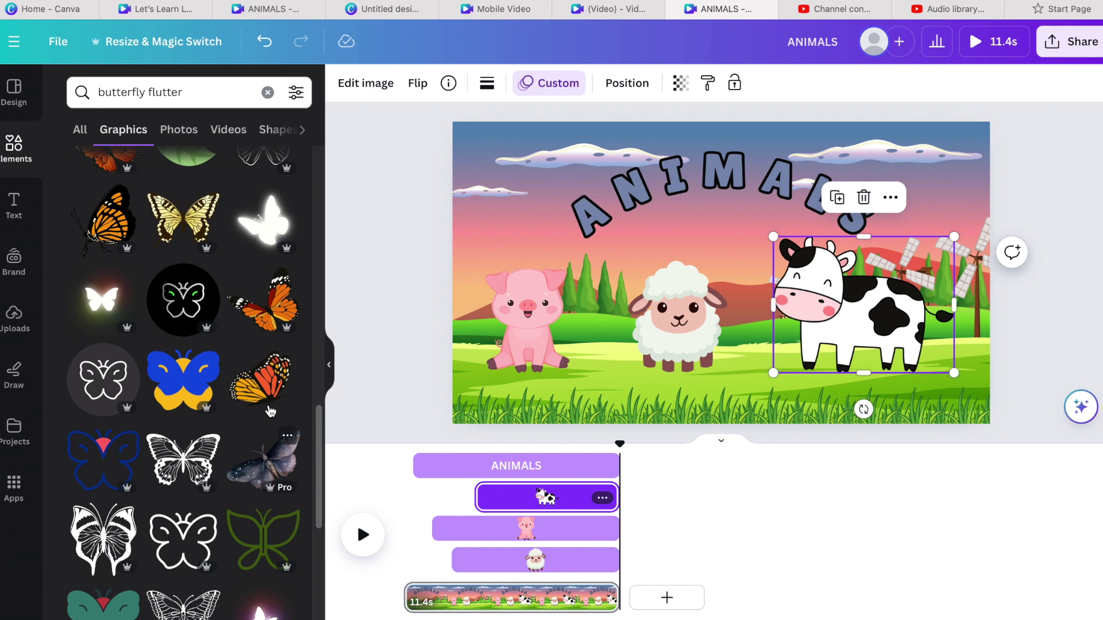
left_click(256, 384)
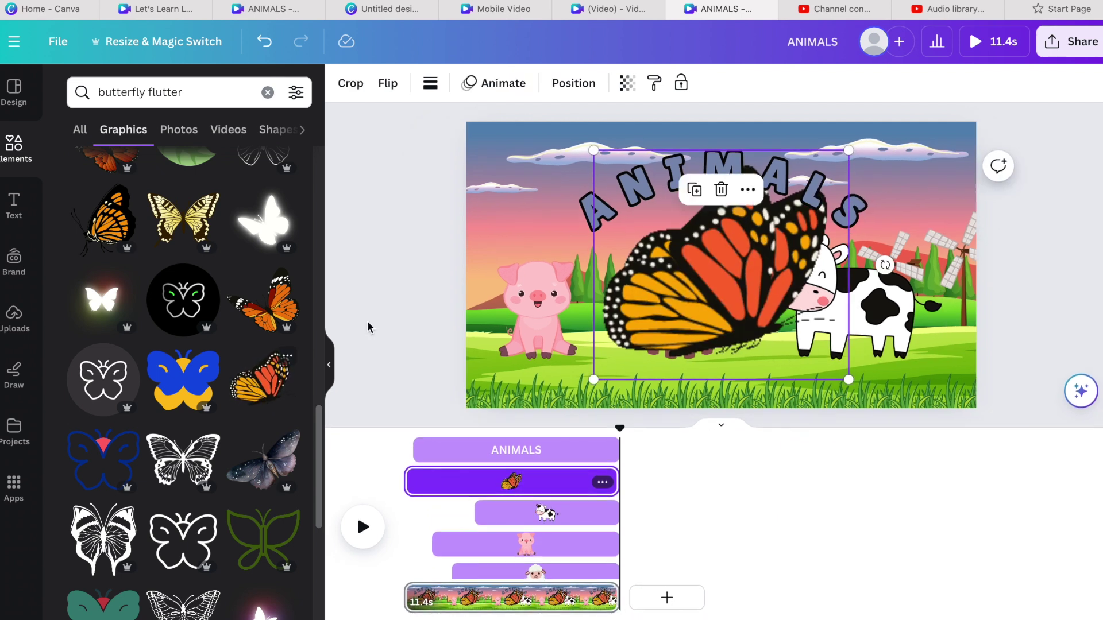
Shrink the butterfly, place it in the sky left of the title, and create a custom wavy flight path across the title to the upper-right sky.
left_click_drag(847, 151, 641, 305)
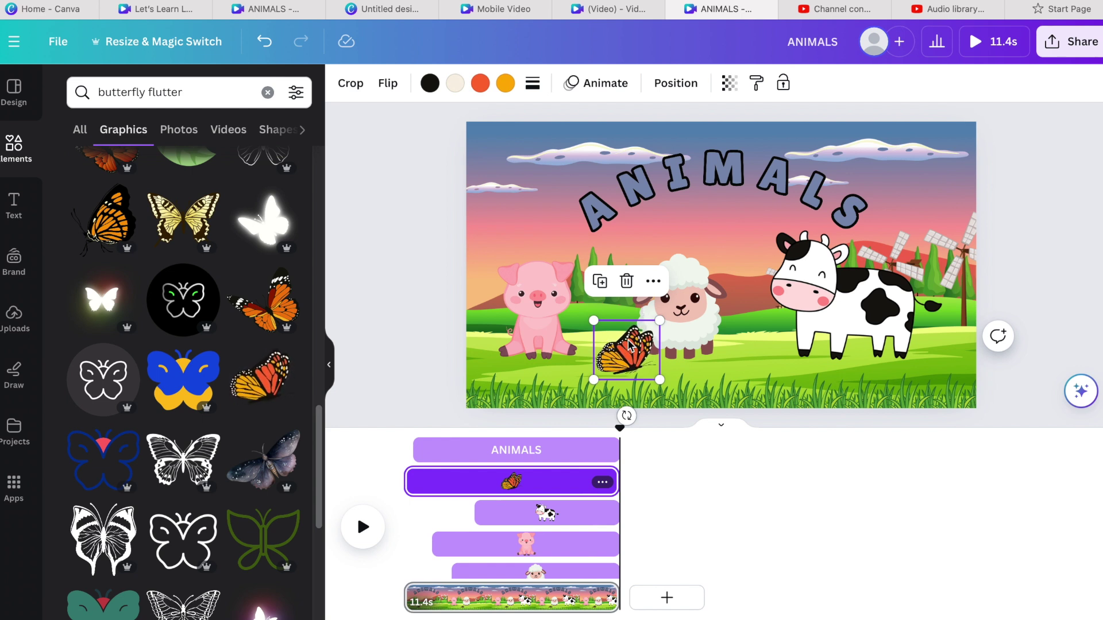
left_click_drag(630, 339, 508, 165)
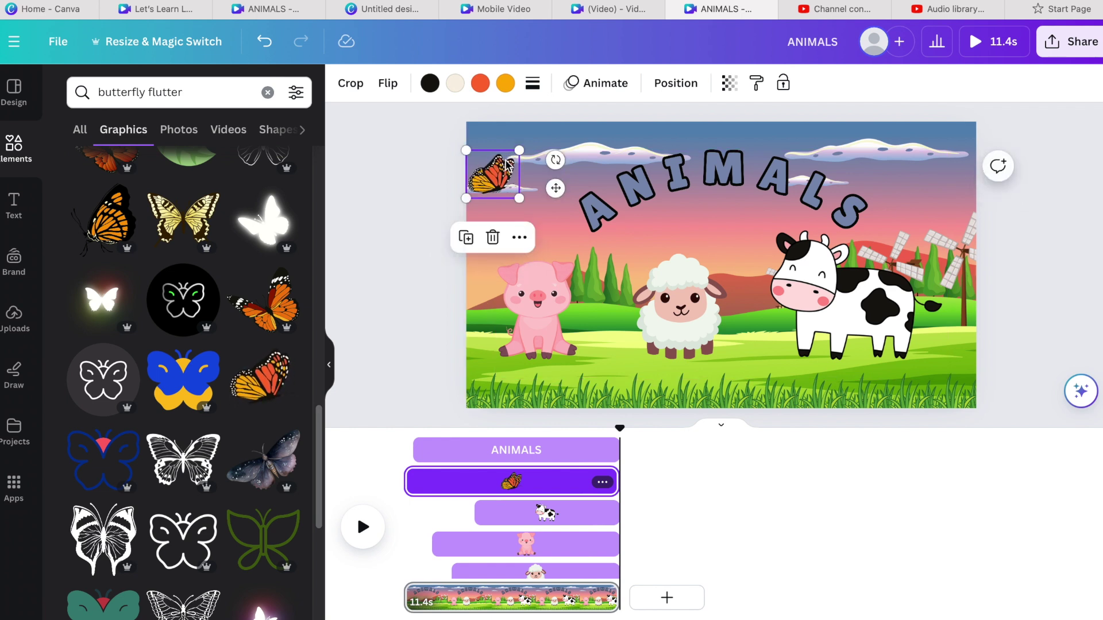
left_click(599, 96)
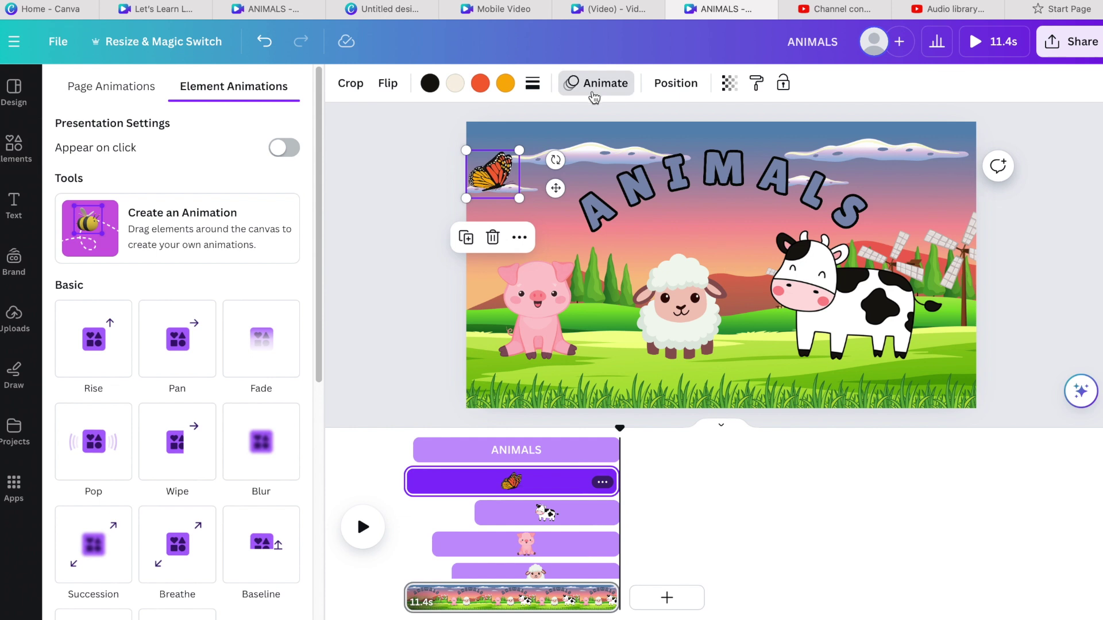
left_click(125, 233)
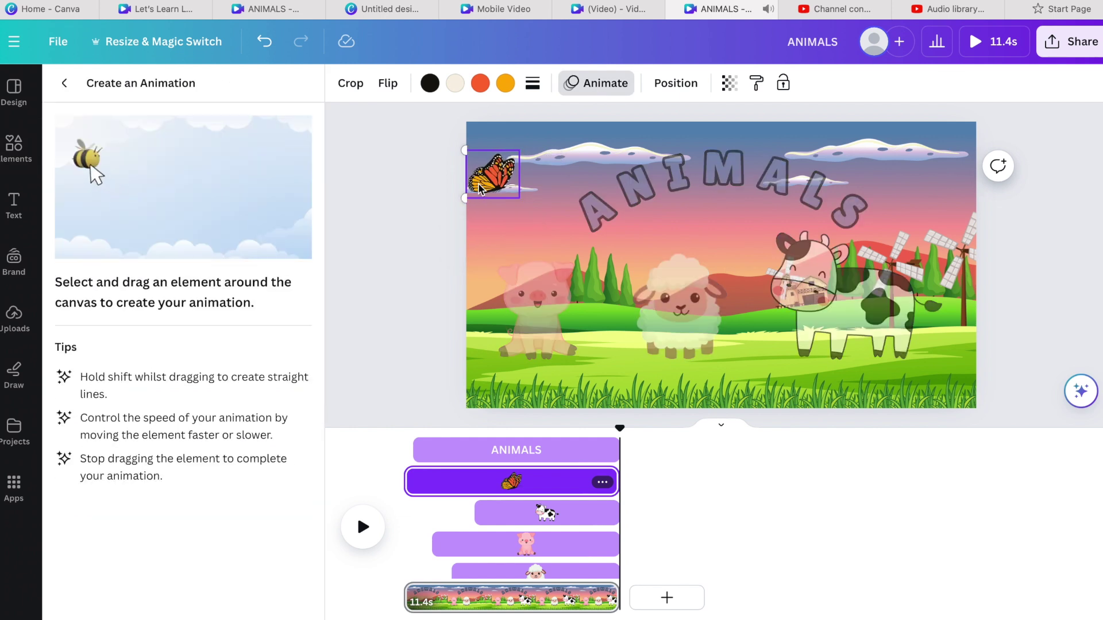
mouse_move(479, 188)
left_mouse_down()
mouse_move(597, 188)
mouse_move(648, 162)
mouse_move(712, 188)
mouse_move(776, 160)
mouse_move(830, 185)
mouse_move(833, 200)
mouse_move(938, 136)
mouse_move(940, 93)
left_mouse_up()
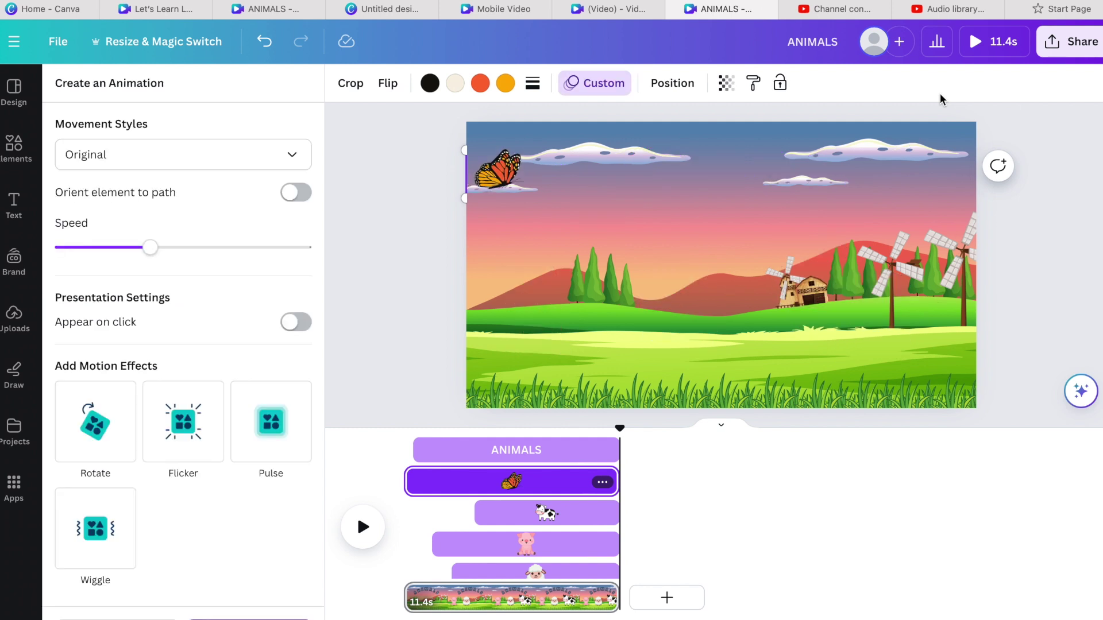
Set the butterfly animation's movement style to Steady and increase its speed slightly.
left_click(307, 162)
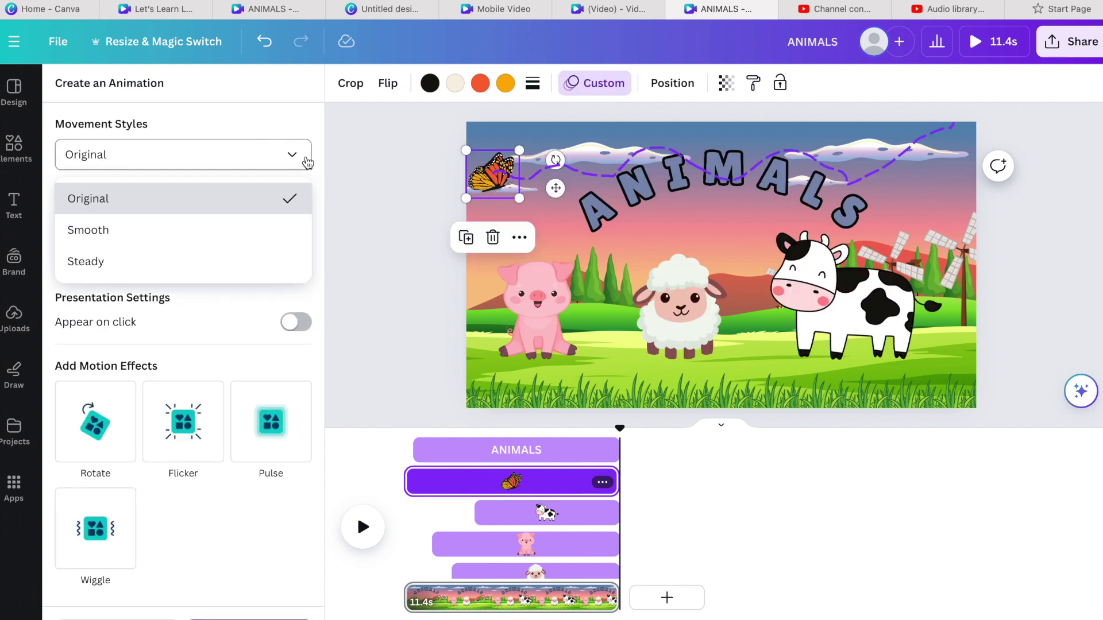
left_click(105, 270)
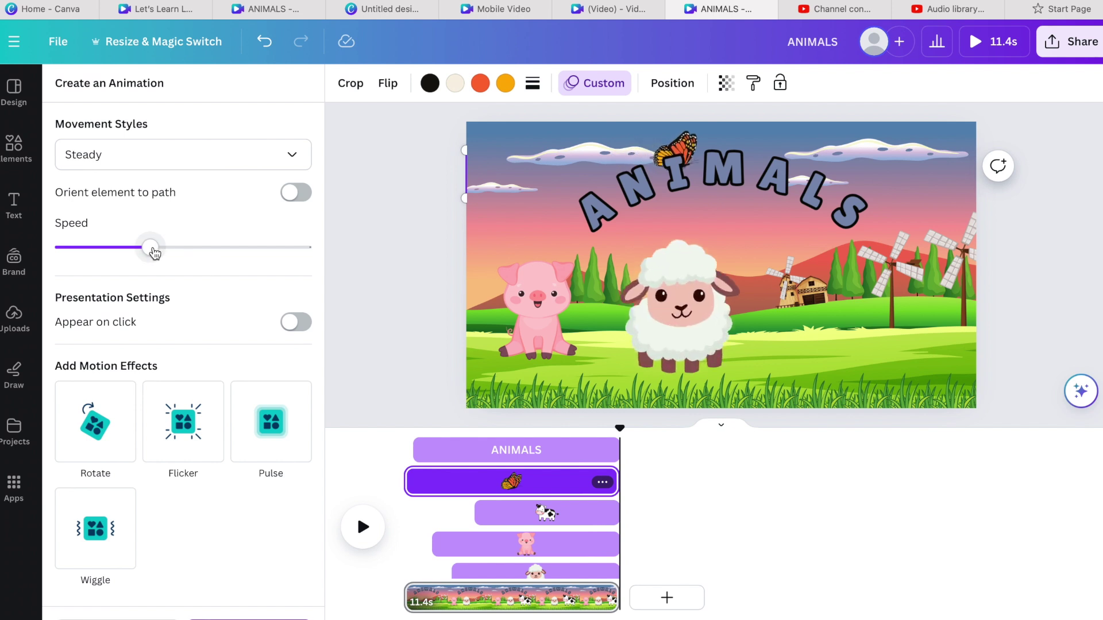
left_click_drag(151, 248, 313, 267)
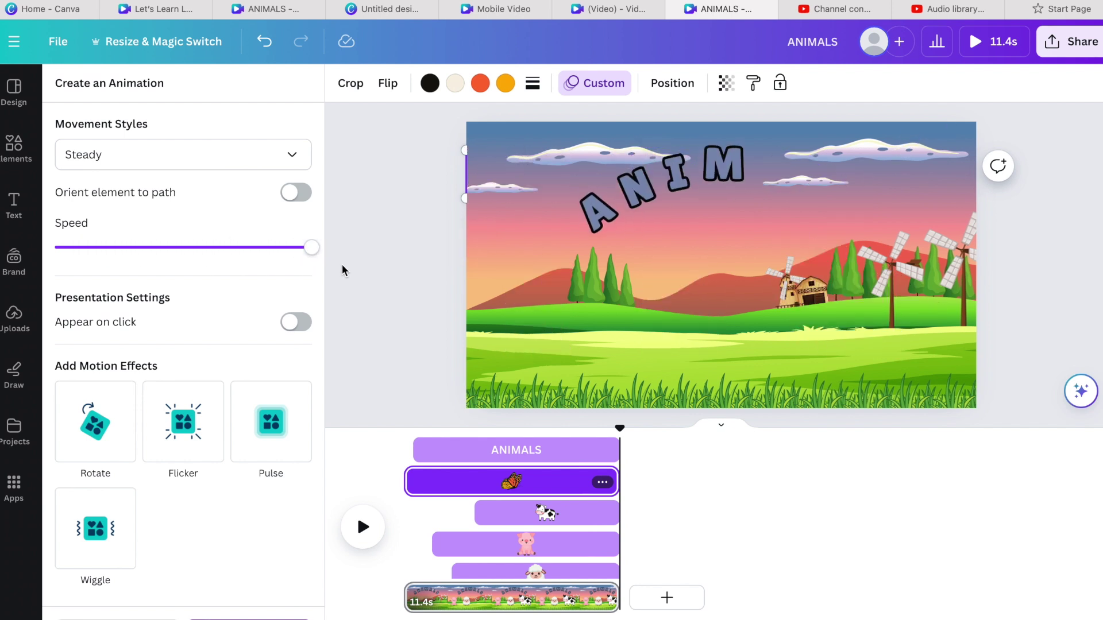
left_click_drag(313, 255, 172, 249)
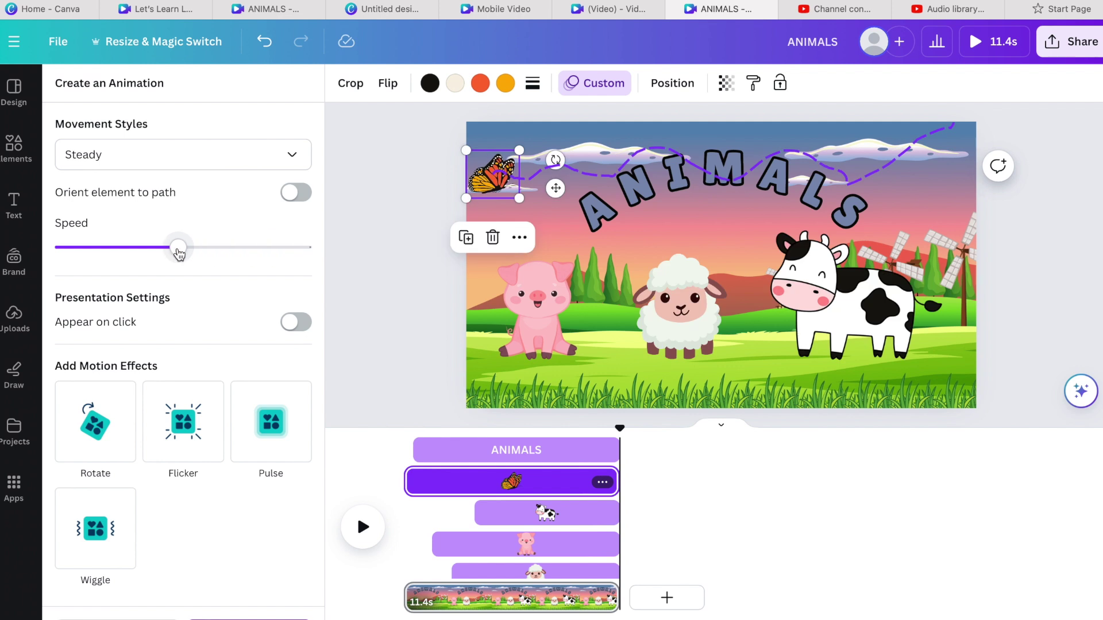
Trim the butterfly's timing to start between the pig's and the sheep's, and play the video from the beginning to check the animations.
left_click(381, 451)
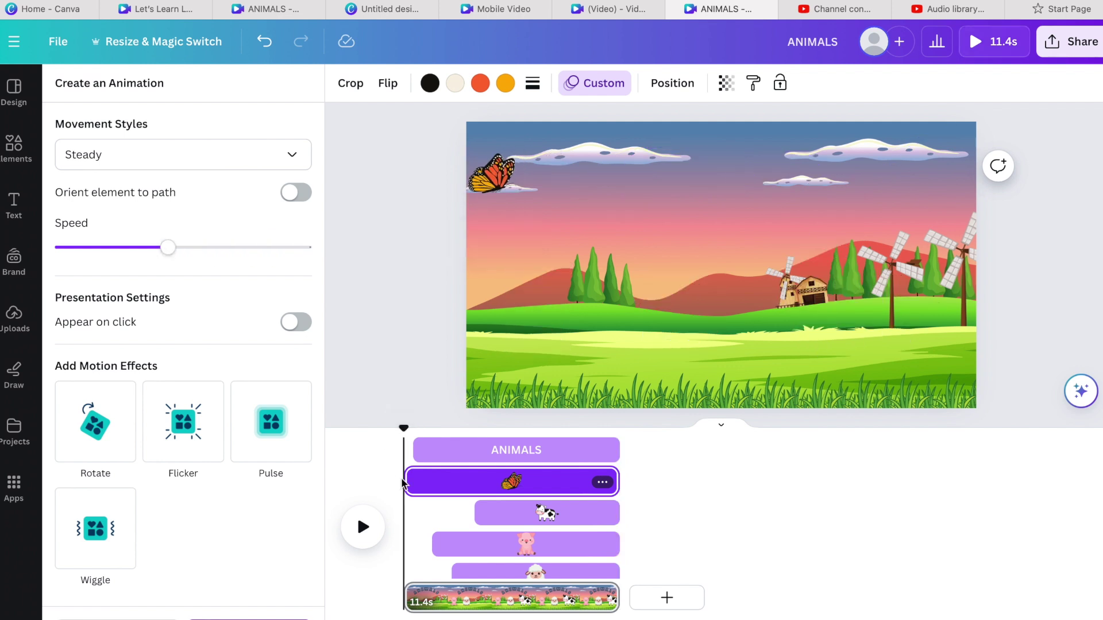
left_click_drag(463, 485, 447, 485)
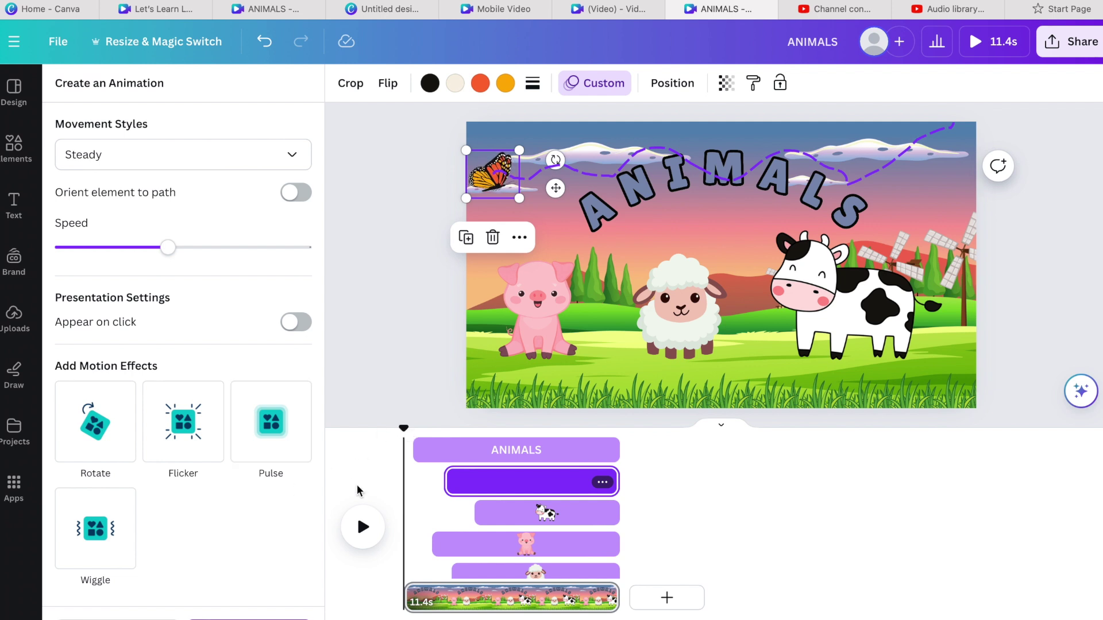
left_click(363, 524)
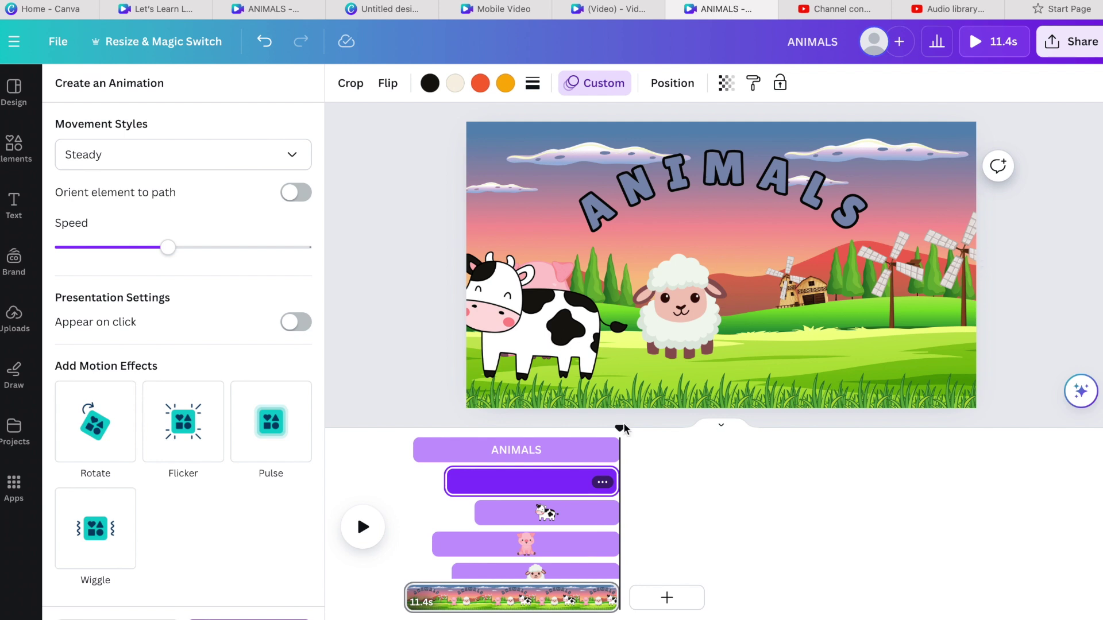
left_click_drag(618, 426, 404, 428)
left_click(366, 524)
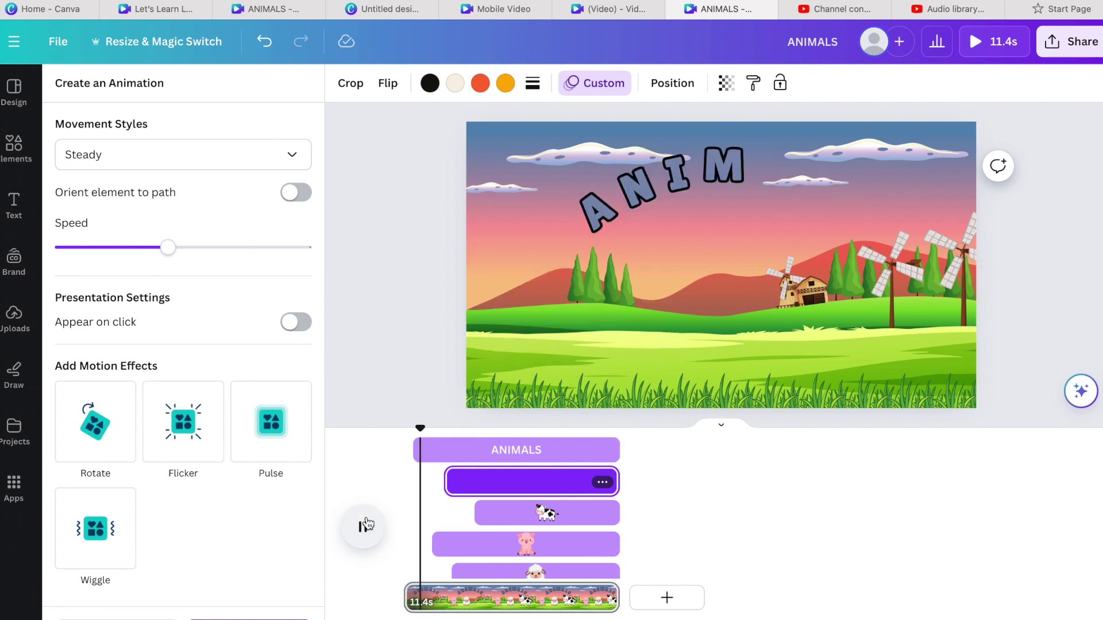